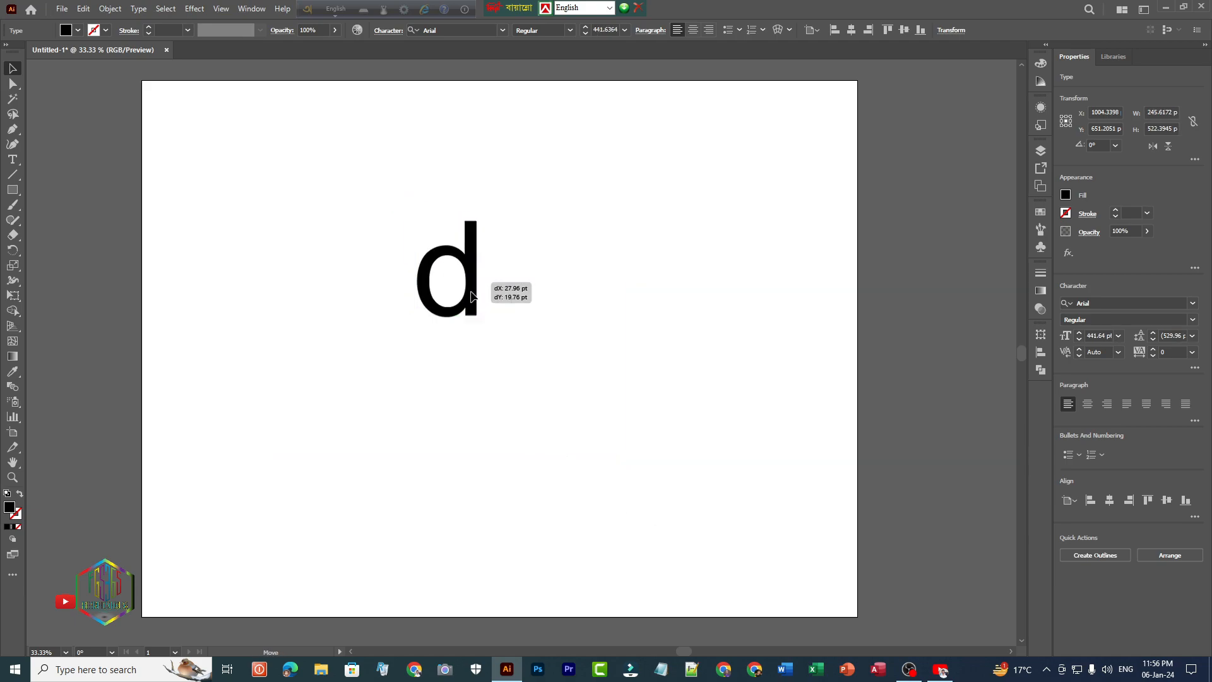
# Step: Convert the letter d to uppercase and set its Arial font style to Bold
pyautogui.click(139, 11)
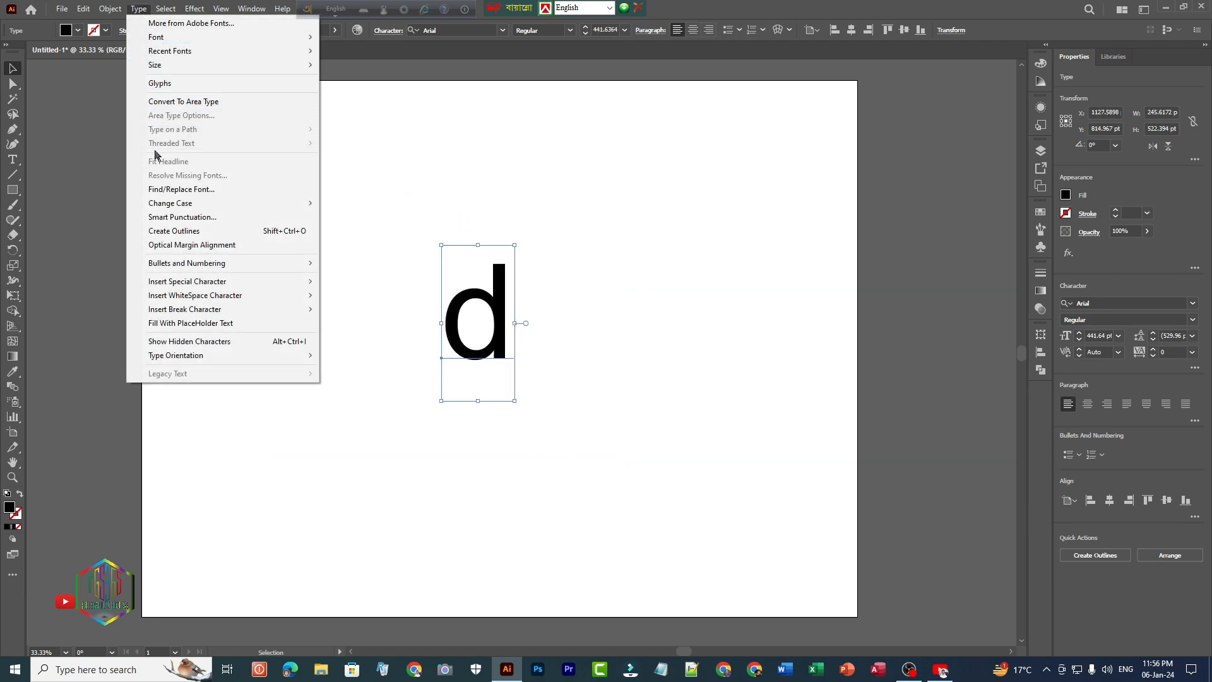
pyautogui.moveTo(312, 206)
pyautogui.click(356, 204)
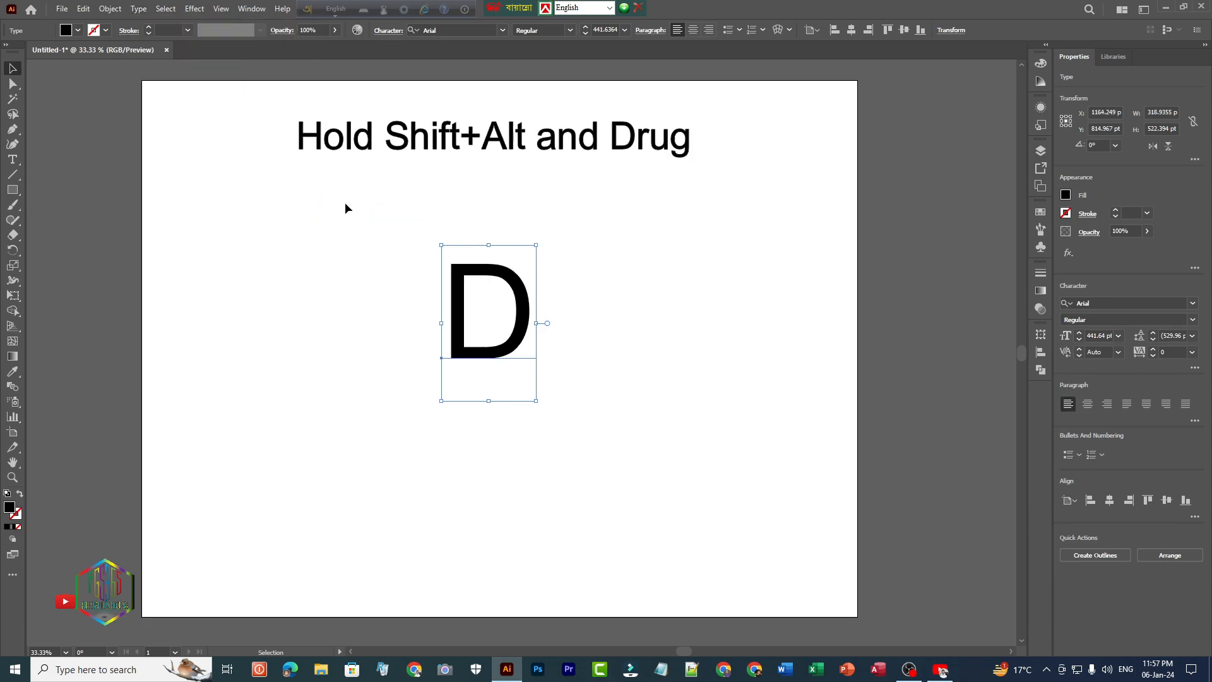
pyautogui.click(569, 29)
pyautogui.click(551, 127)
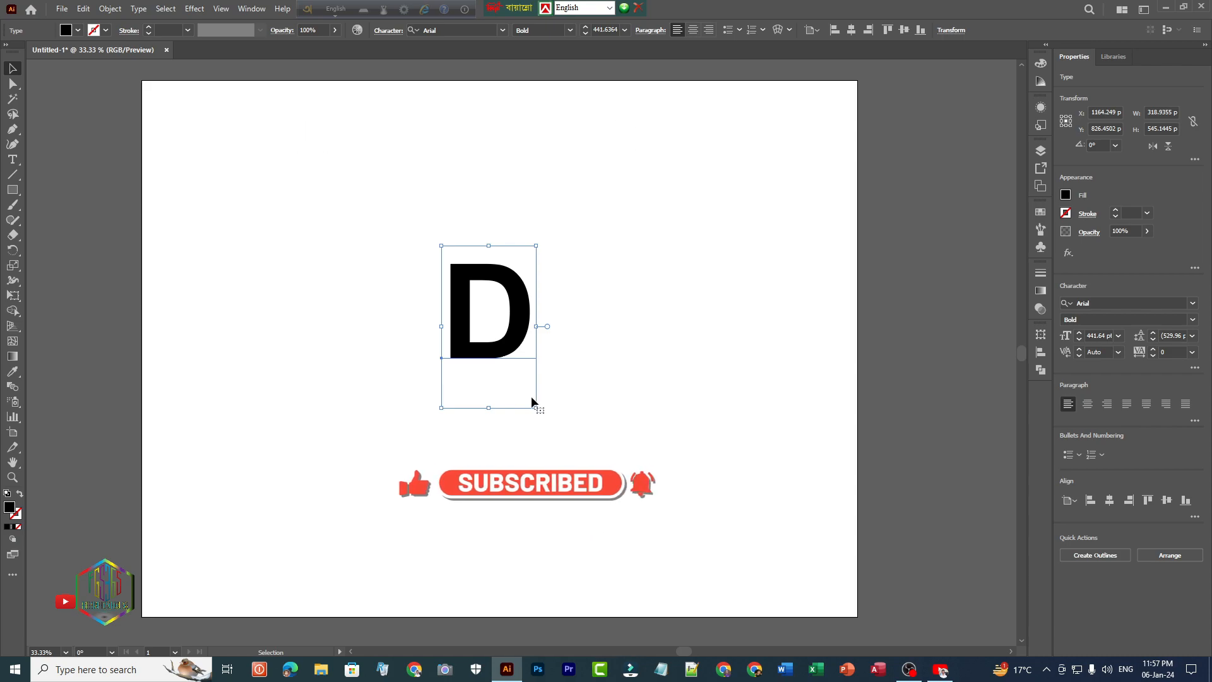
# Step: Enlarge the letter D proportionally from its centre to about 800 by 1367 pt and convert it to outlines
pyautogui.moveTo(535, 407); pyautogui.dragTo(608, 530)
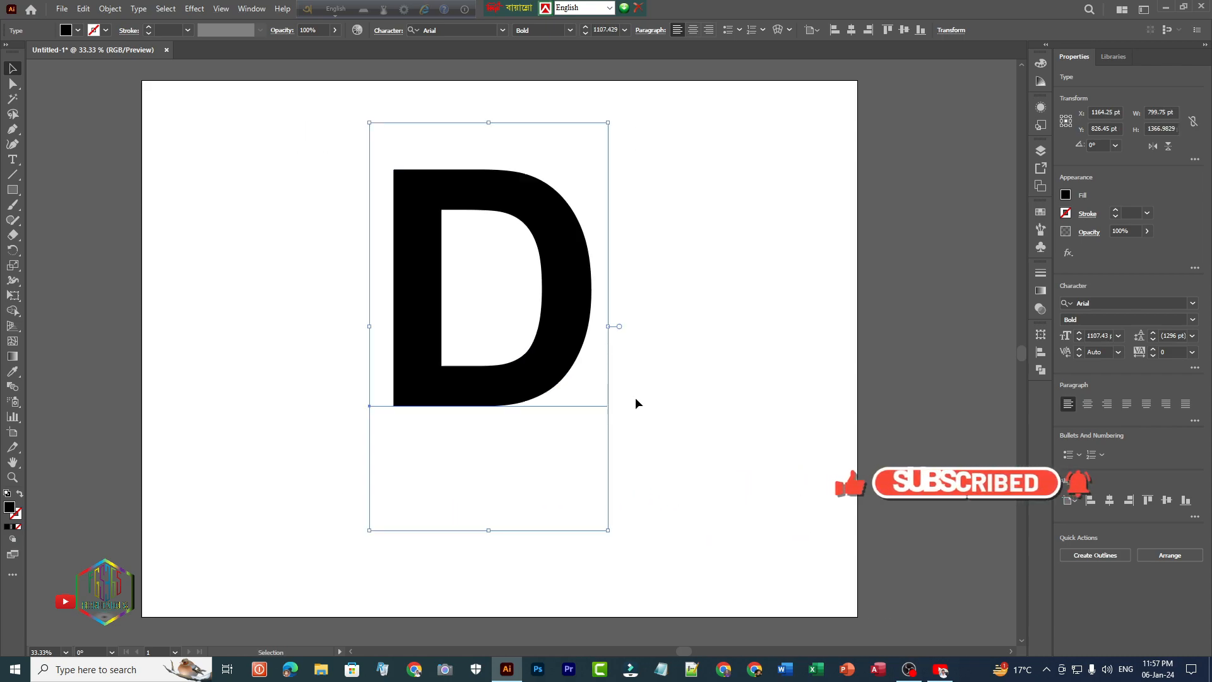
pyautogui.rightClick(512, 211)
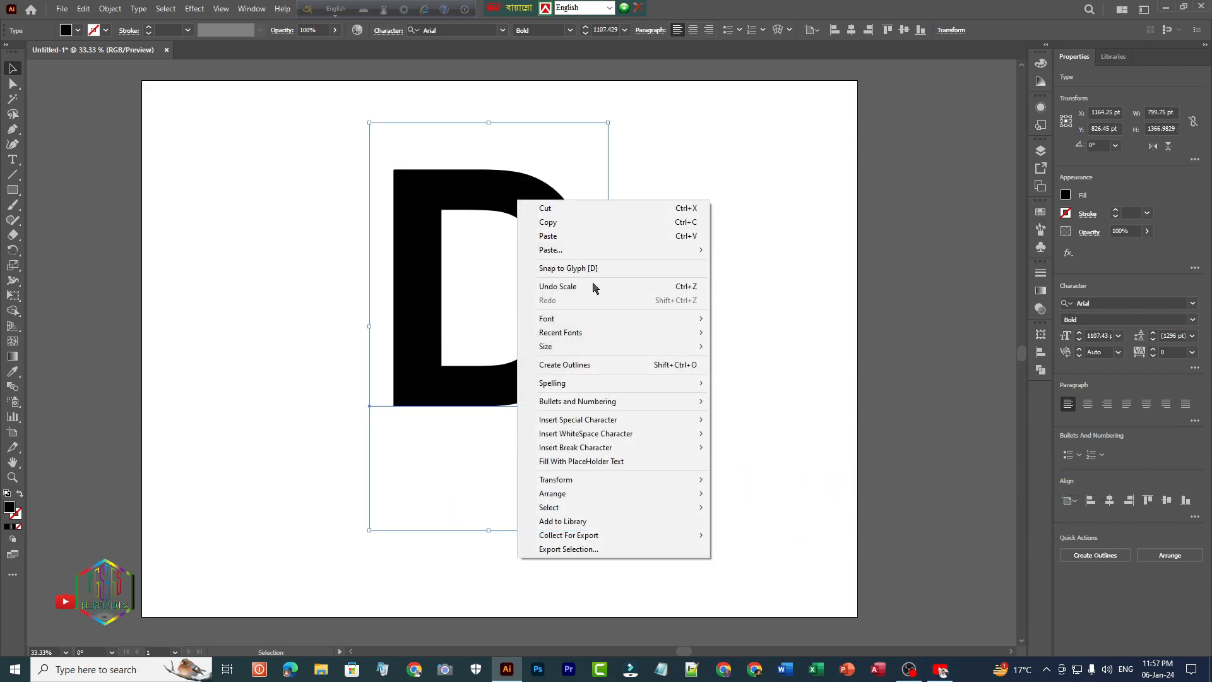
pyautogui.click(606, 366)
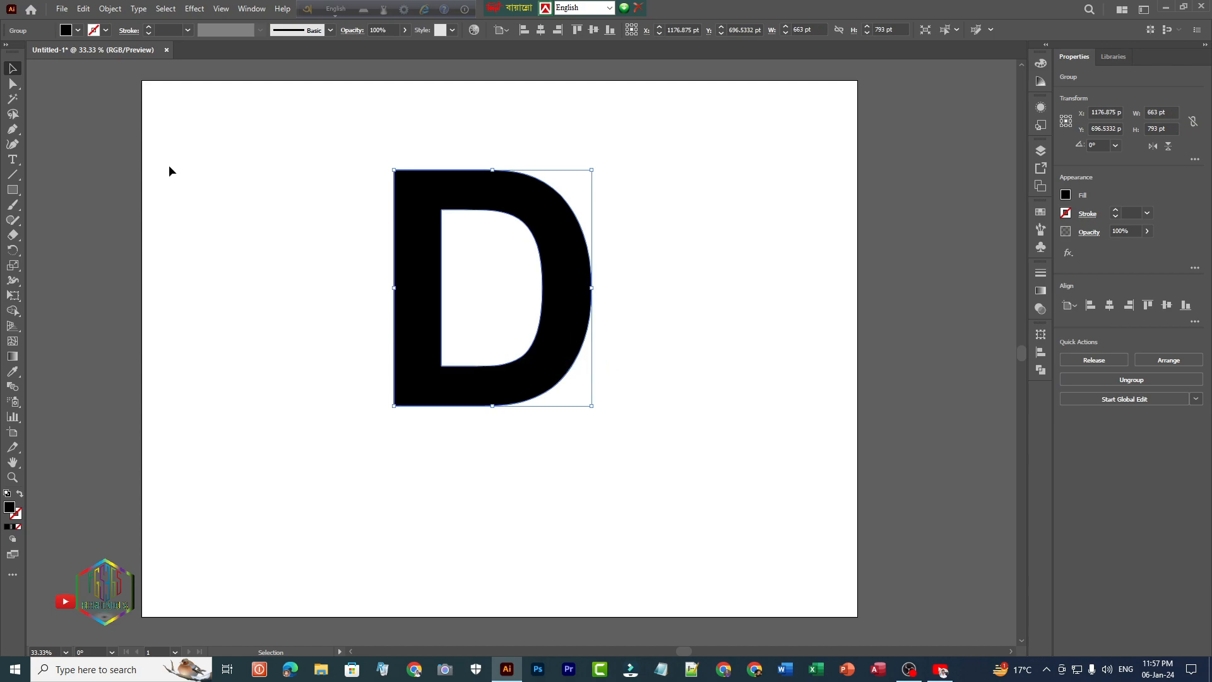
# Step: Remove the outlined D's fill, and paste a copy in front of it, shifted about 41 pt to the right
pyautogui.click(79, 31)
pyautogui.click(7, 57)
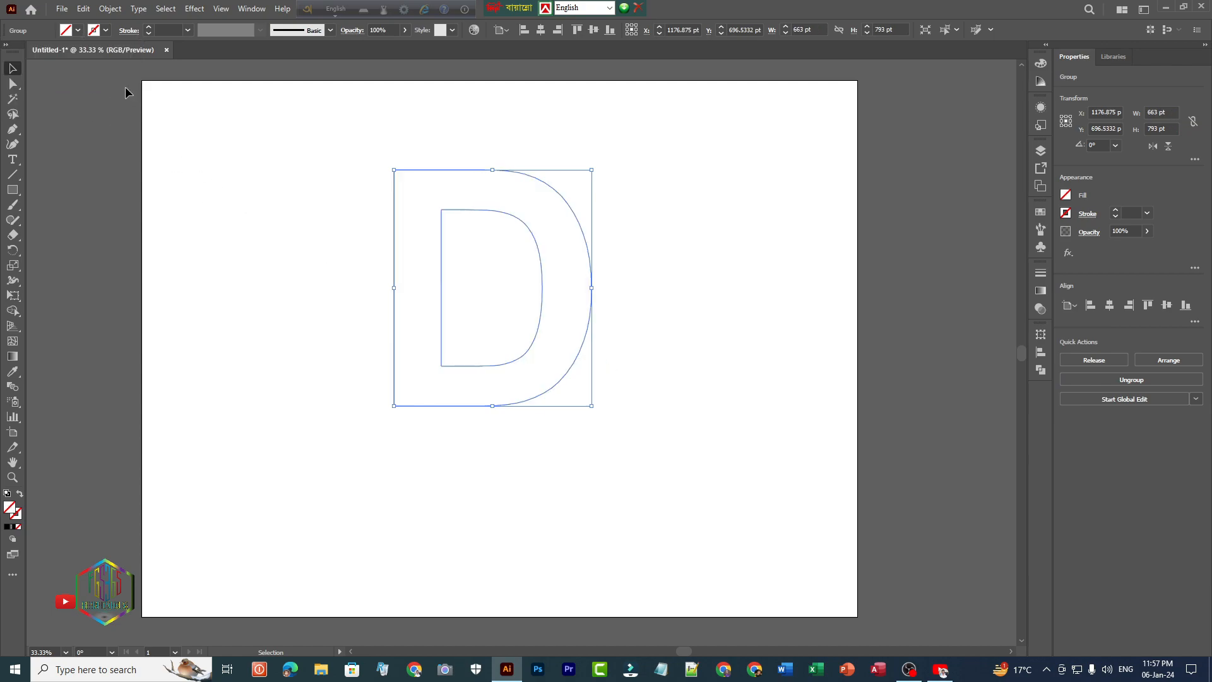
pyautogui.click(84, 9)
pyautogui.click(95, 71)
pyautogui.click(84, 9)
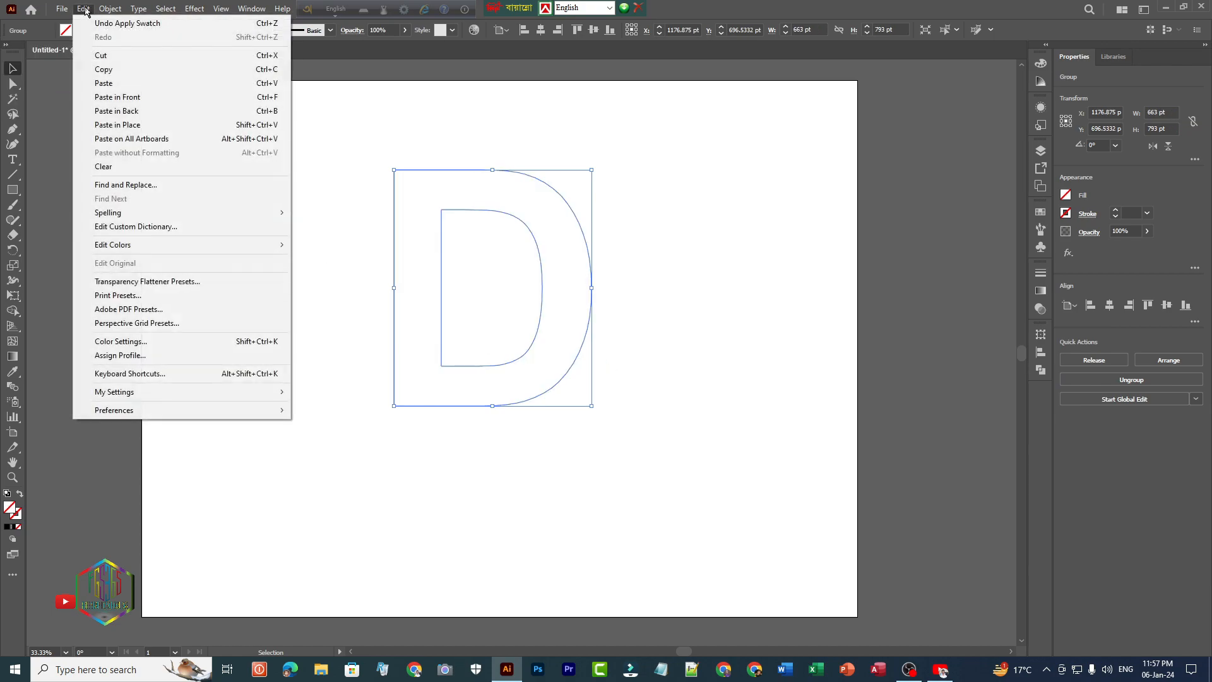
pyautogui.click(97, 97)
pyautogui.moveTo(391, 237); pyautogui.dragTo(406, 238)
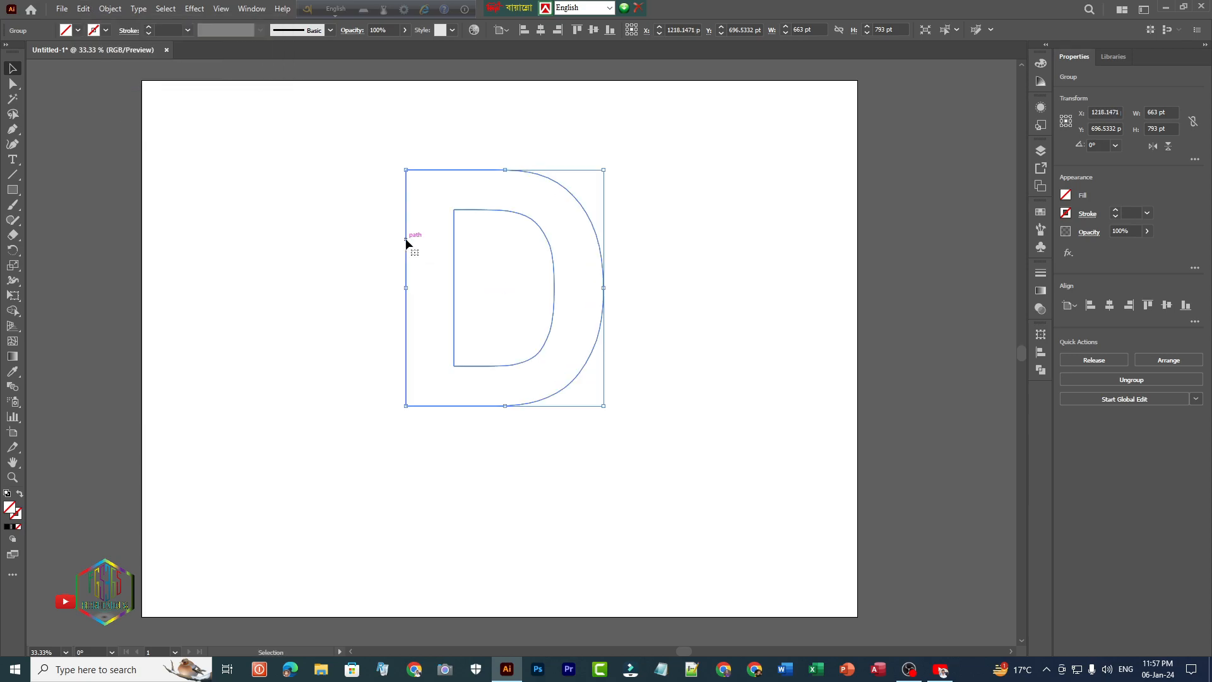
# Step: Give the copied D a black stroke with a weight of 2 pt
pyautogui.click(104, 31)
pyautogui.click(35, 52)
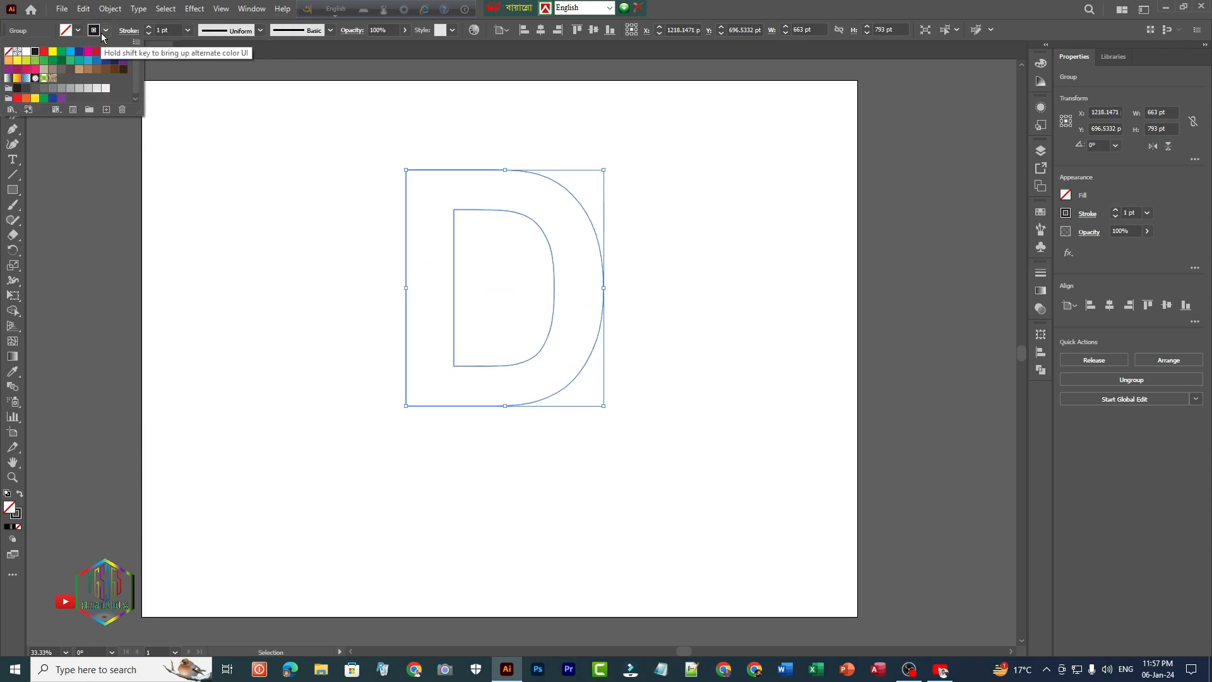
pyautogui.click(149, 27)
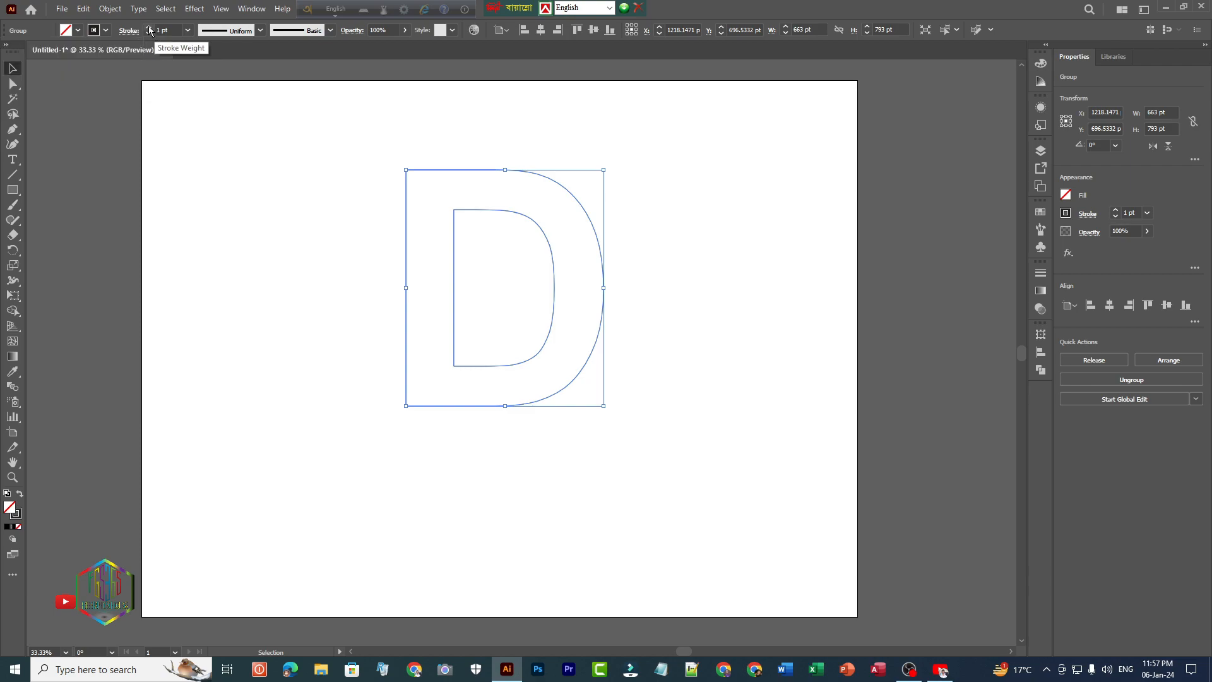
pyautogui.click(149, 28)
# Step: Move the stroked D slightly left of the original, and shift both letters a little to the right together
pyautogui.moveTo(406, 257); pyautogui.dragTo(382, 252)
pyautogui.moveTo(287, 145); pyautogui.dragTo(617, 414)
pyautogui.moveTo(395, 299); pyautogui.dragTo(411, 302)
pyautogui.click(376, 298)
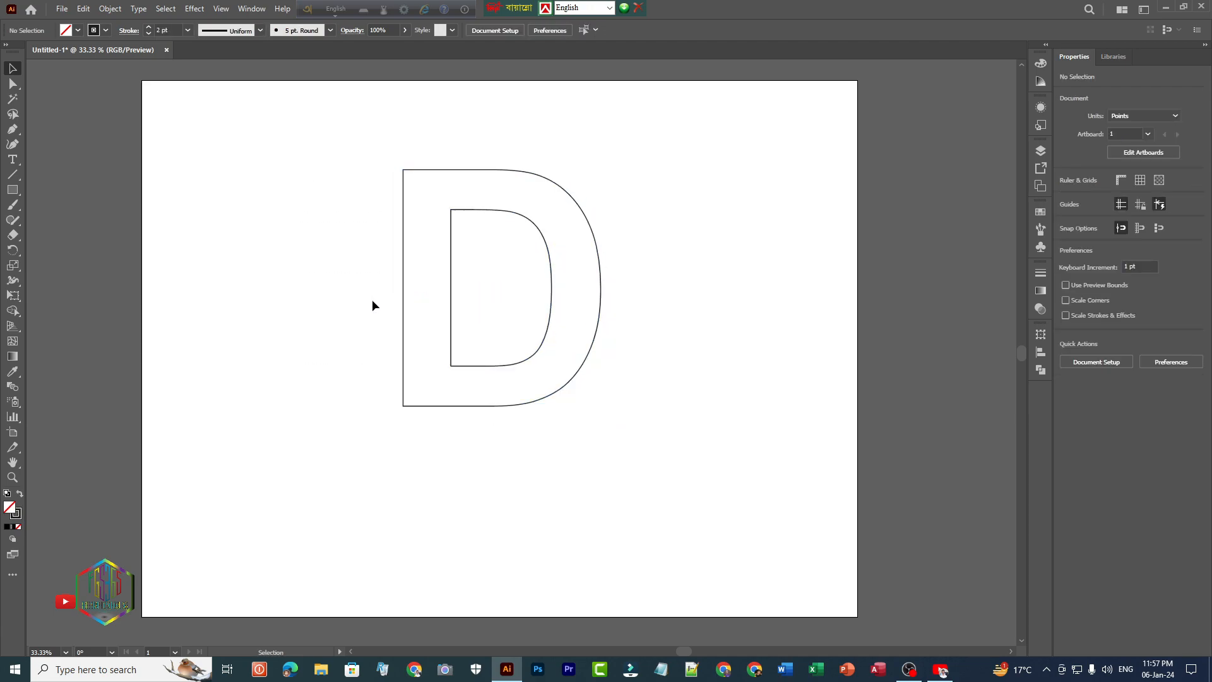
# Step: Give the unstroked original D a black 2 pt stroke as well
pyautogui.click(413, 306)
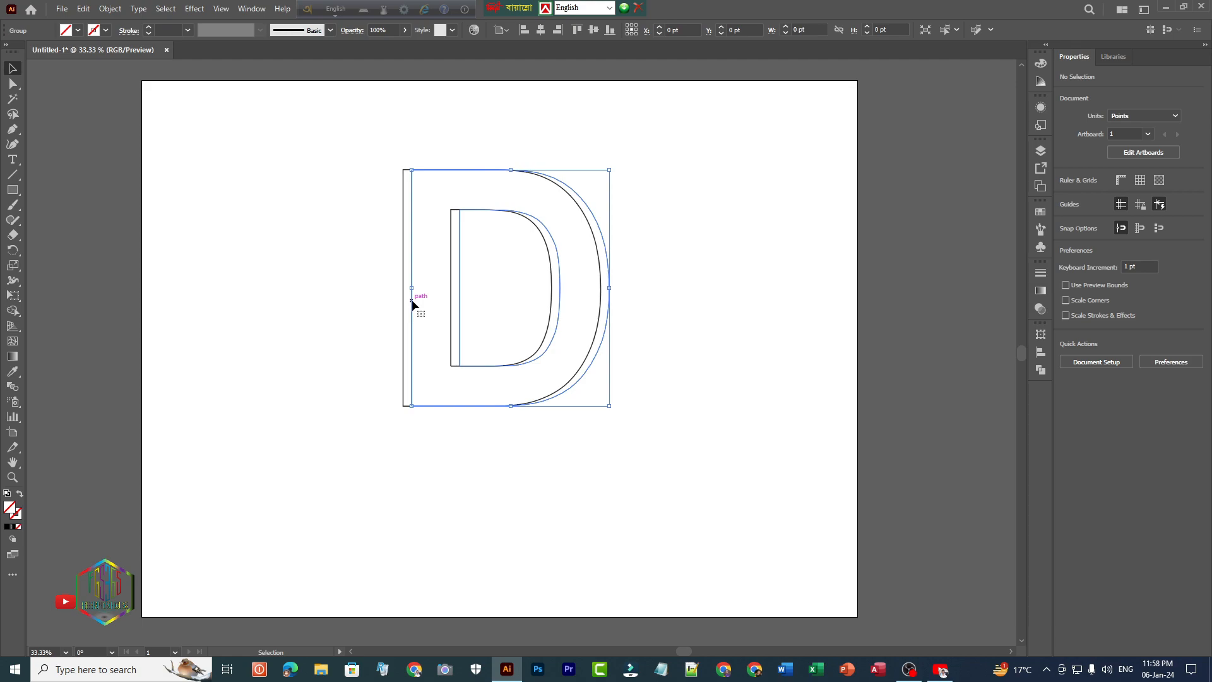
pyautogui.click(108, 30)
pyautogui.click(31, 53)
pyautogui.click(147, 26)
pyautogui.click(148, 27)
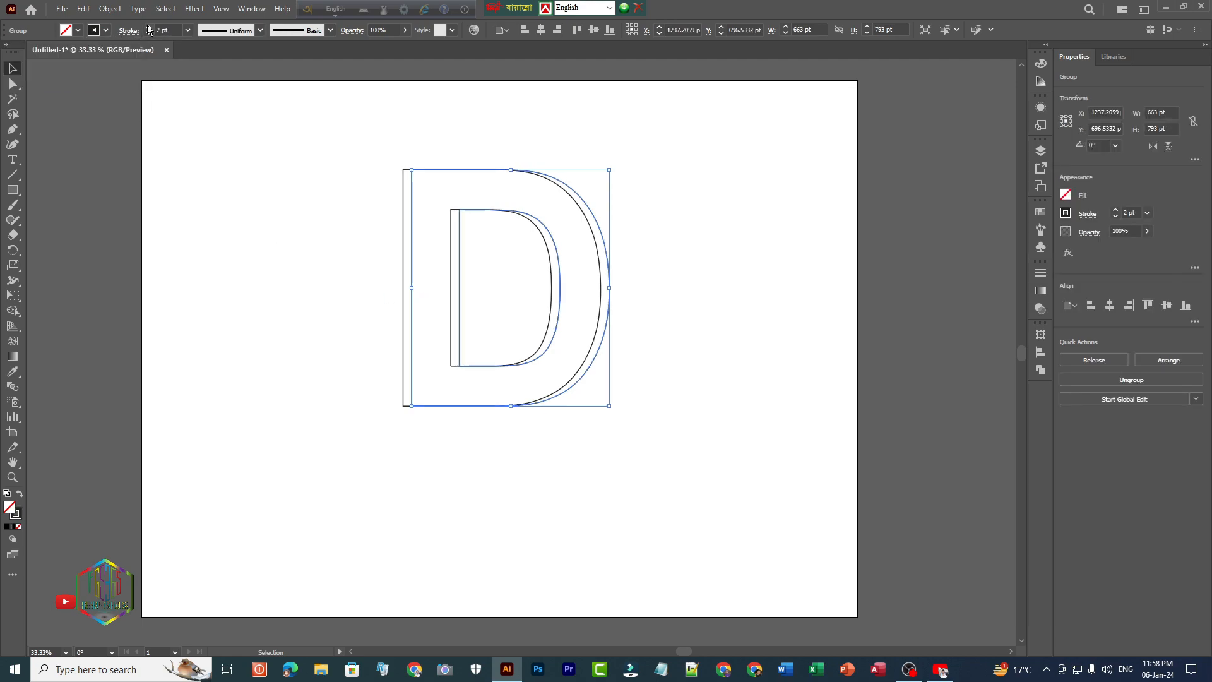
pyautogui.click(262, 255)
# Step: Move the second D about 135 pt right so its left edge meets the inner left edge of the first D
pyautogui.moveTo(412, 265); pyautogui.dragTo(451, 270)
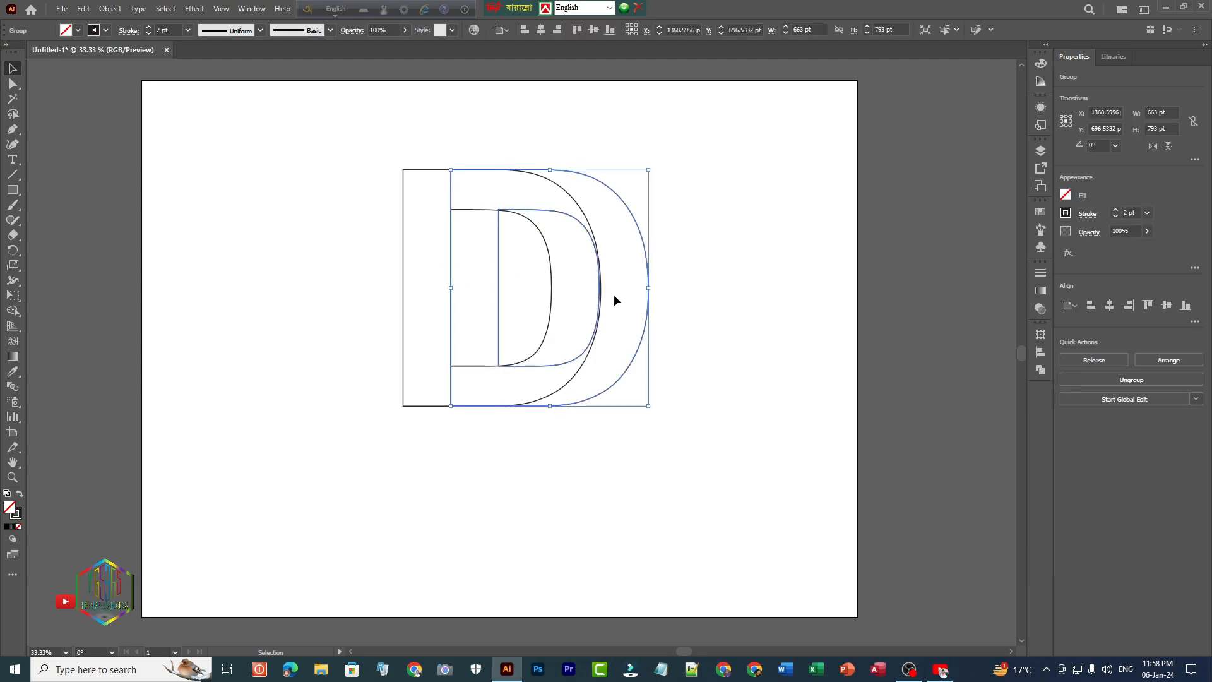
pyautogui.hotkey('ctrl', '1')
pyautogui.hotkey('ctrl', '-')
pyautogui.press('Right')
pyautogui.press('Right')
pyautogui.press('Right')
pyautogui.press('Right')
pyautogui.press('Right')
pyautogui.press('Right')
pyautogui.press('Right')
pyautogui.press('Right')
pyautogui.press('Left')
pyautogui.press('Left')
pyautogui.press('Left')
pyautogui.press('Left')
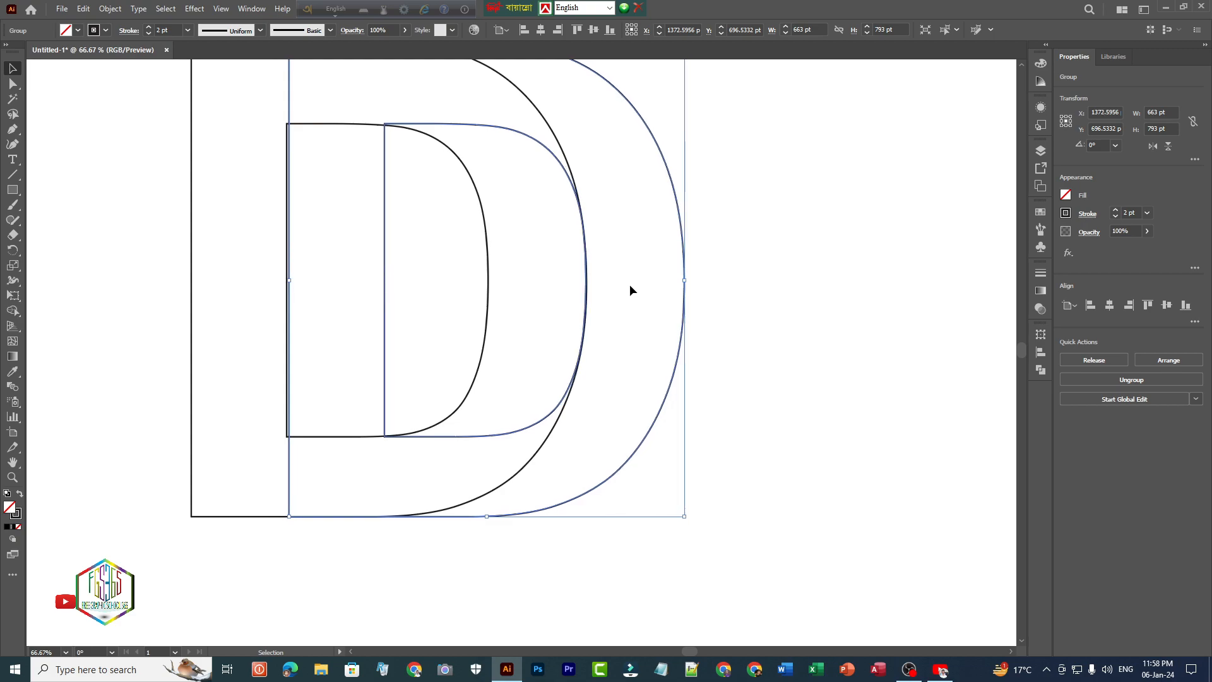
pyautogui.scroll(-2, 434, 277)
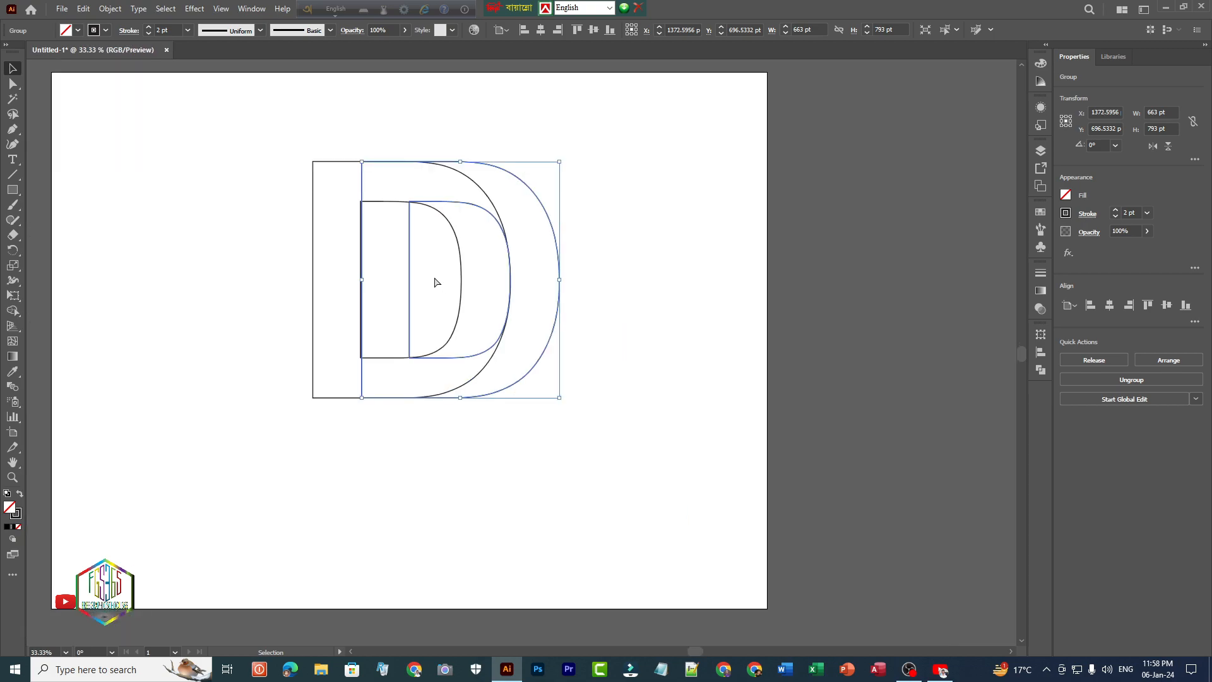
pyautogui.hscroll(-1, 434, 278)
pyautogui.moveTo(272, 132); pyautogui.dragTo(626, 437)
pyautogui.click(12, 309)
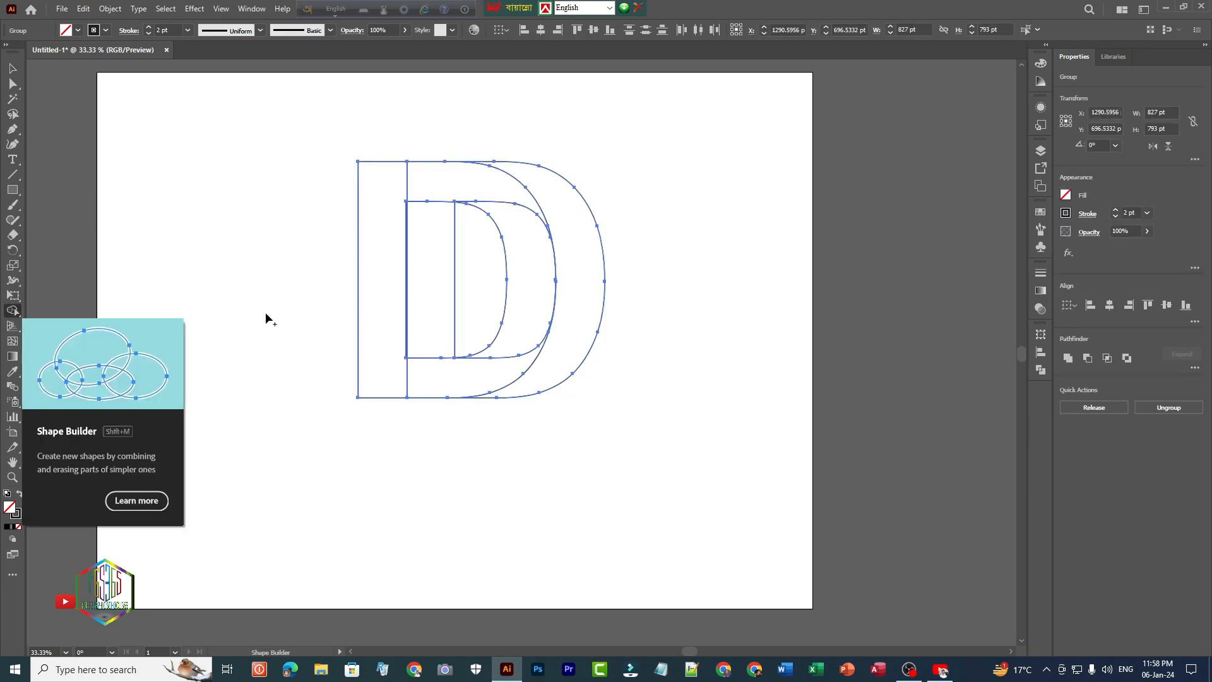
pyautogui.press('v')
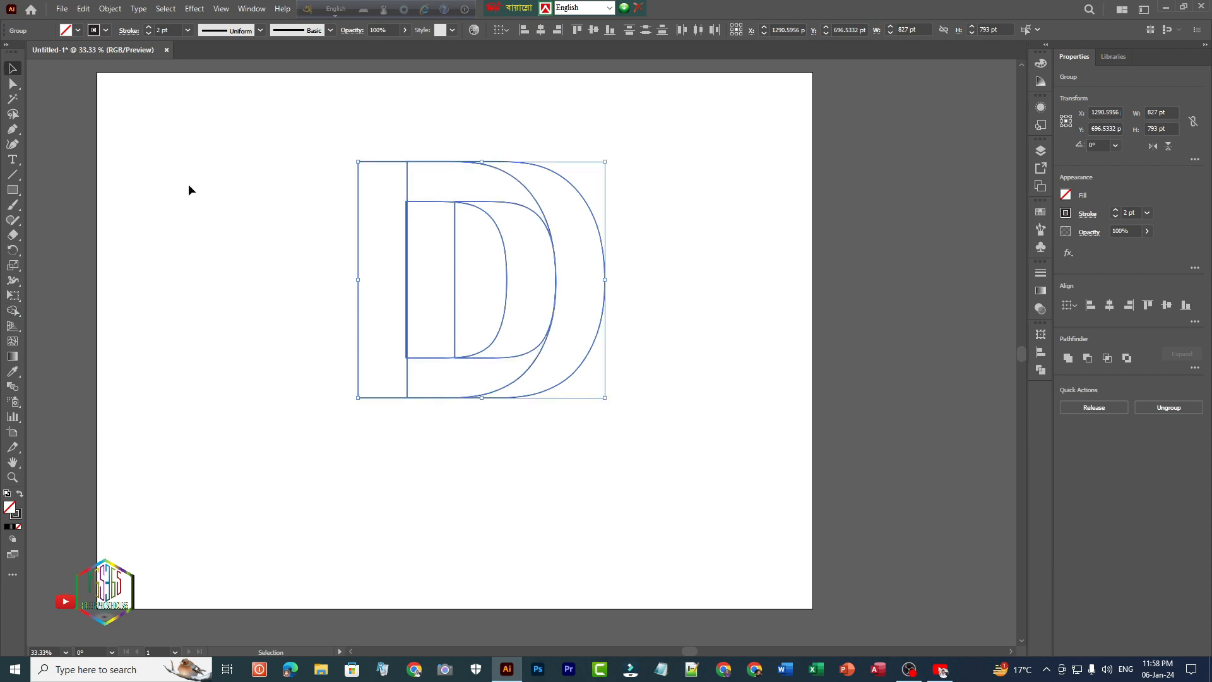
pyautogui.click(191, 187)
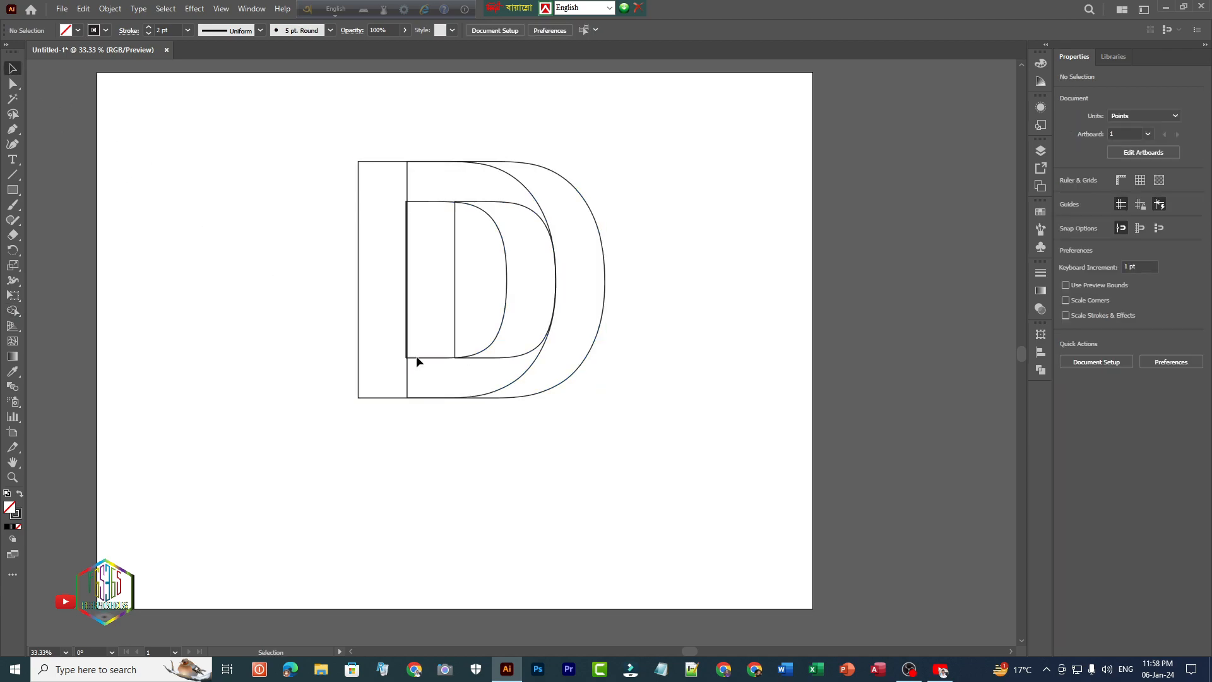
# Step: Nudge the right-hand D about 2.5 pt further right
pyautogui.click(406, 381)
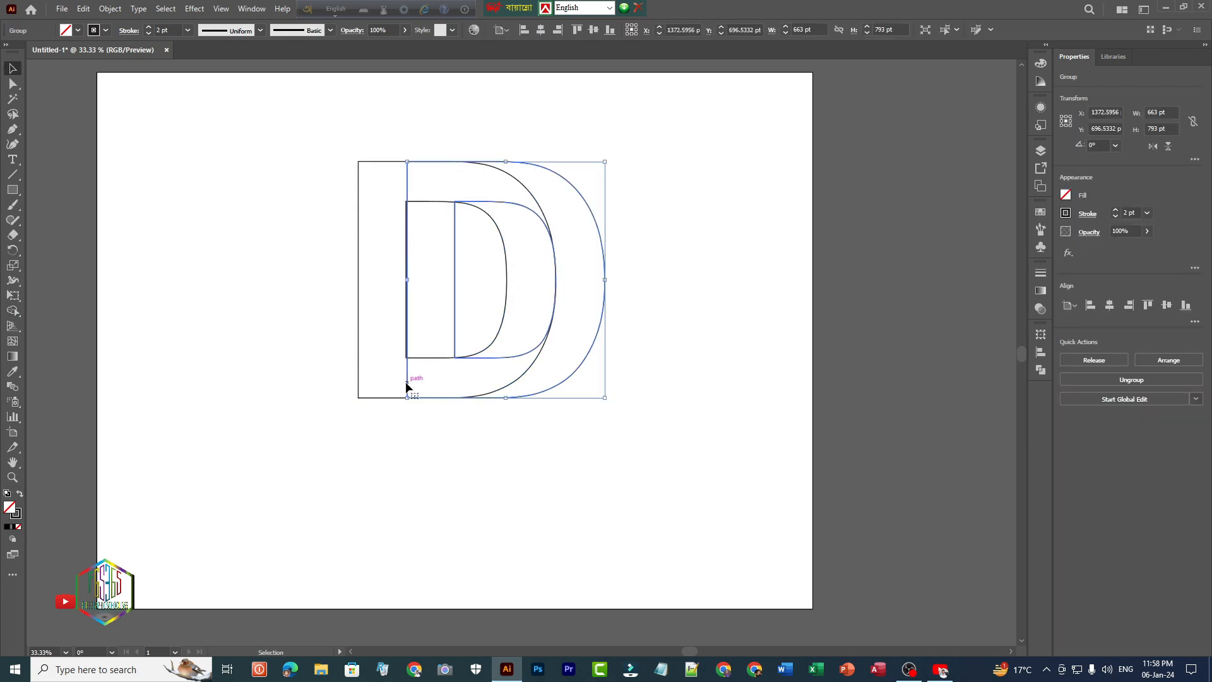
pyautogui.moveTo(405, 382); pyautogui.dragTo(408, 381)
# Step: Select both letters and merge the left D's stem, base and inner curve with the Shape Builder, using a black fill
pyautogui.moveTo(253, 140); pyautogui.dragTo(479, 323)
pyautogui.click(13, 310)
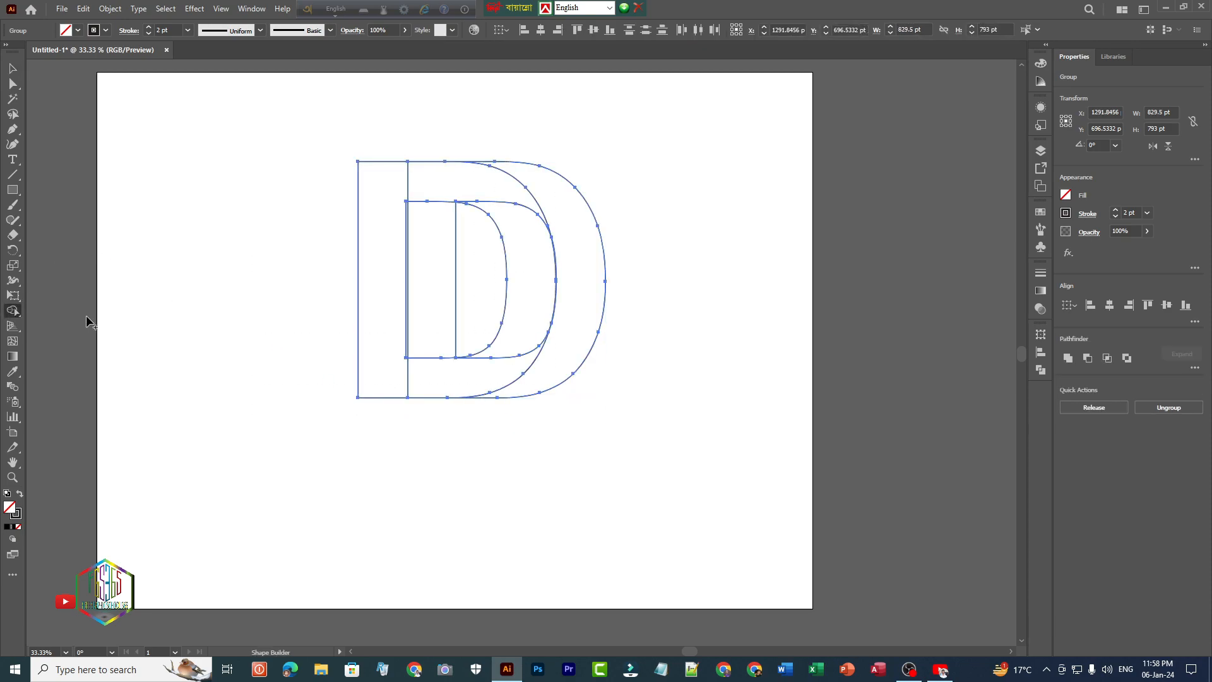
pyautogui.click(383, 334)
pyautogui.click(79, 31)
pyautogui.click(34, 53)
pyautogui.moveTo(379, 256)
pyautogui.mouseDown()
pyautogui.moveTo(390, 361)
pyautogui.moveTo(455, 369)
pyautogui.moveTo(505, 348)
pyautogui.moveTo(425, 385)
pyautogui.mouseUp()
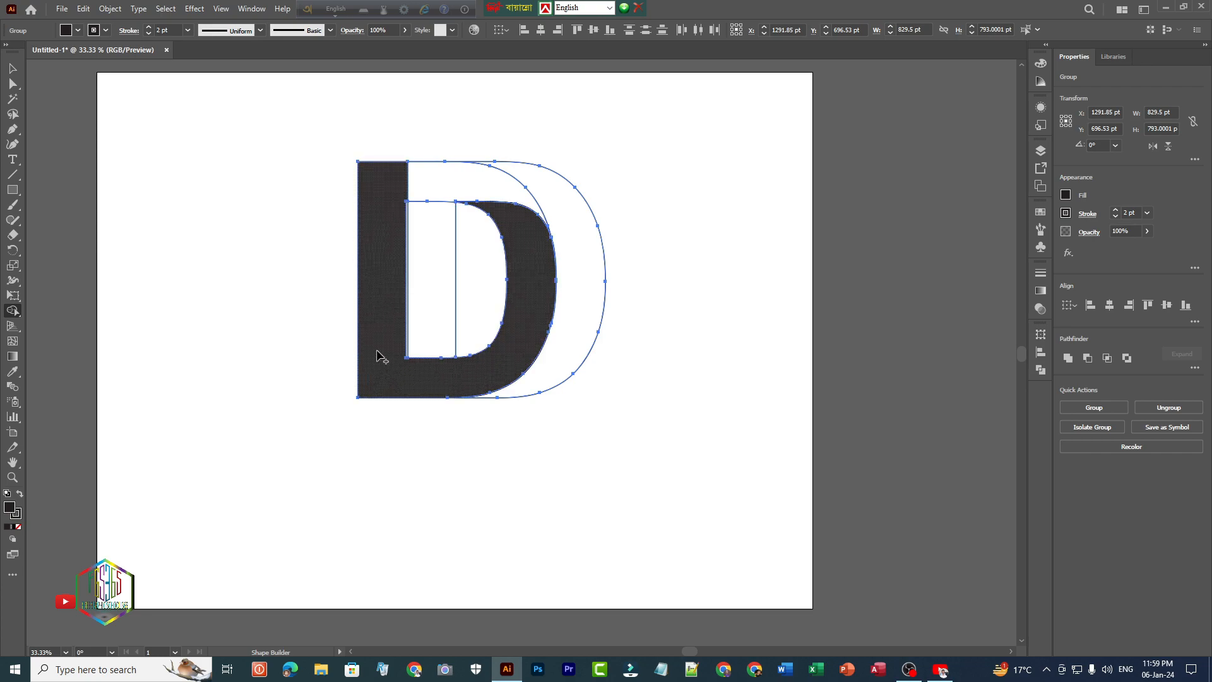
# Step: Merge the remaining regions of the right-hand D with the Shape Builder, using a gray fill
pyautogui.scroll(2, 378, 355)
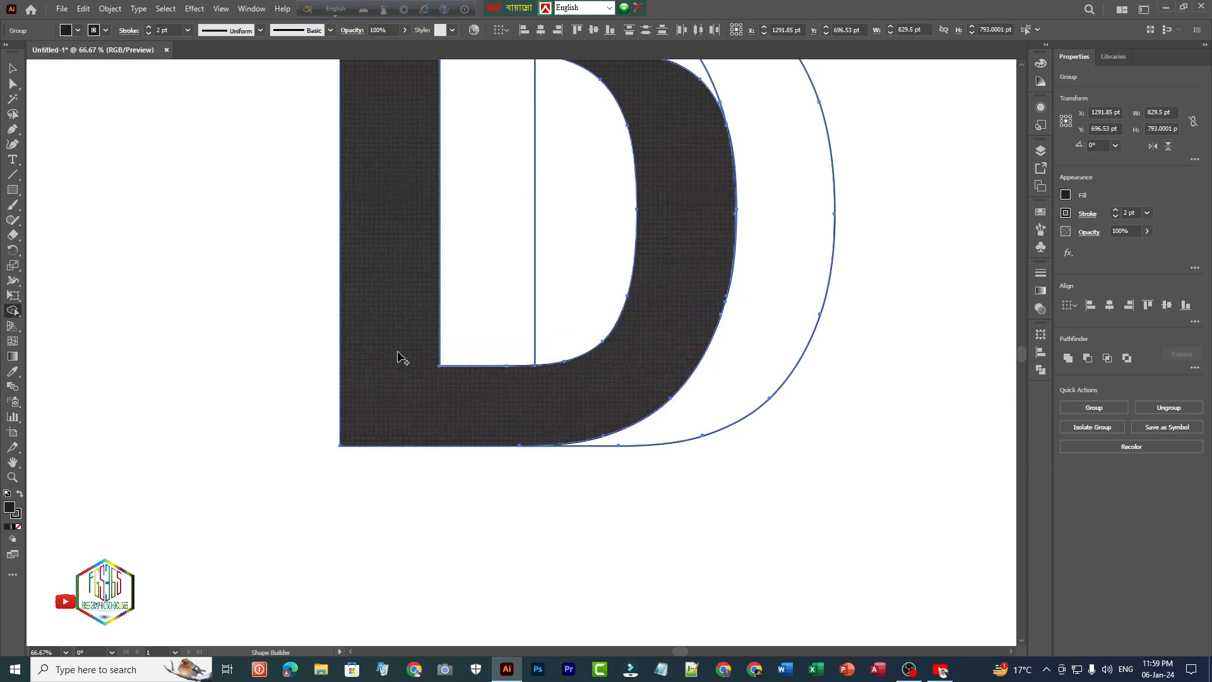
pyautogui.scroll(-1, 399, 354)
pyautogui.scroll(-2, 399, 353)
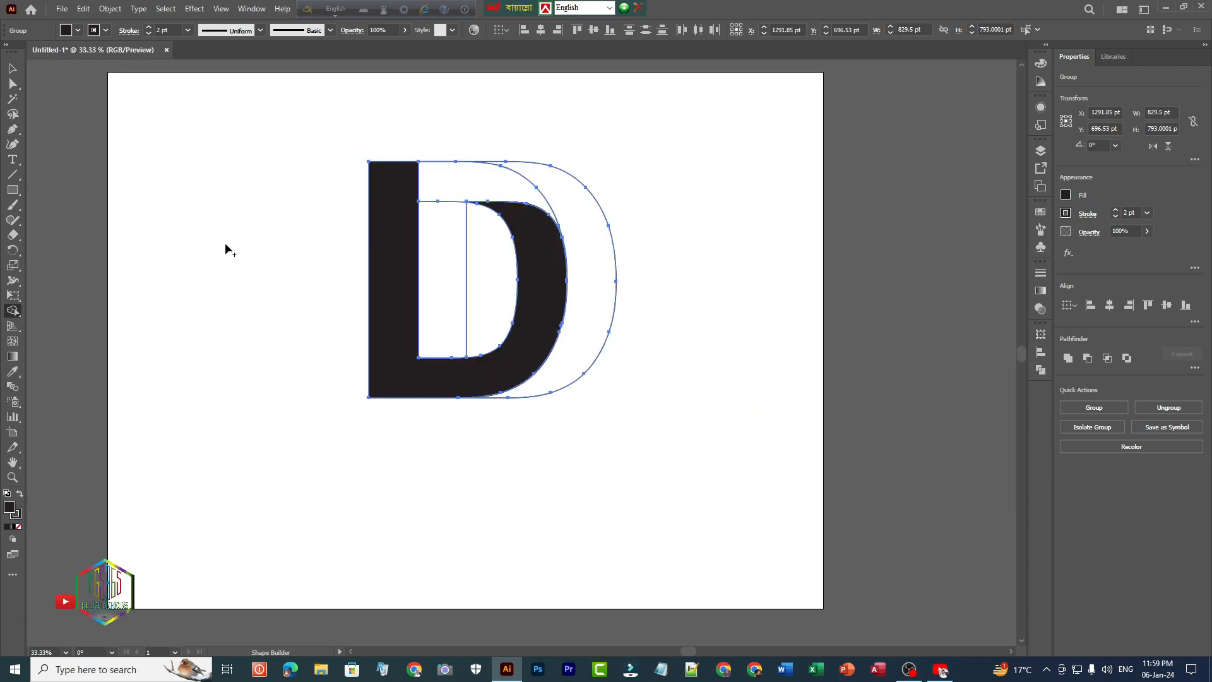
pyautogui.click(77, 32)
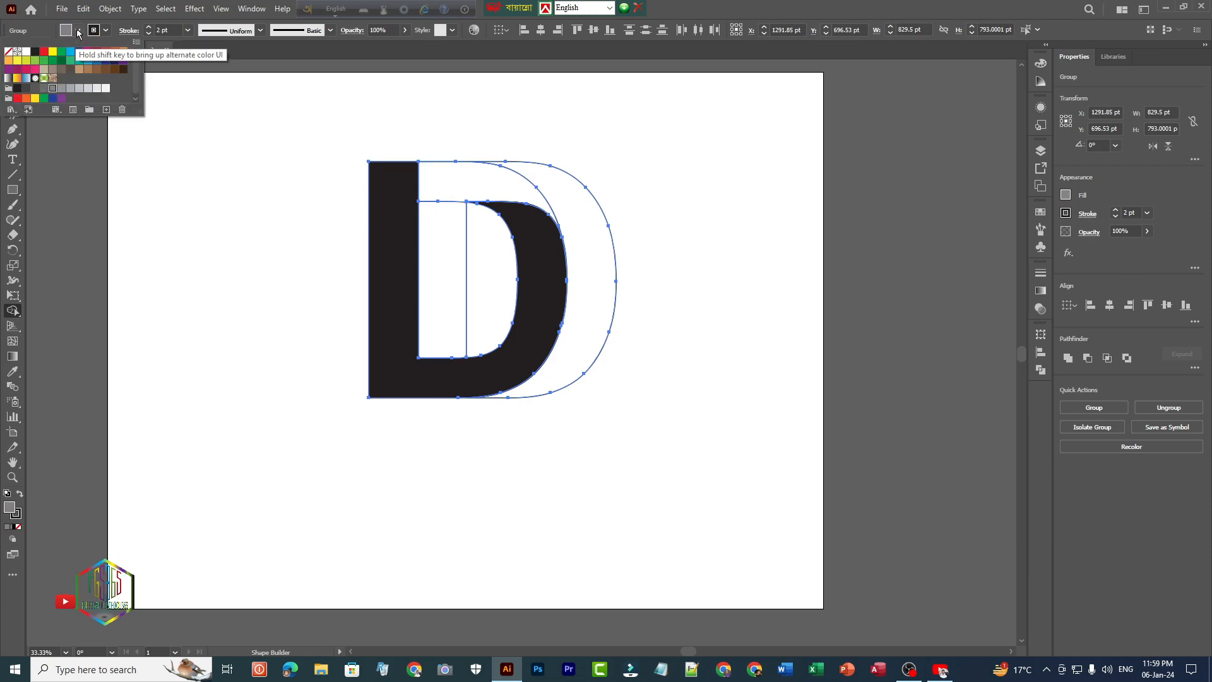
pyautogui.click(55, 93)
pyautogui.moveTo(446, 342)
pyautogui.mouseDown()
pyautogui.moveTo(432, 267)
pyautogui.moveTo(438, 193)
pyautogui.moveTo(537, 187)
pyautogui.moveTo(558, 219)
pyautogui.mouseUp()
pyautogui.press('v')
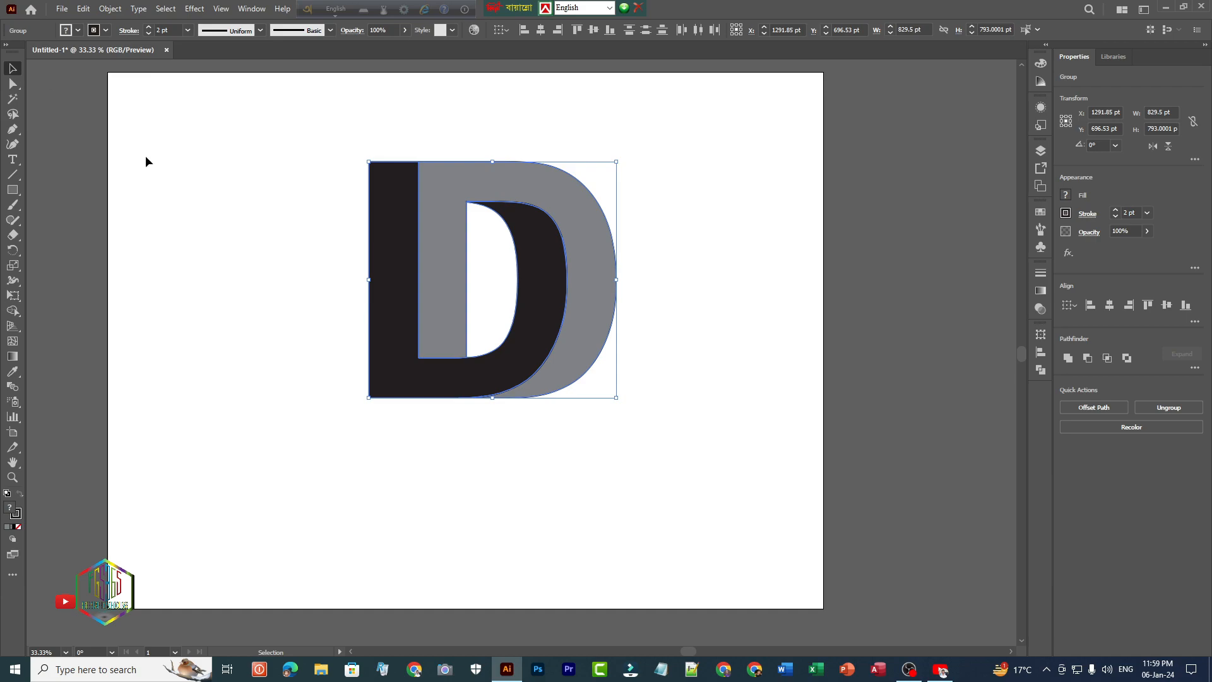
pyautogui.click(183, 188)
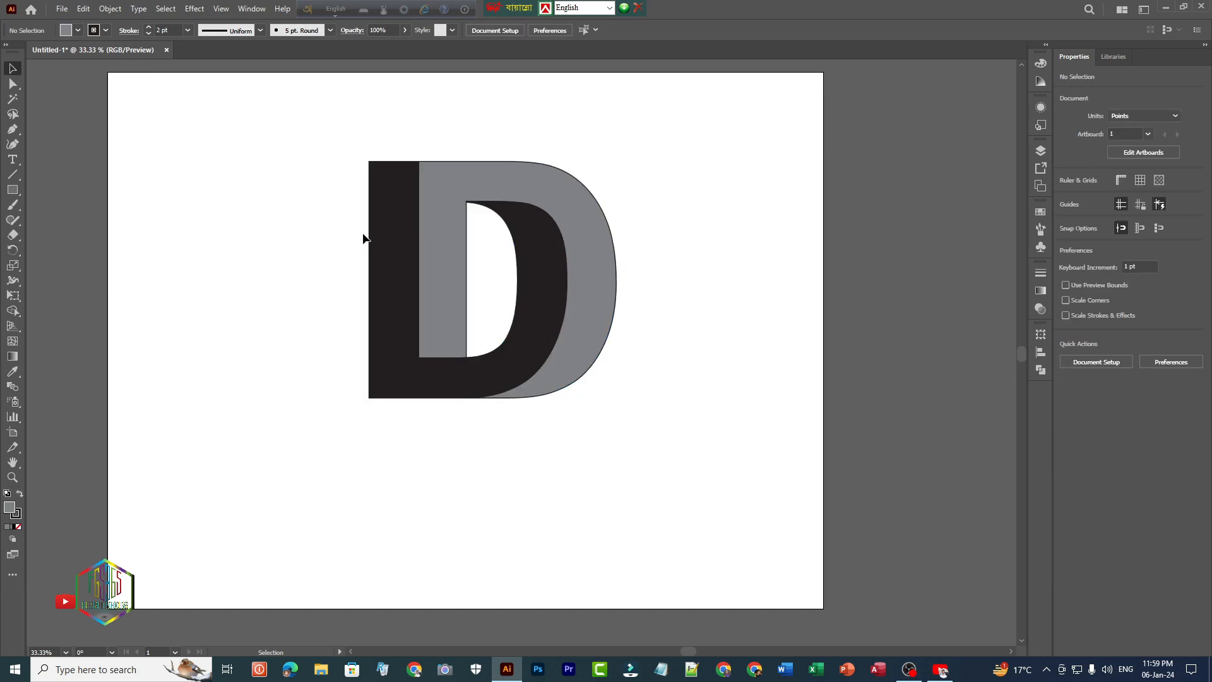
# Step: Apply a white-to-black linear gradient fill to the black D shape
pyautogui.click(392, 263)
pyautogui.click(251, 8)
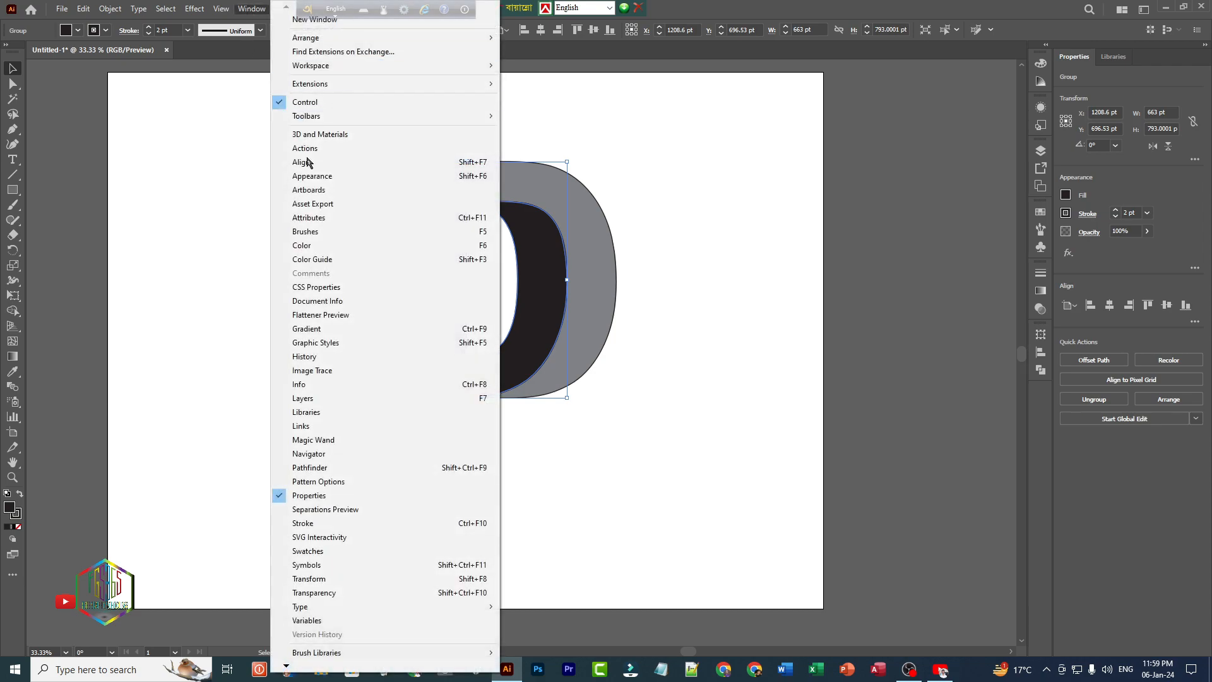
pyautogui.click(308, 333)
pyautogui.click(909, 289)
pyautogui.click(839, 314)
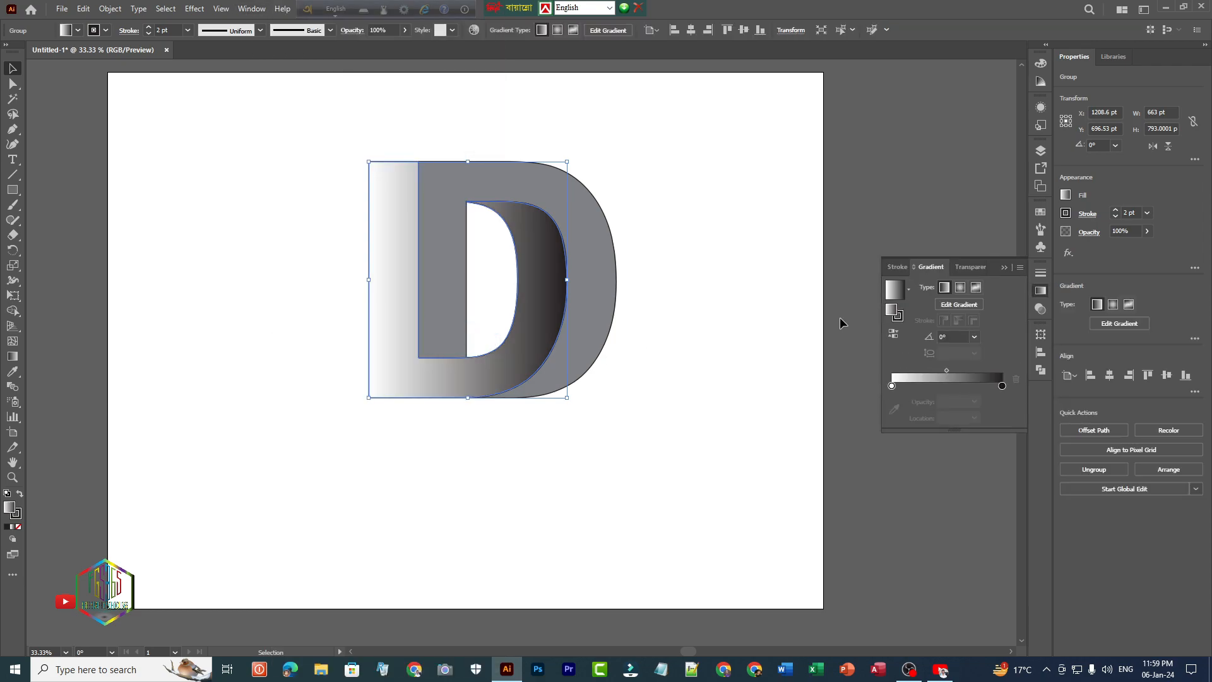
# Step: Change the gradient's white colour stop to cyan (#15e8ff)
pyautogui.doubleClick(891, 386)
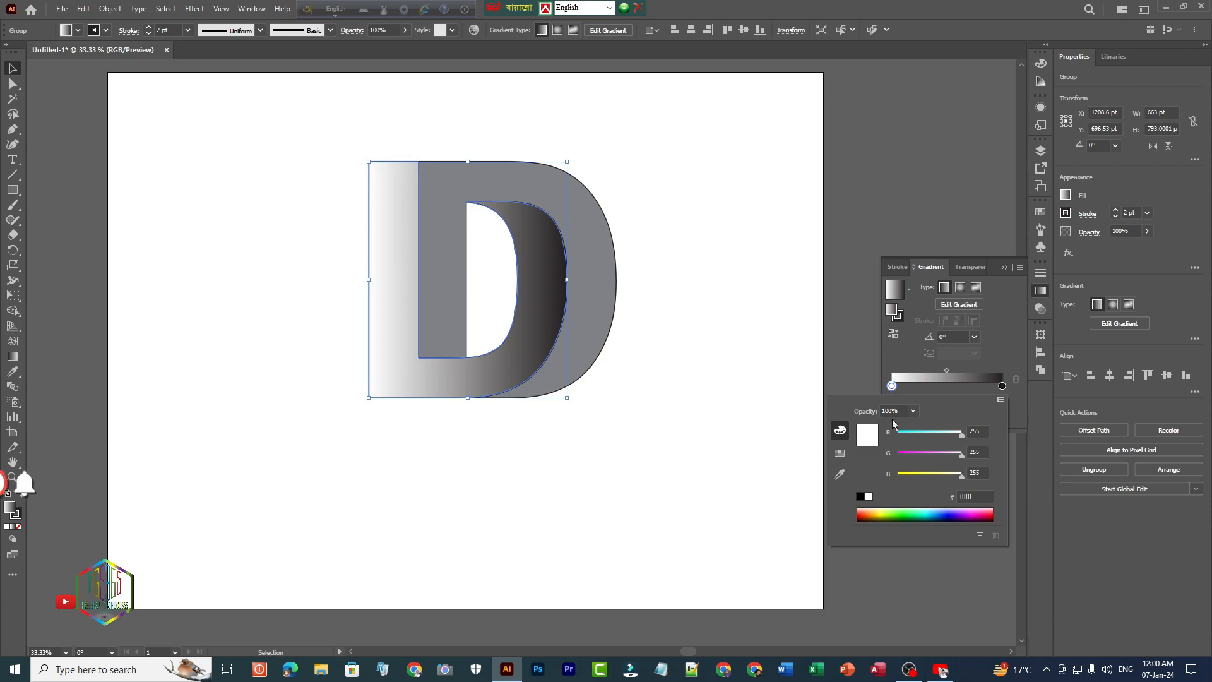
pyautogui.click(930, 511)
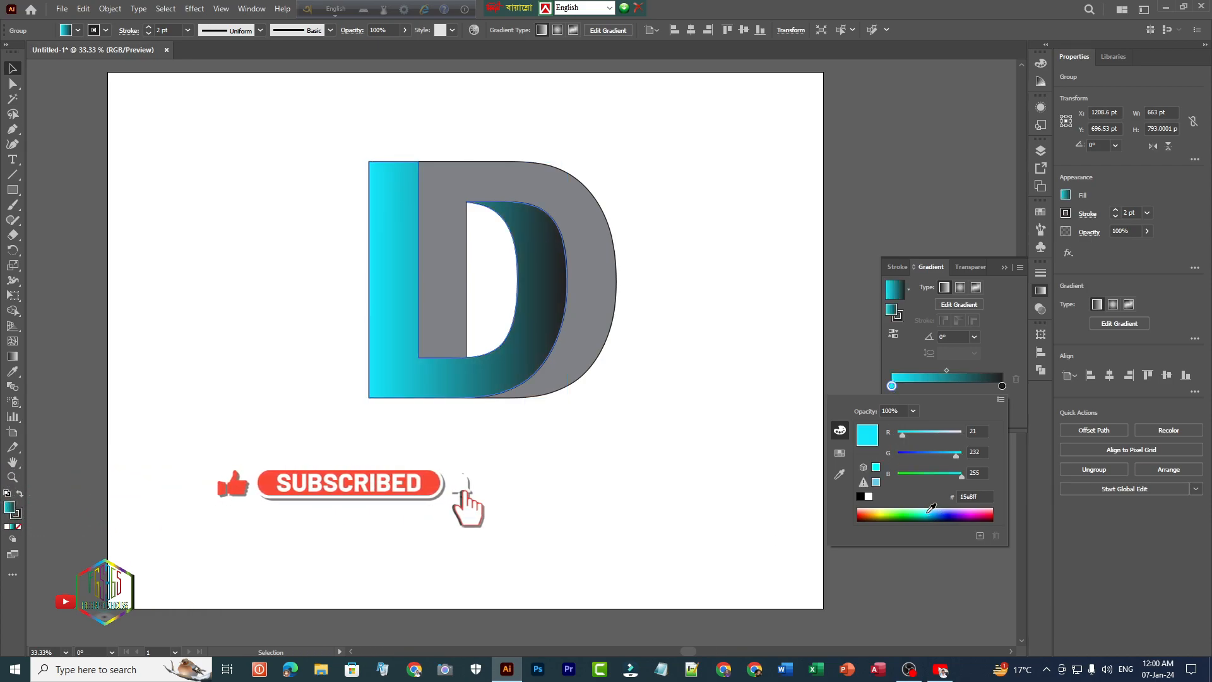
pyautogui.click(891, 385)
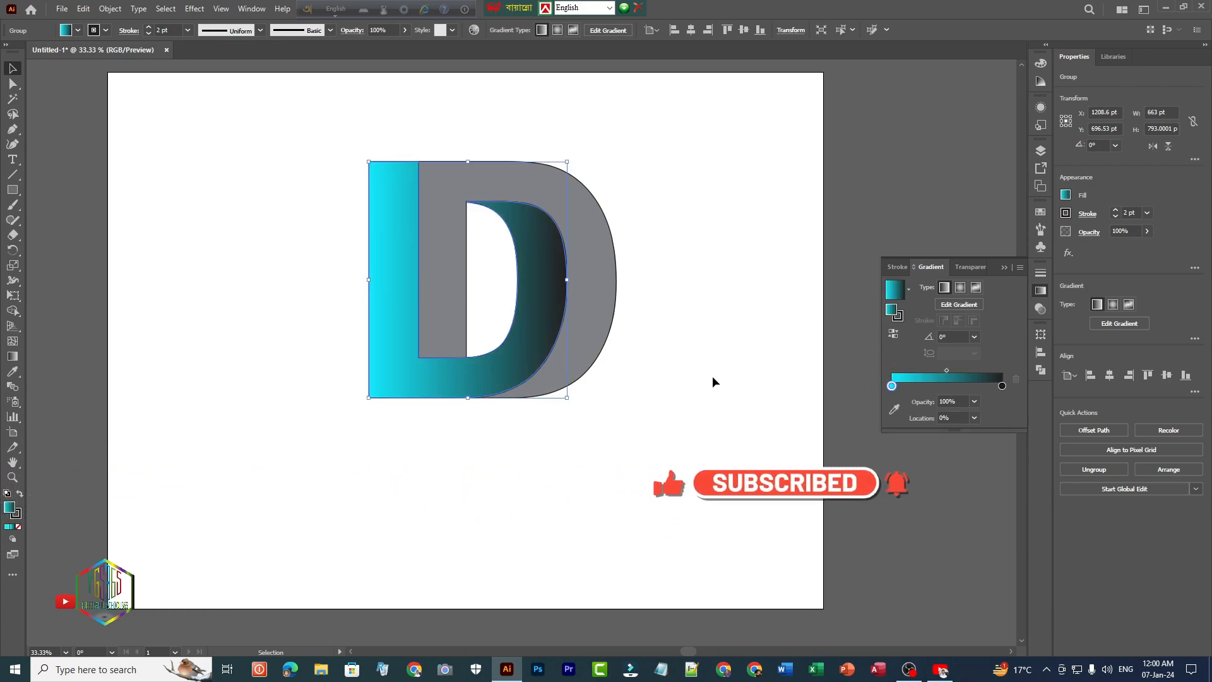
# Step: Redirect the gradient vertically with the Gradient tool, running from below the letter to above it at about 90°
pyautogui.click(12, 356)
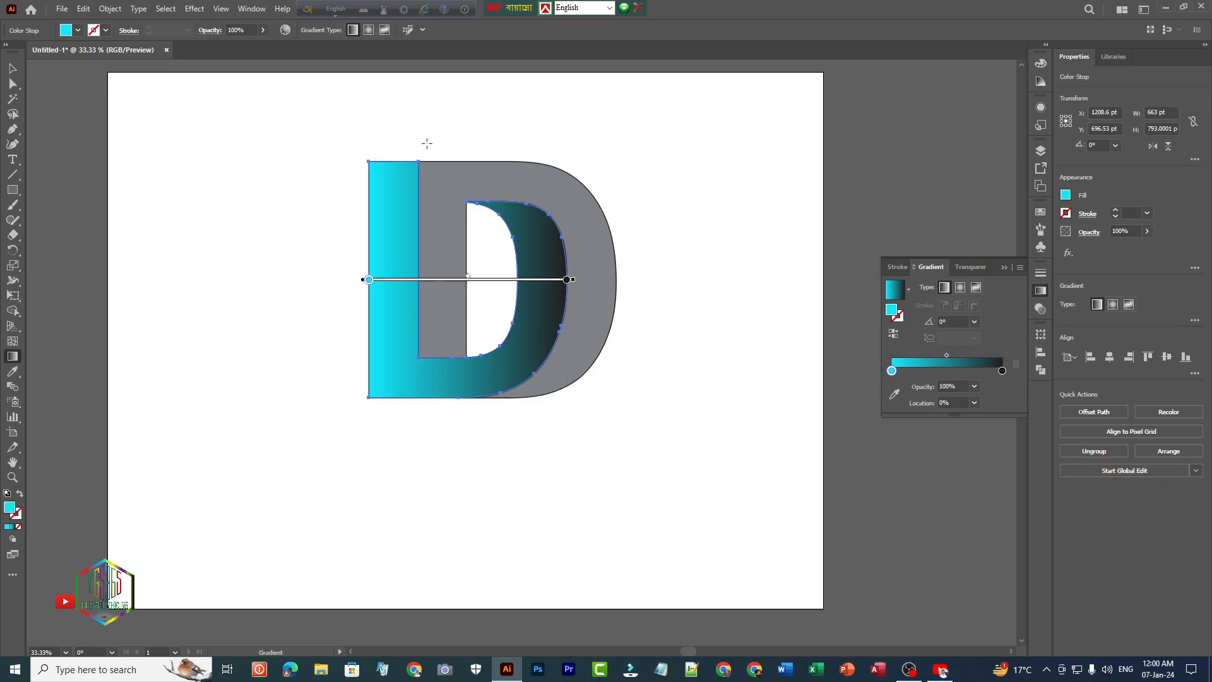
pyautogui.moveTo(405, 428); pyautogui.dragTo(407, 151)
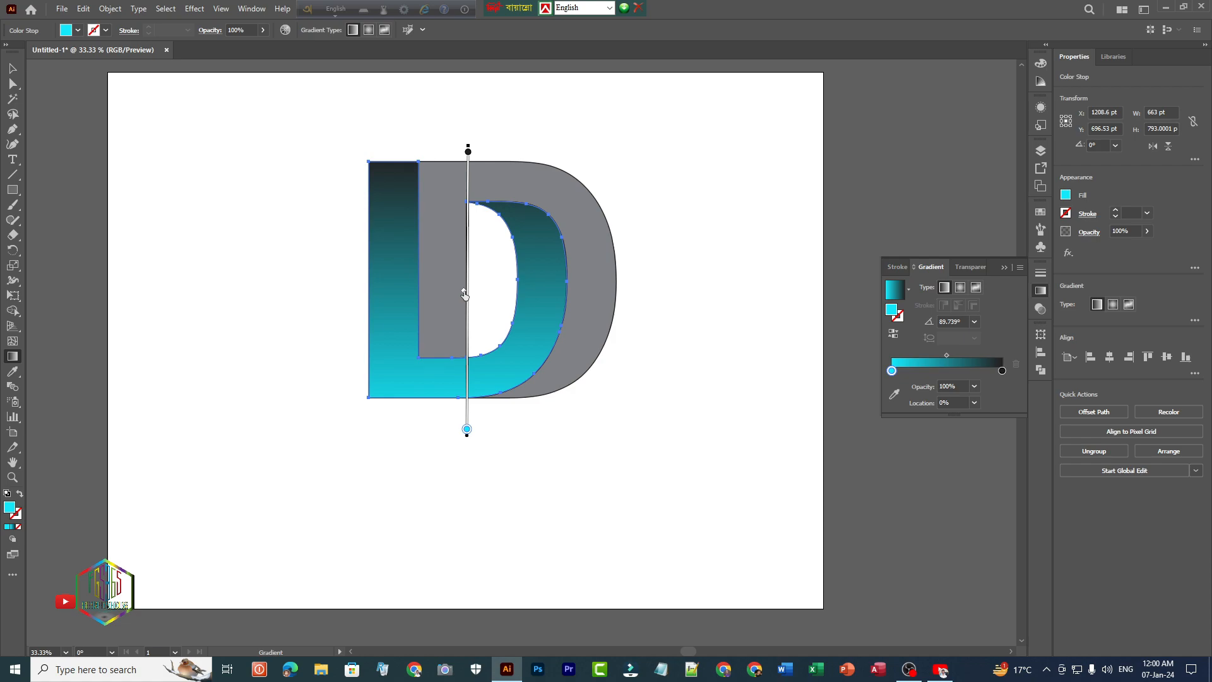
# Step: Copy the cyan-to-black gradient from the left-hand D onto the gray right-hand D with the Eyedropper
pyautogui.press('v')
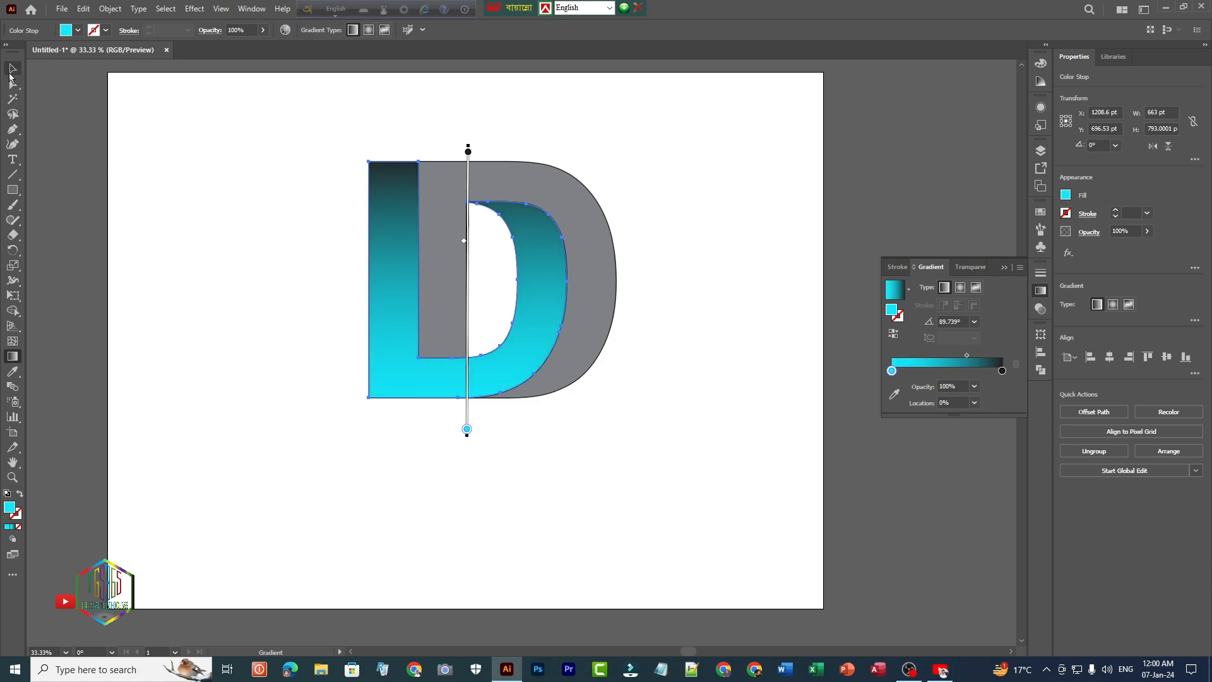
pyautogui.click(604, 271)
pyautogui.click(12, 371)
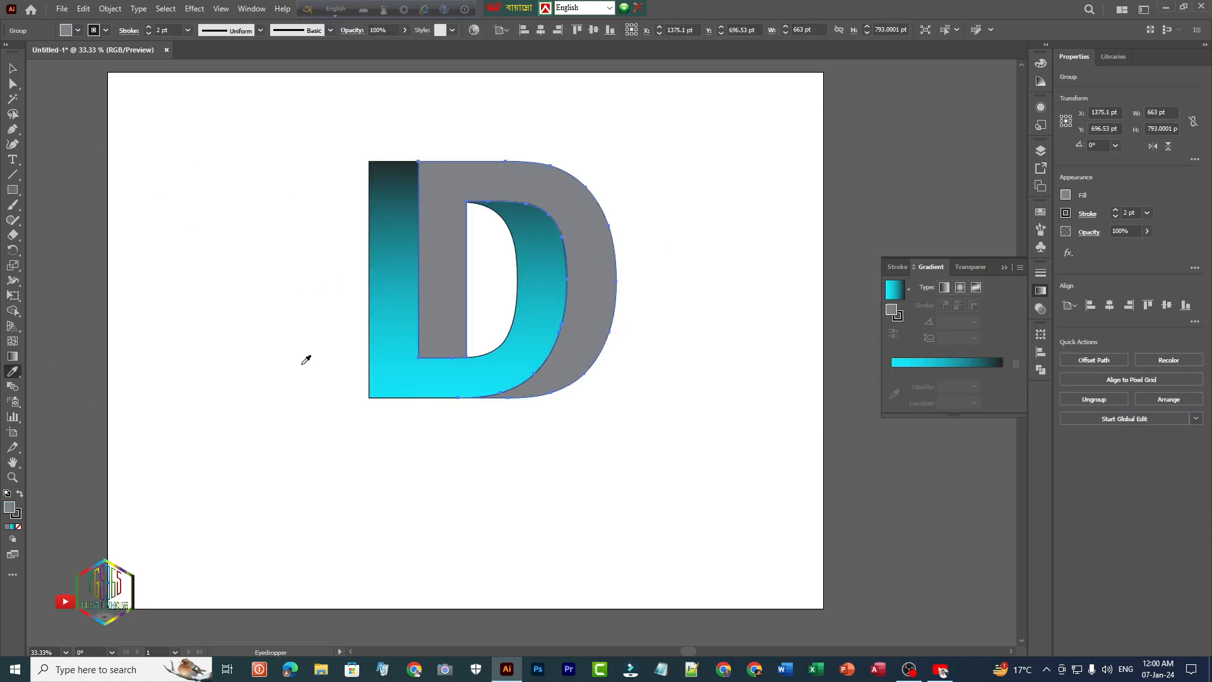
pyautogui.click(395, 305)
# Step: Redirect the right-hand D's gradient vertically, running from cyan above the letter to black at its base at about -90°
pyautogui.click(12, 355)
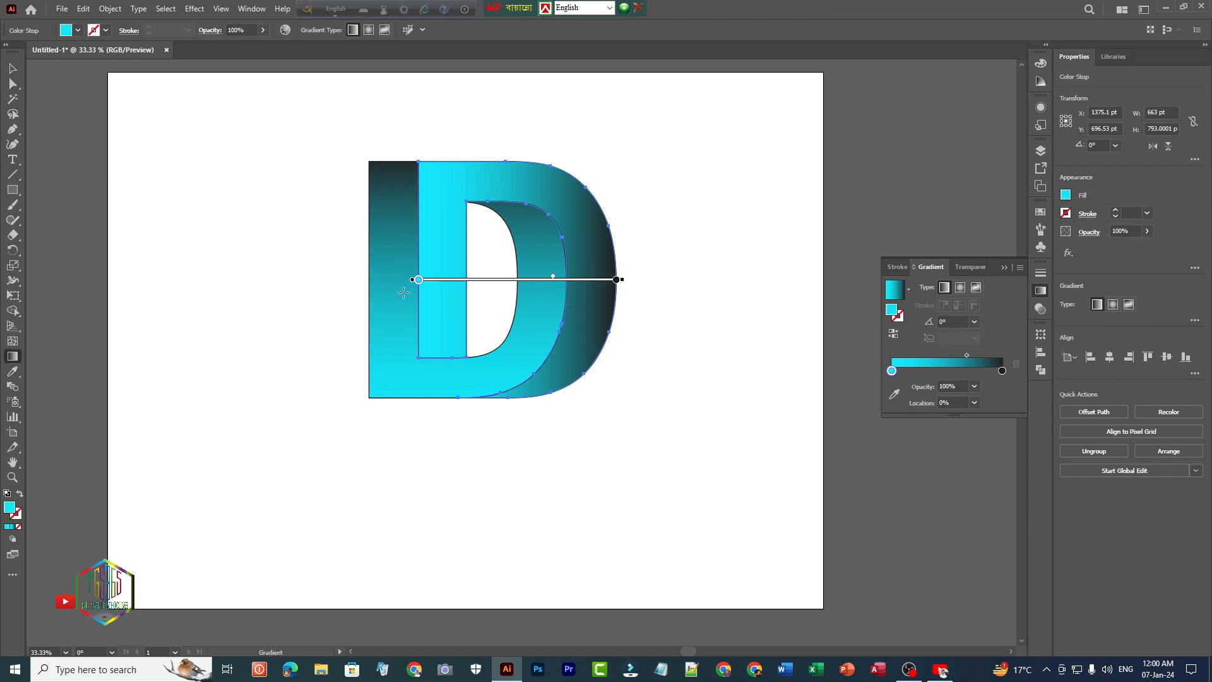
pyautogui.moveTo(501, 151); pyautogui.dragTo(502, 399)
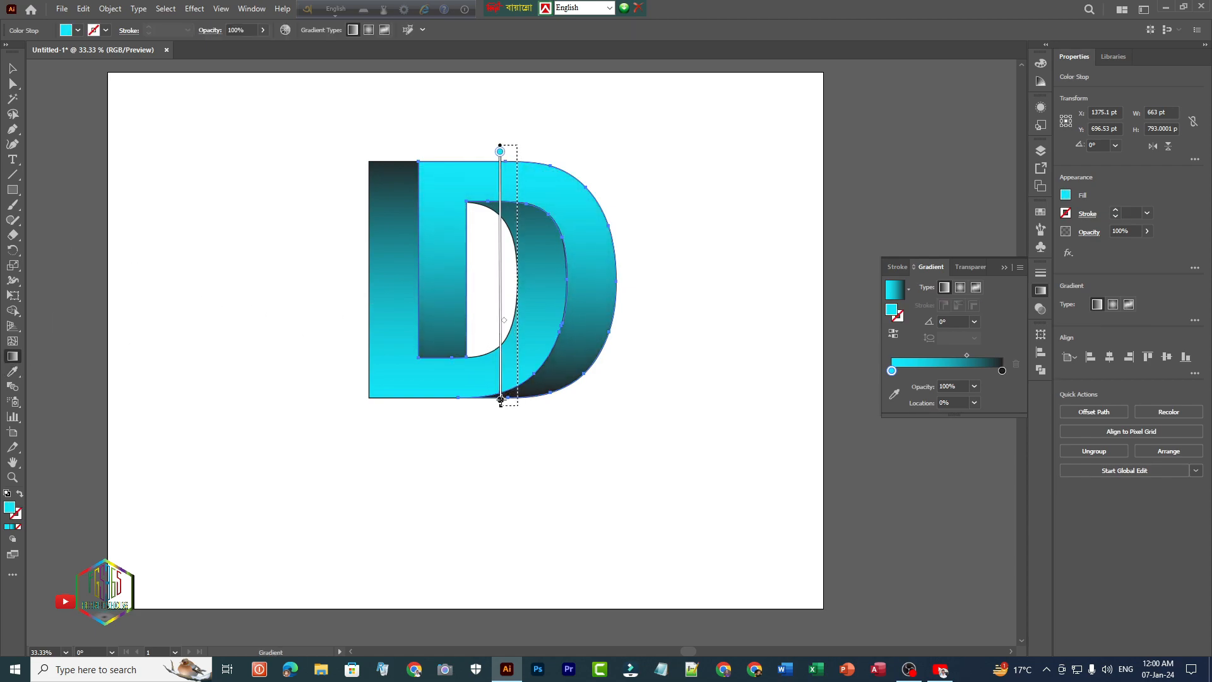
pyautogui.moveTo(503, 339); pyautogui.dragTo(516, 339)
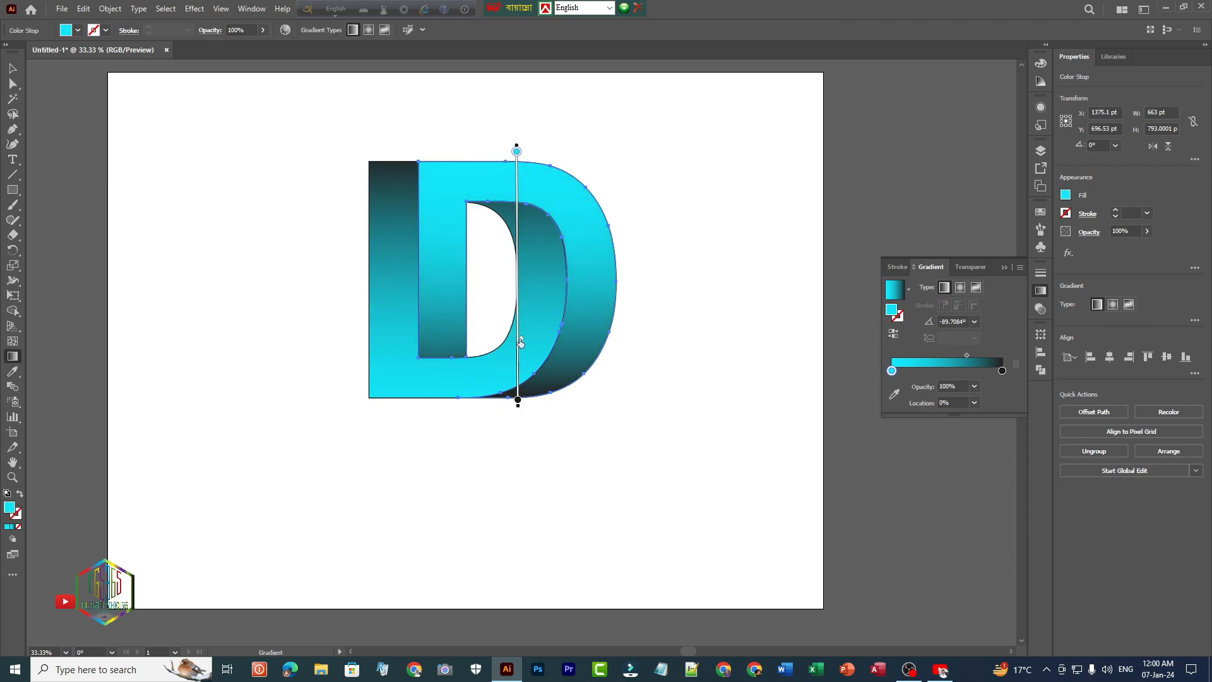
pyautogui.press('v')
pyautogui.click(160, 130)
# Step: Duplicate the right-hand D shape and place the copy about 961 pt to the left of the logo
pyautogui.click(589, 252)
pyautogui.click(82, 8)
pyautogui.click(83, 8)
pyautogui.click(83, 8)
pyautogui.click(96, 98)
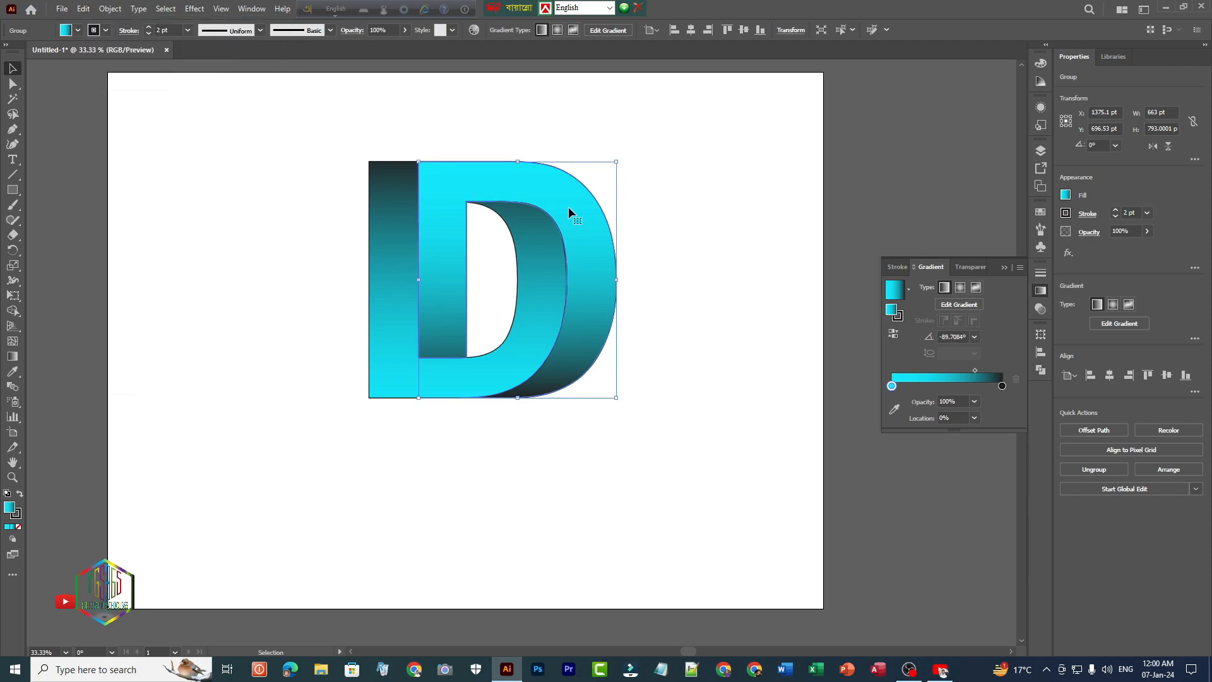
pyautogui.moveTo(568, 207); pyautogui.dragTo(281, 191)
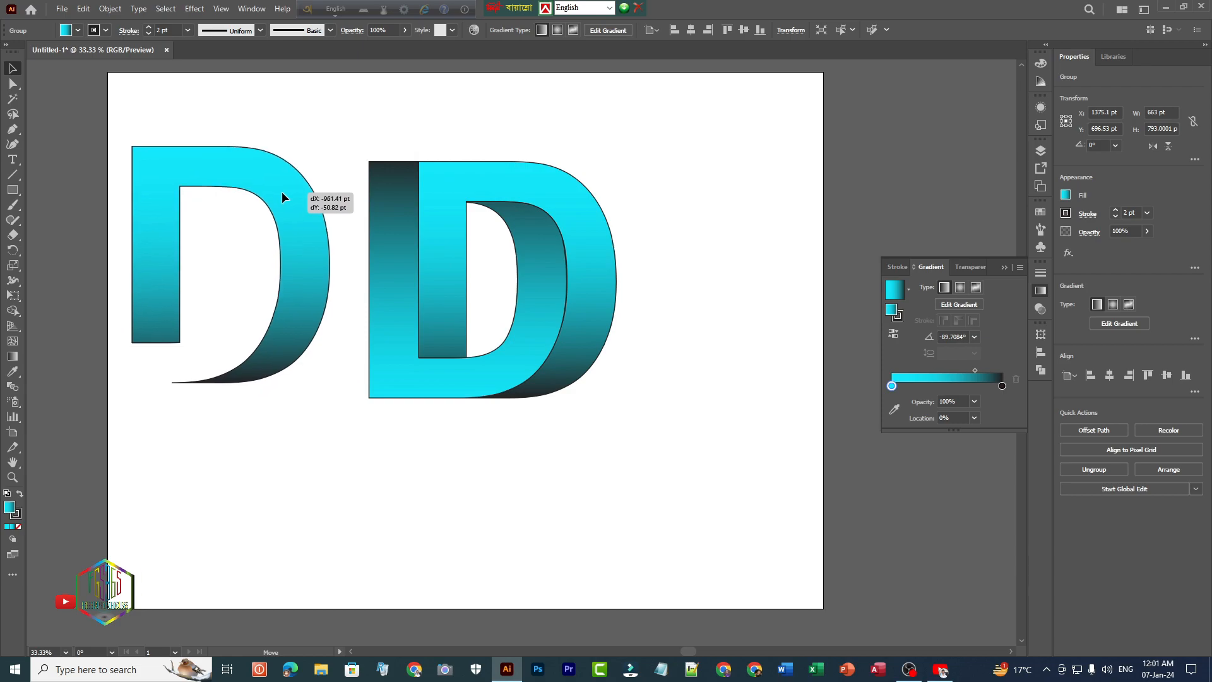
# Step: Remove the fill from the duplicated D, keeping only its outline
pyautogui.click(78, 33)
pyautogui.click(8, 51)
pyautogui.click(77, 33)
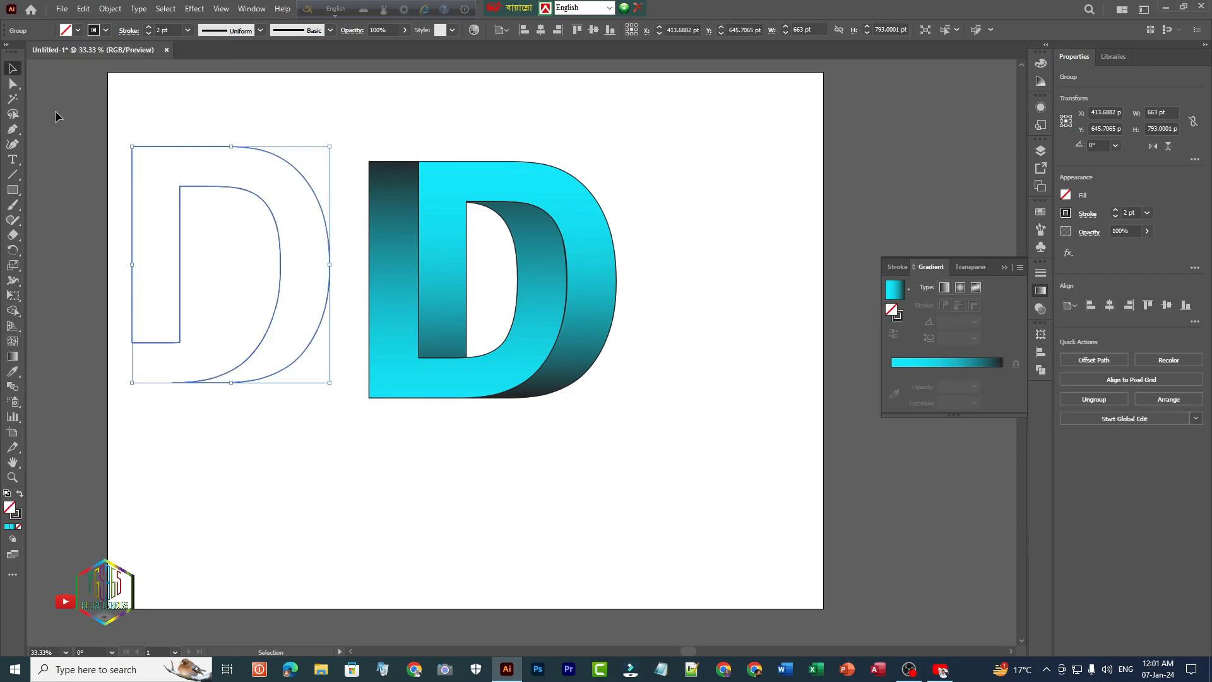
# Step: Delete the duplicate outline's upper outer segments, the stem's base and its inner vertical edge with Direct Selection
pyautogui.click(13, 84)
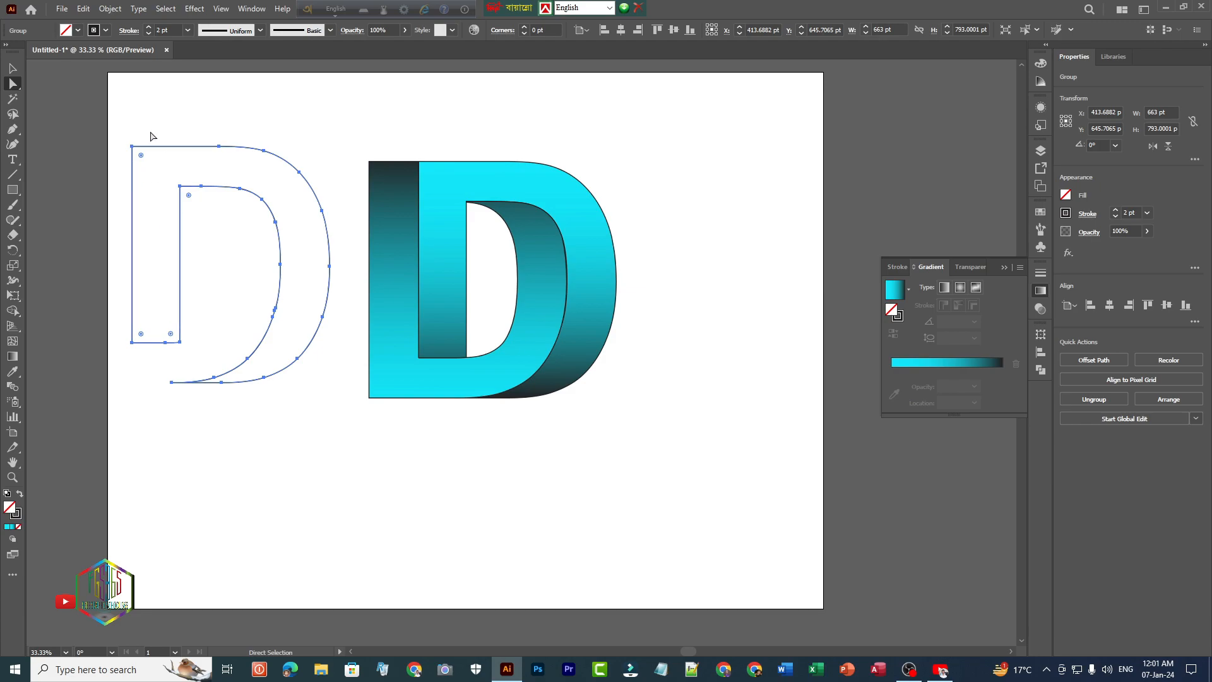
pyautogui.click(308, 182)
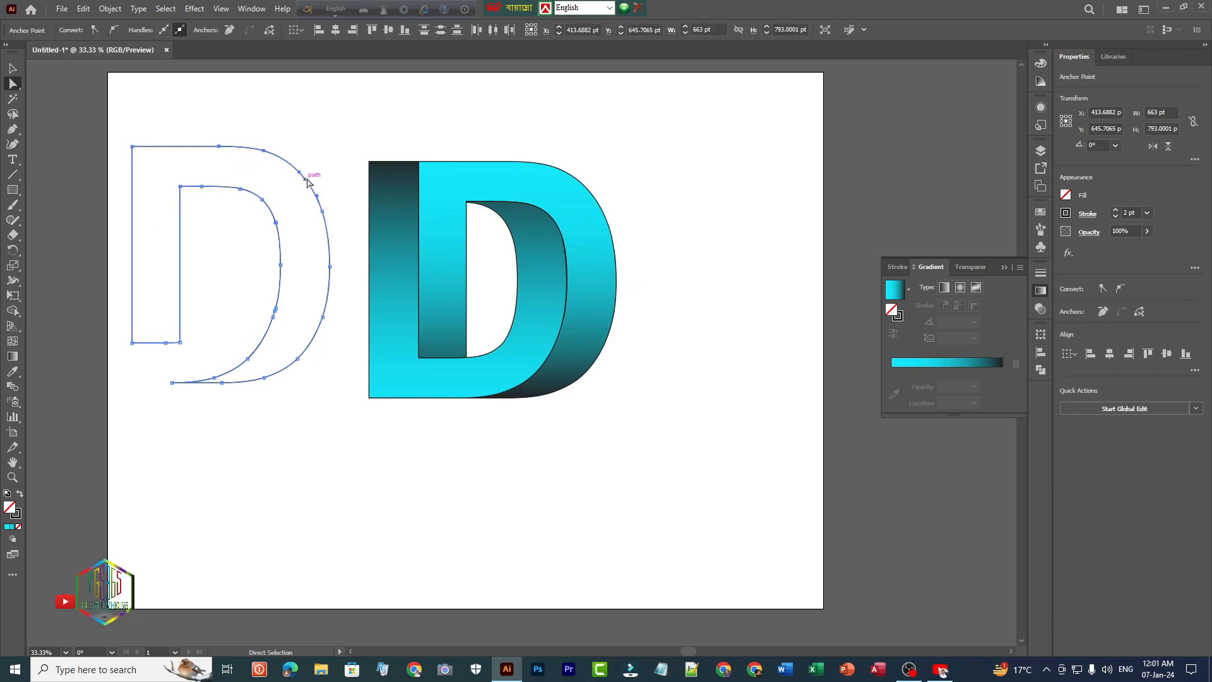
pyautogui.press('Delete')
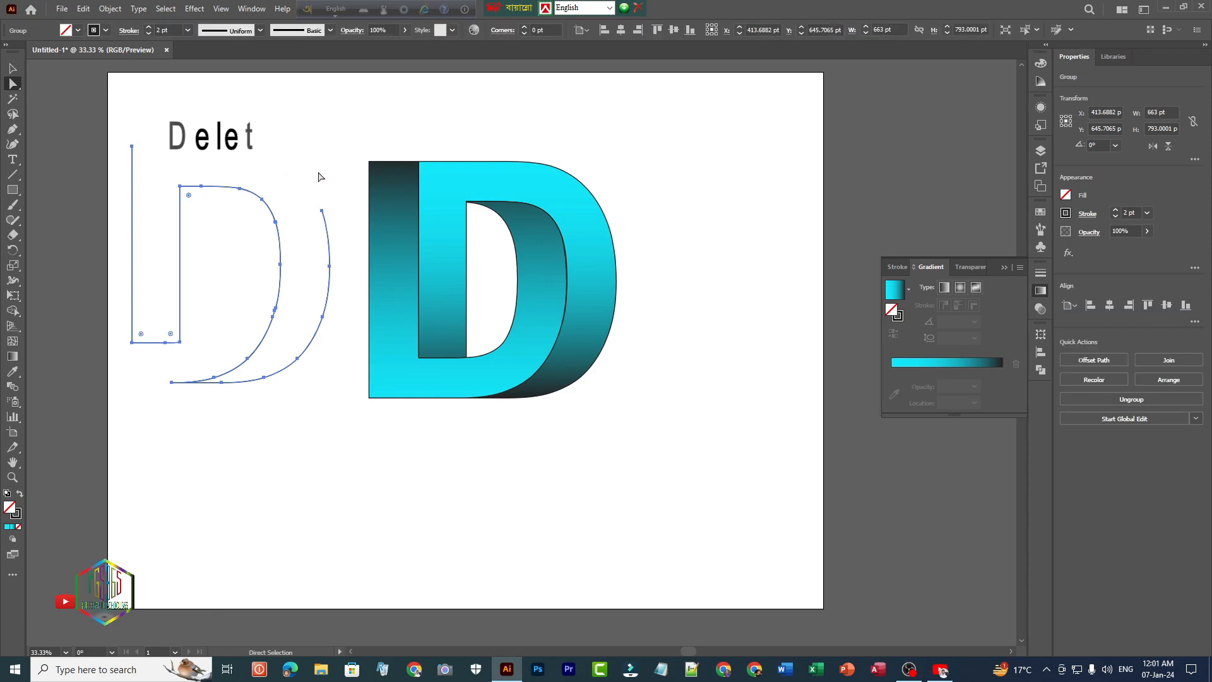
pyautogui.moveTo(144, 323); pyautogui.dragTo(176, 357)
pyautogui.press('Delete')
pyautogui.press('Delete')
pyautogui.moveTo(166, 197); pyautogui.dragTo(201, 353)
pyautogui.press('Delete')
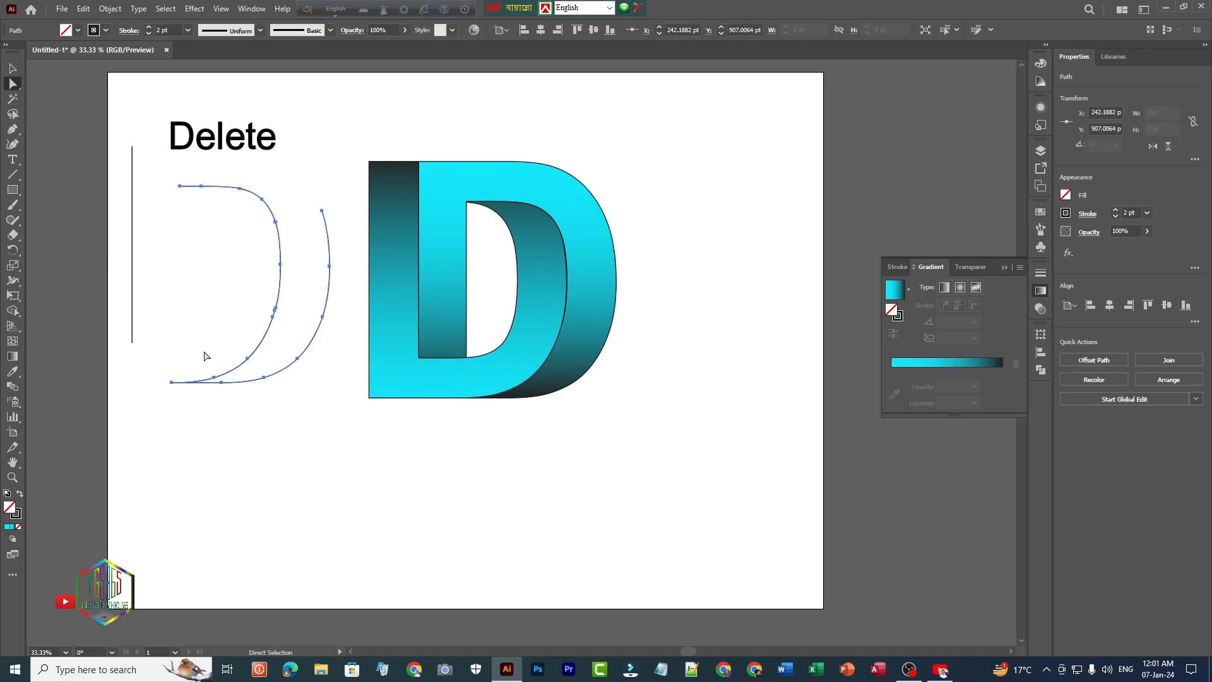
# Step: Delete the duplicate's remaining outer curve and bottom segments so that the inner curve stands alone
pyautogui.moveTo(217, 383); pyautogui.dragTo(222, 382)
pyautogui.click(241, 378)
pyautogui.press('Delete')
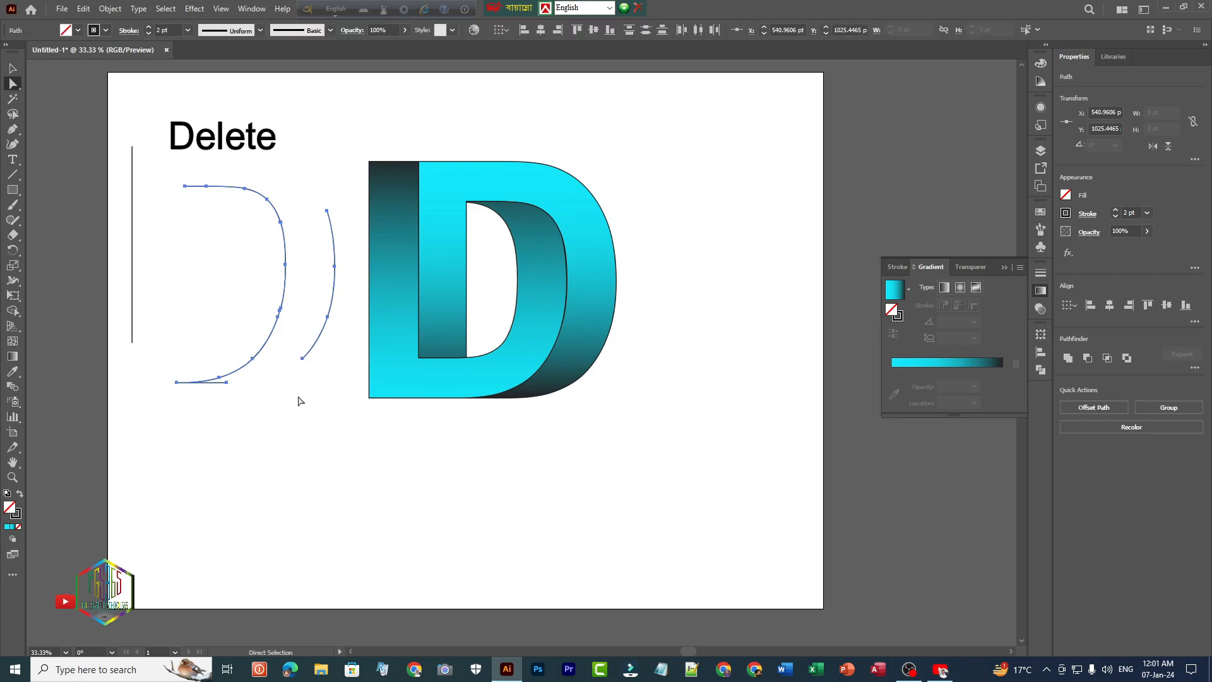
pyautogui.moveTo(319, 235); pyautogui.dragTo(327, 381)
pyautogui.press('Delete')
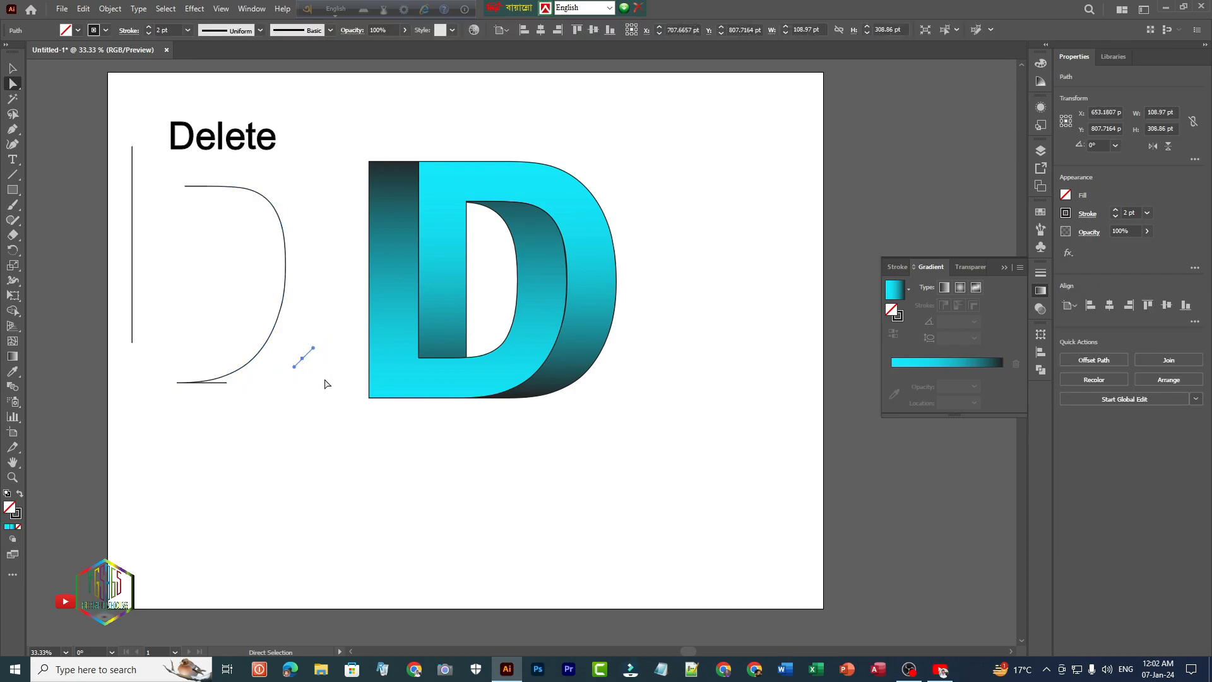
pyautogui.press('Delete')
pyautogui.moveTo(312, 194); pyautogui.dragTo(357, 331)
pyautogui.press('Delete')
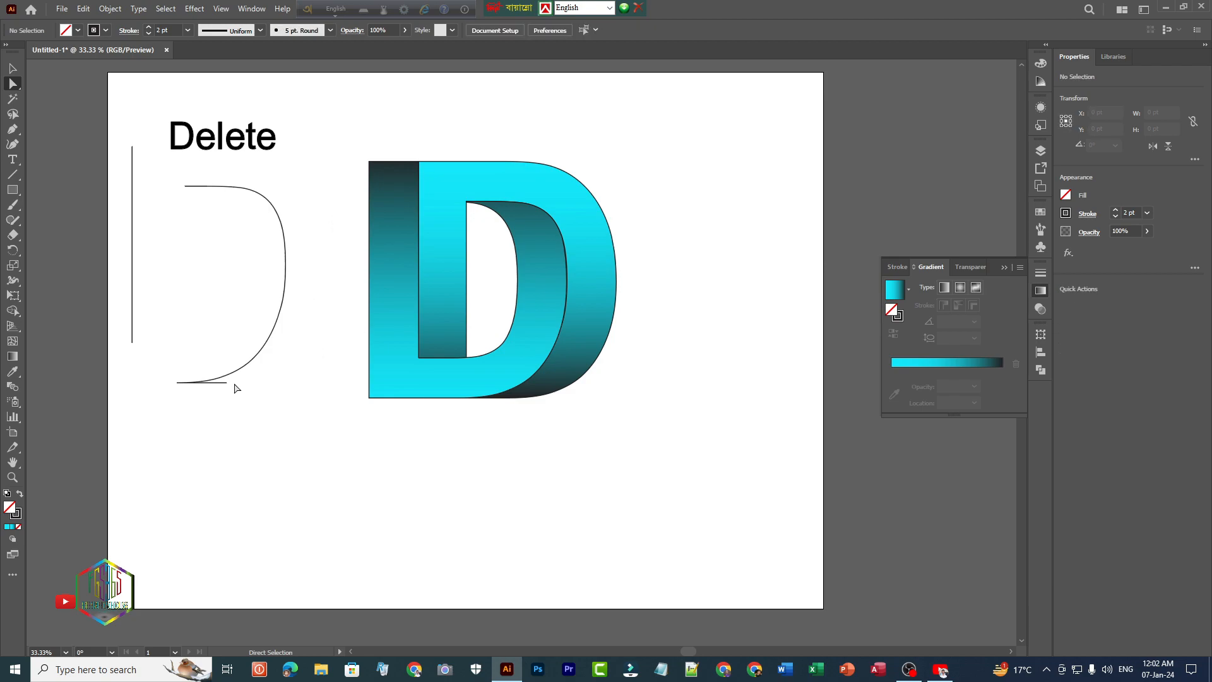
pyautogui.click(227, 382)
pyautogui.press('Delete')
# Step: Give the isolated inner curve a 10 pt stroke with a lens-shaped width profile that tapers at both ends
pyautogui.click(13, 68)
pyautogui.click(148, 28)
pyautogui.click(149, 27)
pyautogui.click(149, 28)
pyautogui.click(149, 27)
pyautogui.click(149, 28)
pyautogui.click(149, 28)
pyautogui.click(149, 28)
pyautogui.click(149, 28)
pyautogui.click(259, 31)
pyautogui.click(252, 78)
# Step: Move the tapered curve onto the logo and change its stroke colour to white
pyautogui.moveTo(287, 264); pyautogui.dragTo(578, 264)
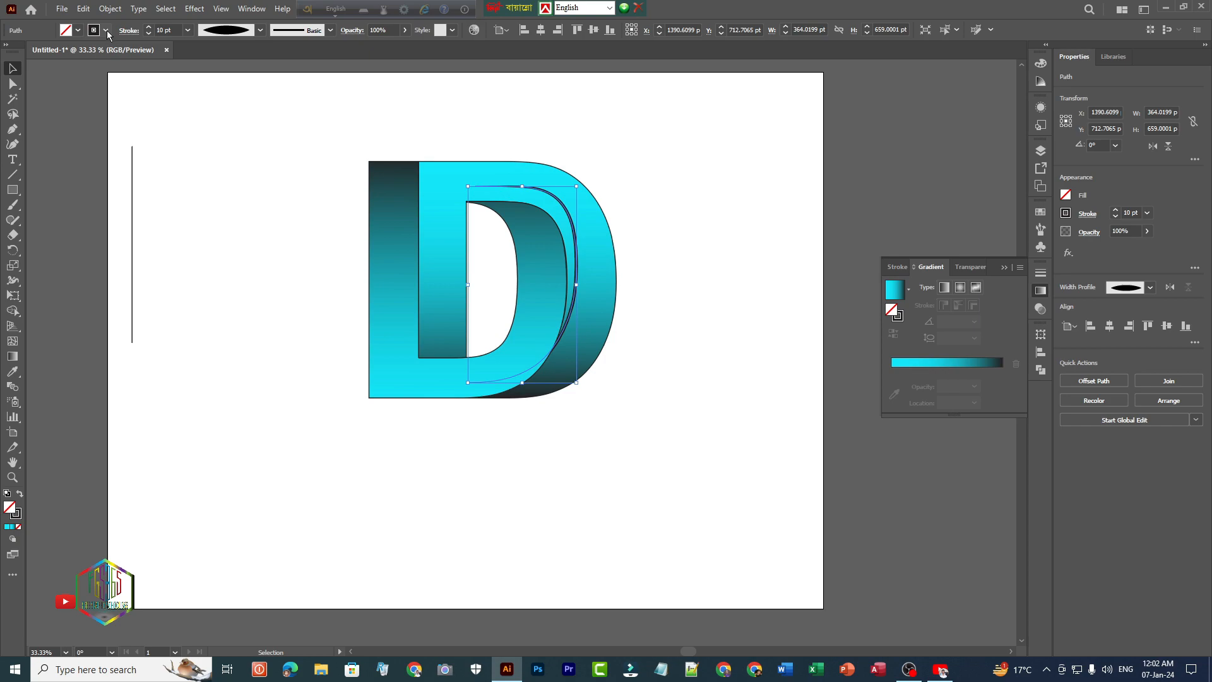
pyautogui.click(108, 31)
pyautogui.click(26, 52)
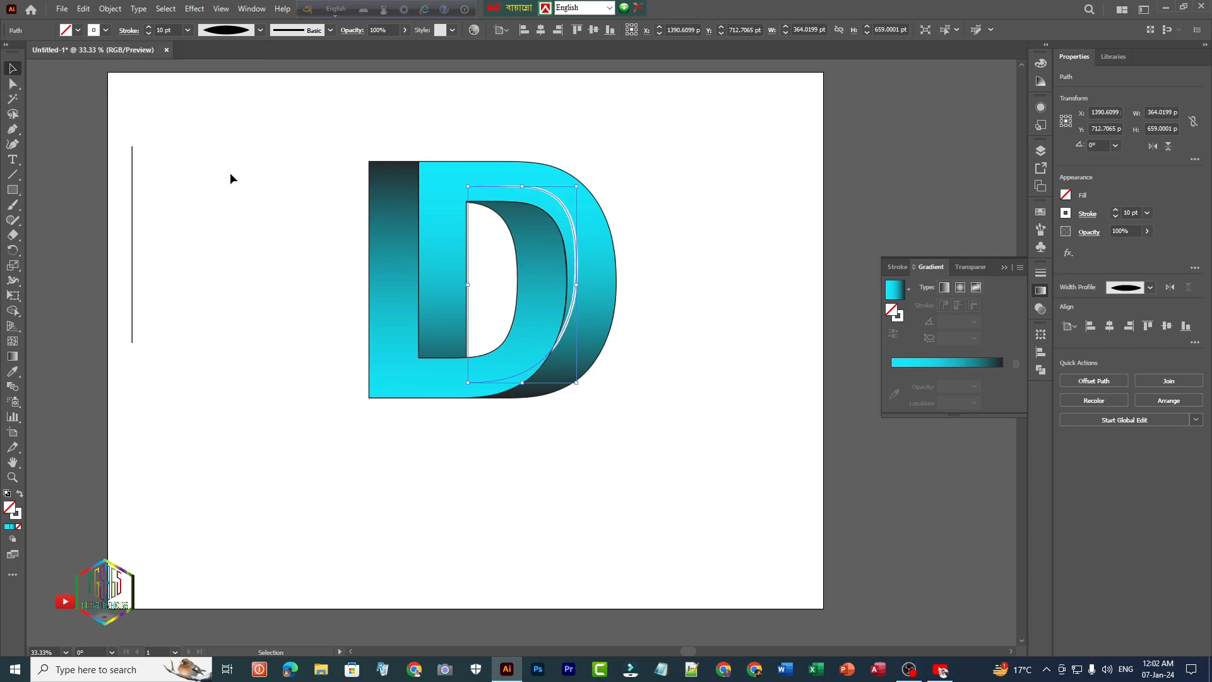
# Step: Align the white highlight curve with the edge where the two D shapes meet, nudging it into place
pyautogui.moveTo(573, 271); pyautogui.dragTo(570, 285)
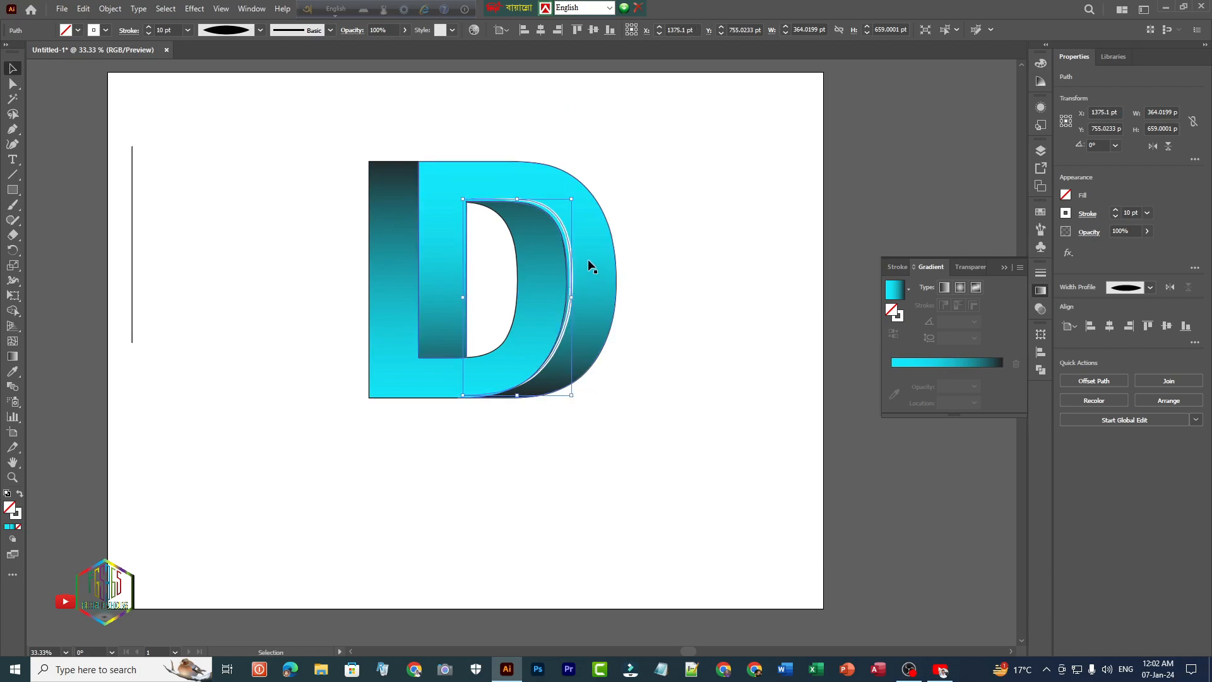
pyautogui.press('Down')
pyautogui.press('Down')
pyautogui.press('Down')
pyautogui.press('Down')
pyautogui.press('Down')
pyautogui.press('Down')
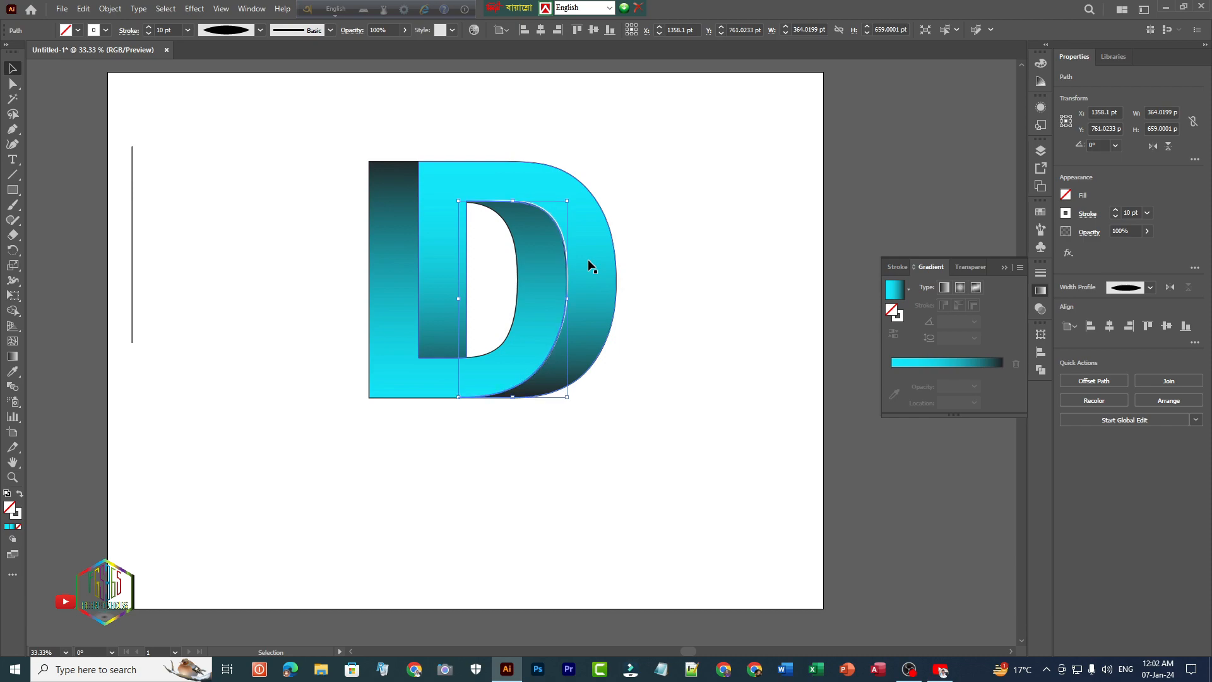
pyautogui.click(275, 179)
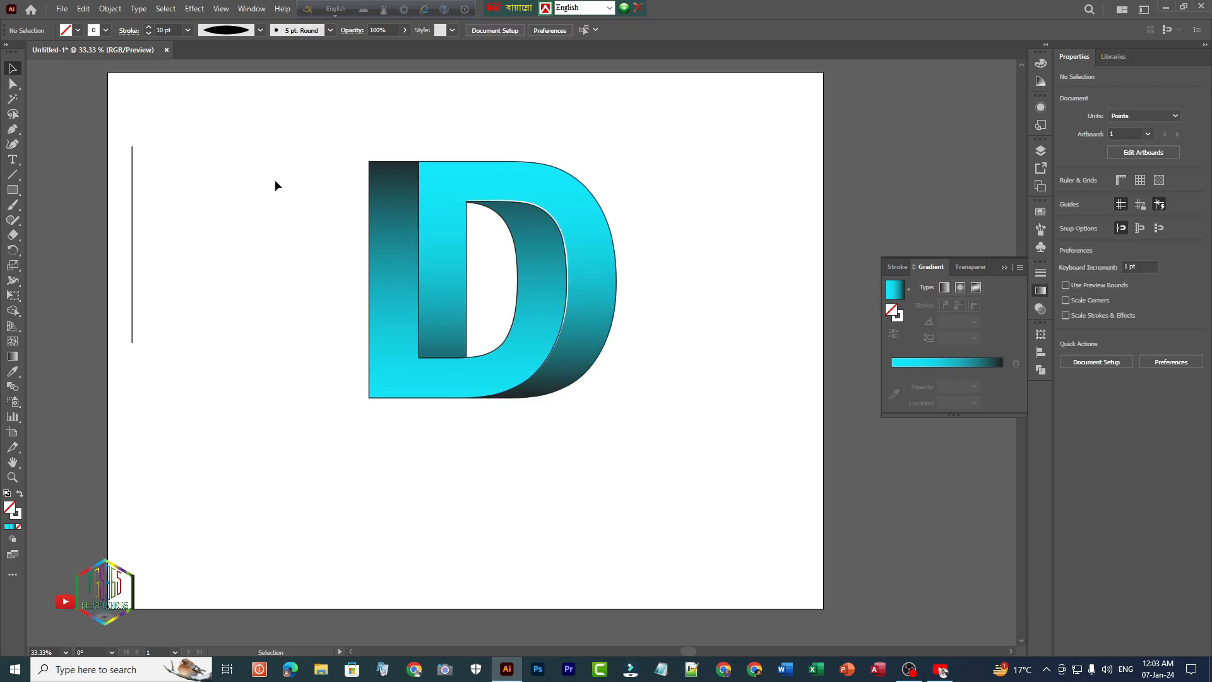
# Step: Try to move the stray vertical line beside the logo
pyautogui.moveTo(330, 133); pyautogui.dragTo(647, 413)
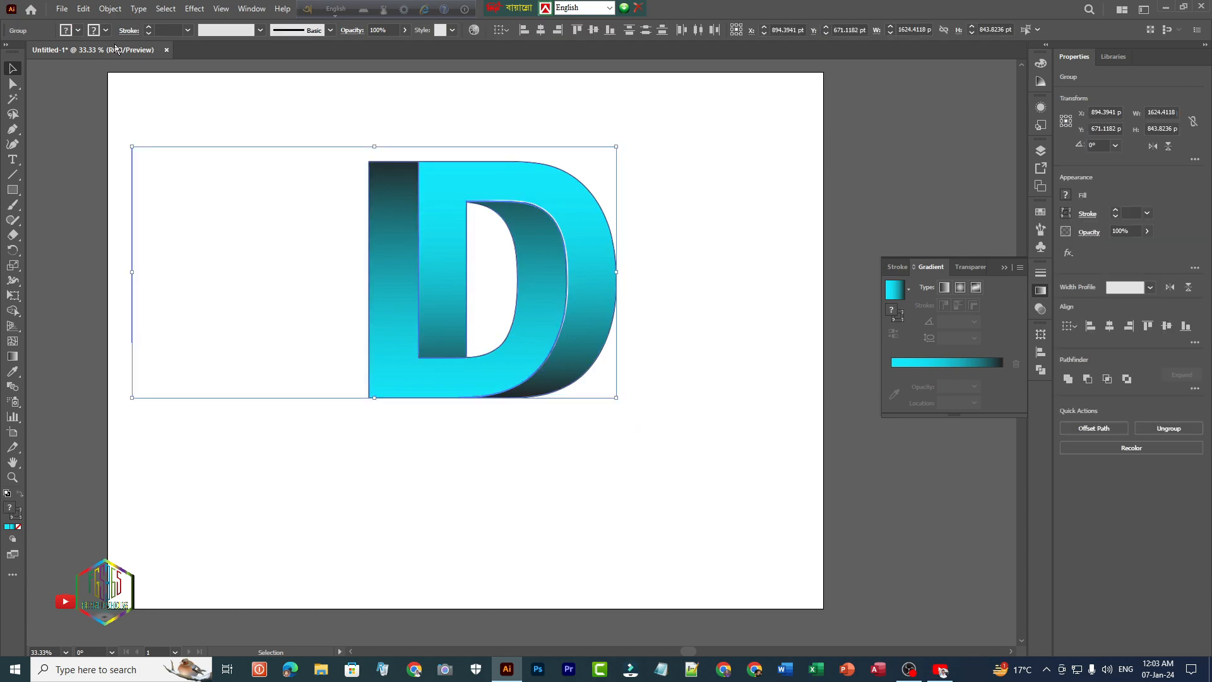
pyautogui.click(173, 206)
pyautogui.click(132, 224)
pyautogui.click(144, 225)
pyautogui.moveTo(132, 236); pyautogui.dragTo(167, 235)
pyautogui.moveTo(130, 146); pyautogui.dragTo(211, 353)
# Step: Move the stray line to the artboard's lower-left area and return the white highlight curve to the edge between the Ds
pyautogui.click(12, 84)
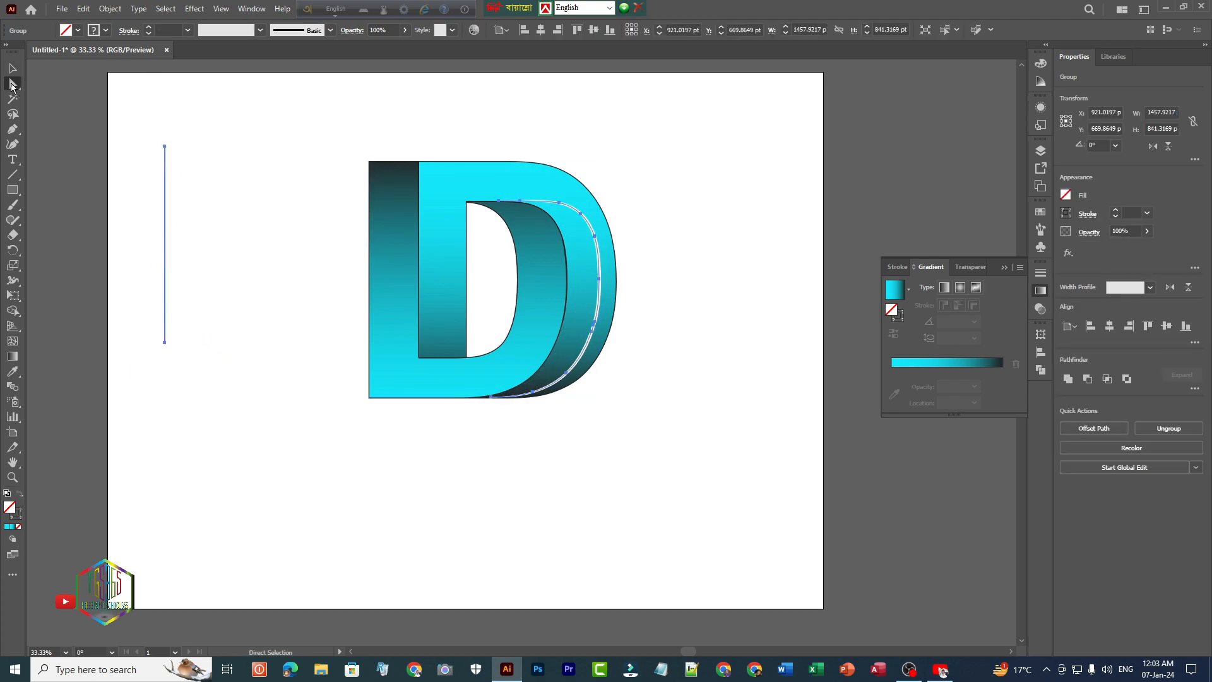
pyautogui.moveTo(127, 143); pyautogui.dragTo(195, 333)
pyautogui.moveTo(164, 274); pyautogui.dragTo(145, 510)
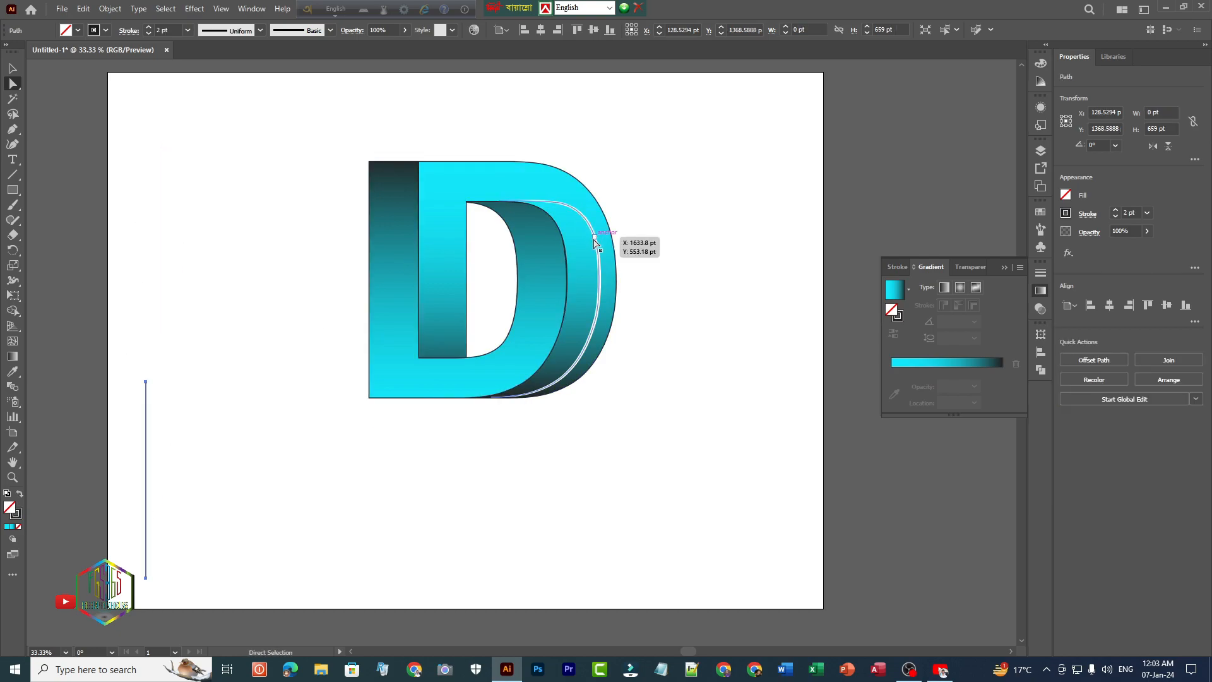
pyautogui.moveTo(596, 239); pyautogui.dragTo(564, 259)
pyautogui.click(12, 68)
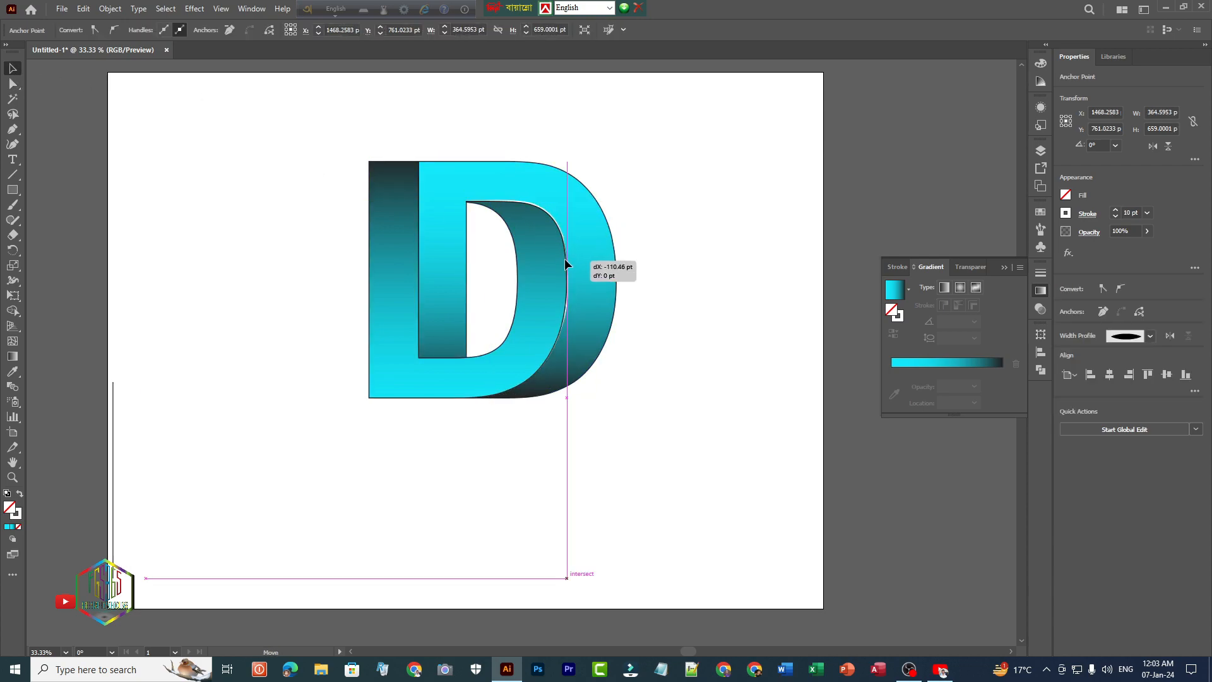
pyautogui.click(177, 368)
# Step: Delete the stray vertical line at the lower left of the artboard
pyautogui.press('a')
pyautogui.moveTo(86, 353); pyautogui.dragTo(162, 583)
pyautogui.press('Delete')
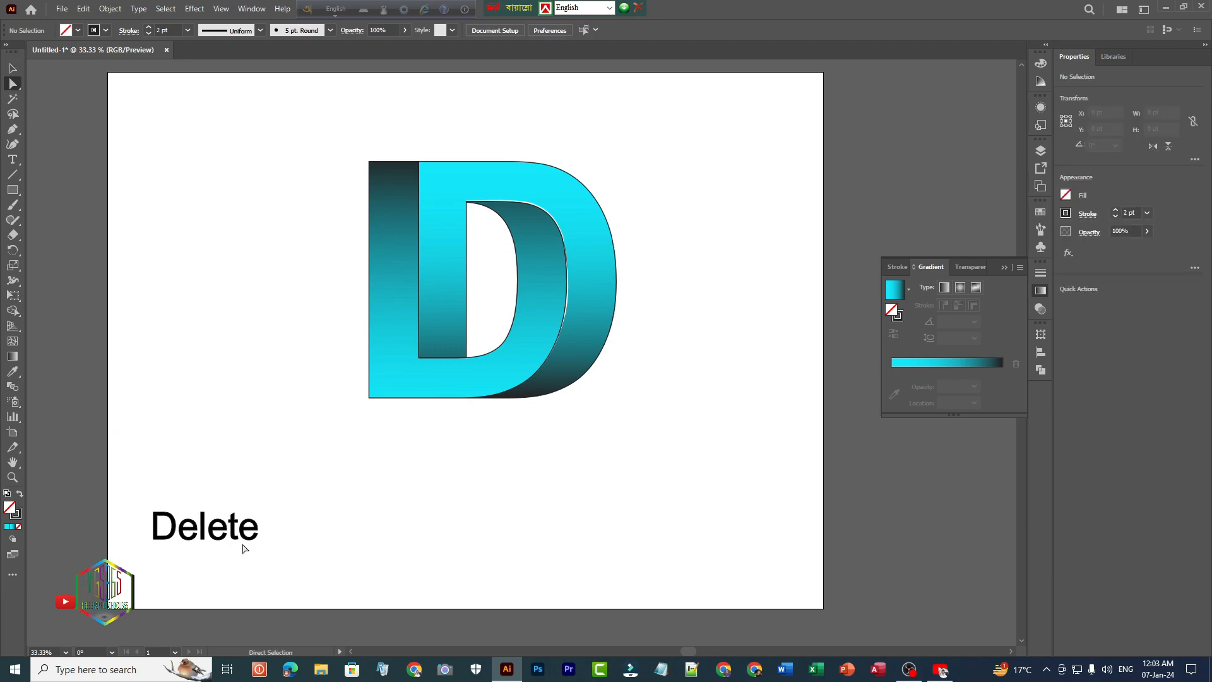
# Step: Try to remove the stroke from the whole logo, including the highlight curve
pyautogui.click(11, 67)
pyautogui.click(515, 199)
pyautogui.moveTo(319, 134); pyautogui.dragTo(640, 411)
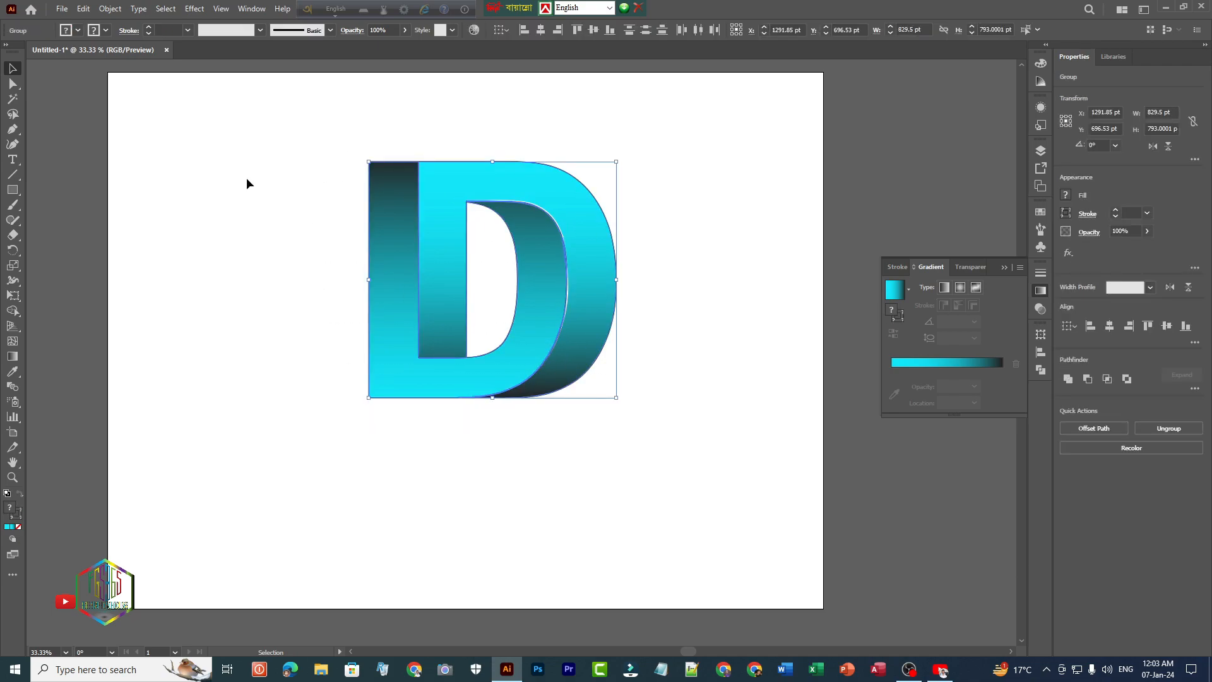
pyautogui.click(106, 30)
pyautogui.click(10, 55)
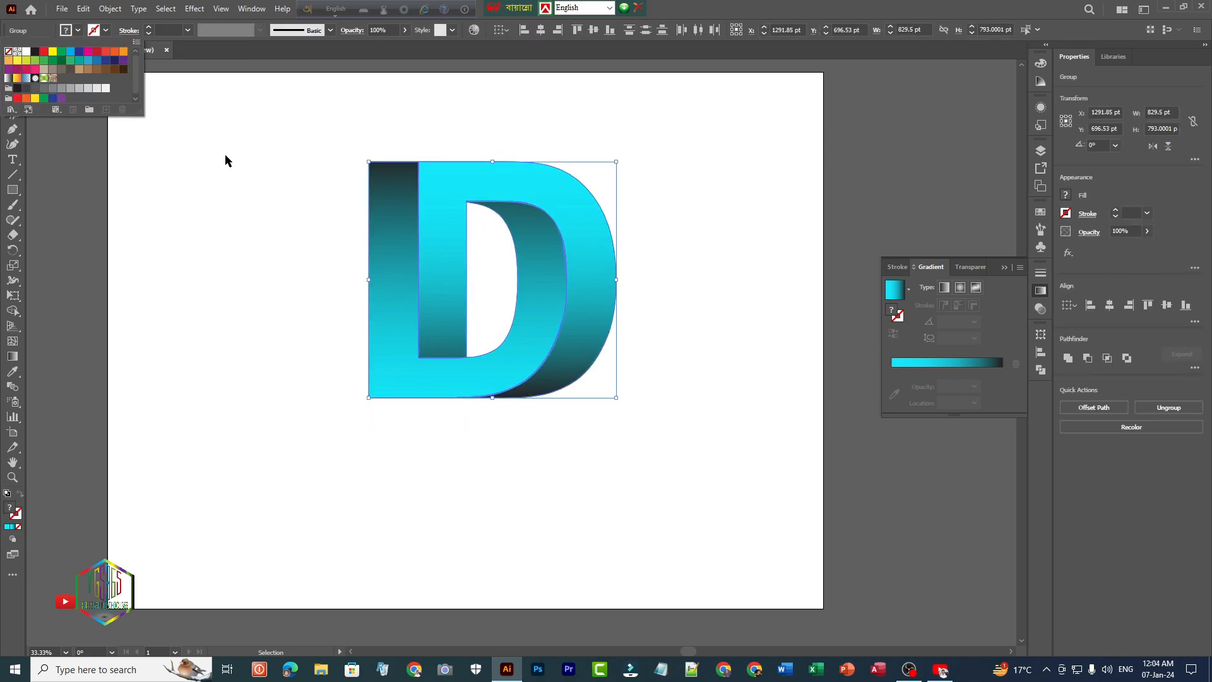
pyautogui.click(239, 150)
# Step: Restore the removed strokes and move the white highlight curve off the artboard to the right
pyautogui.moveTo(564, 258)
pyautogui.mouseDown()
pyautogui.moveTo(553, 259)
pyautogui.moveTo(564, 255)
pyautogui.mouseUp()
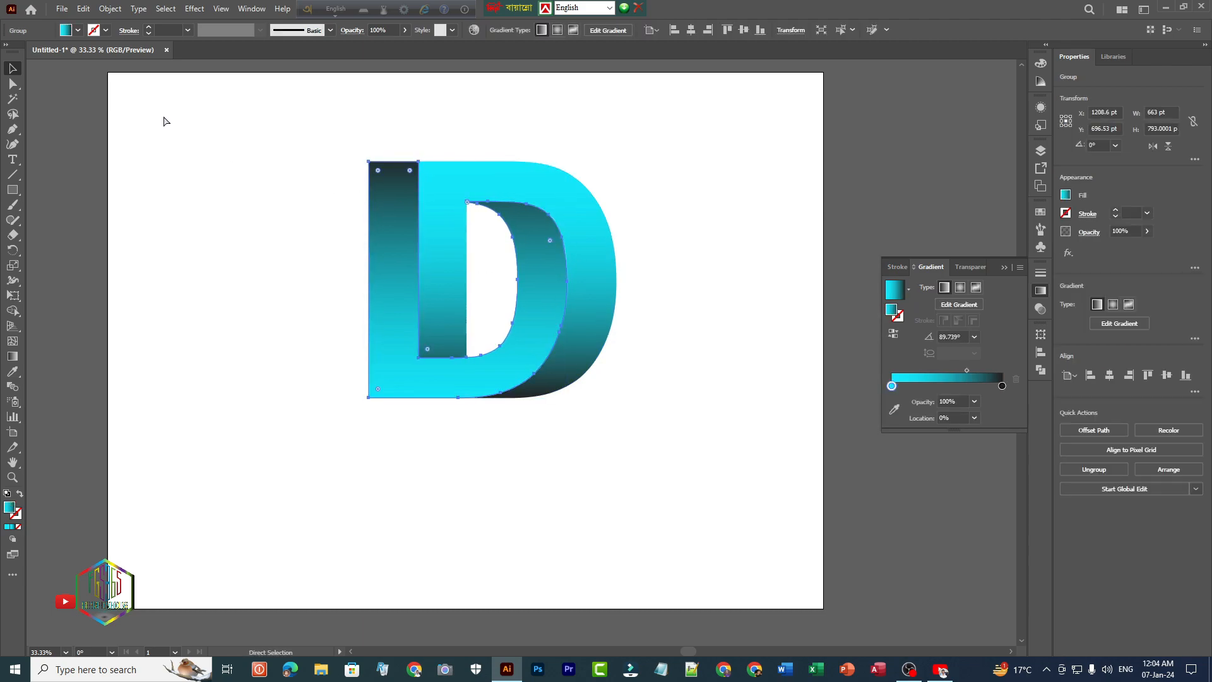
pyautogui.hotkey('ctrl', 'a')
pyautogui.hotkey('ctrl', 'g')
pyautogui.click(693, 211)
pyautogui.moveTo(558, 226)
pyautogui.mouseDown()
pyautogui.moveTo(700, 187)
pyautogui.moveTo(802, 222)
pyautogui.moveTo(877, 173)
pyautogui.mouseUp()
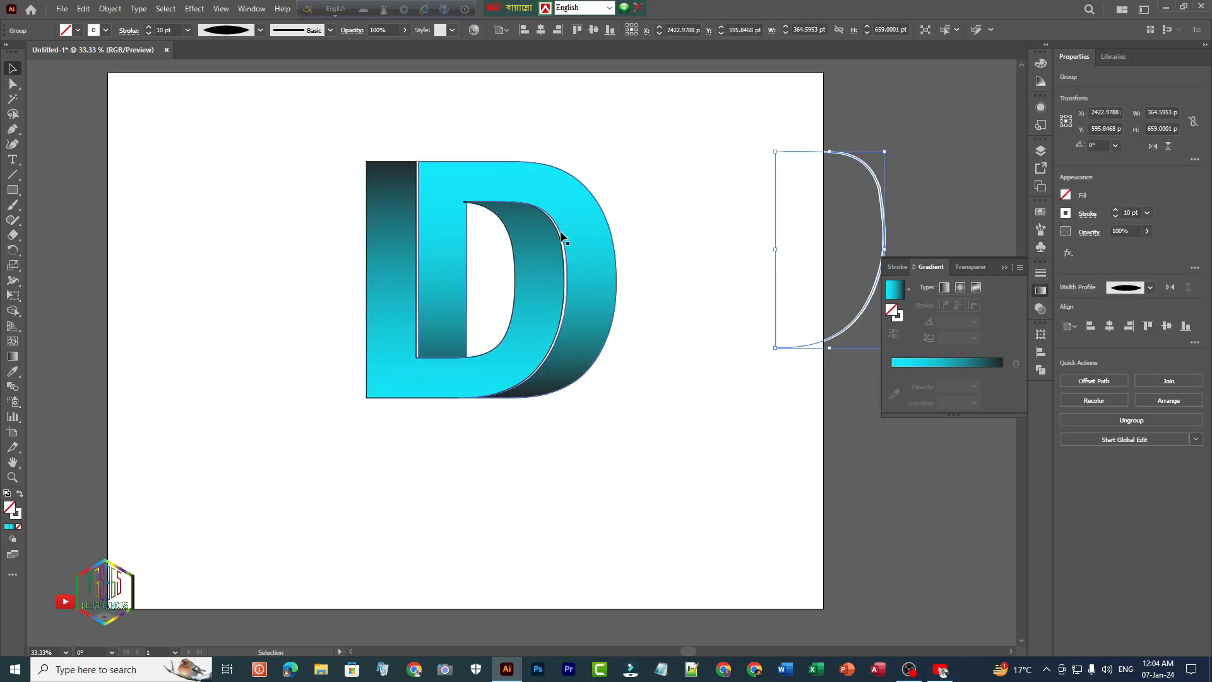
# Step: Nudge the left-hand D to the right until it fits against the right-hand D again
pyautogui.moveTo(527, 233); pyautogui.dragTo(524, 234)
pyautogui.press('Right')
pyautogui.press('Right')
pyautogui.press('Right')
pyautogui.press('Right')
pyautogui.press('Right')
pyautogui.press('Right')
pyautogui.press('Right')
# Step: Remove the black outline stroke from both D shapes
pyautogui.moveTo(272, 128); pyautogui.dragTo(600, 400)
pyautogui.click(106, 30)
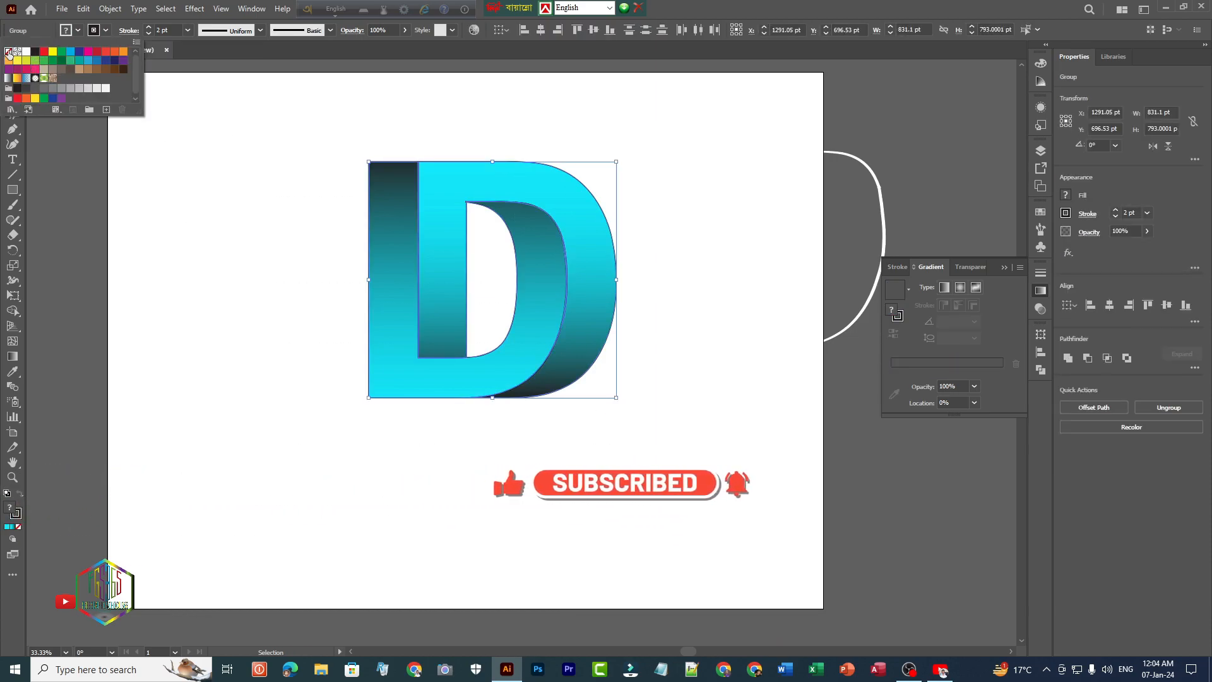
pyautogui.click(255, 161)
pyautogui.click(263, 173)
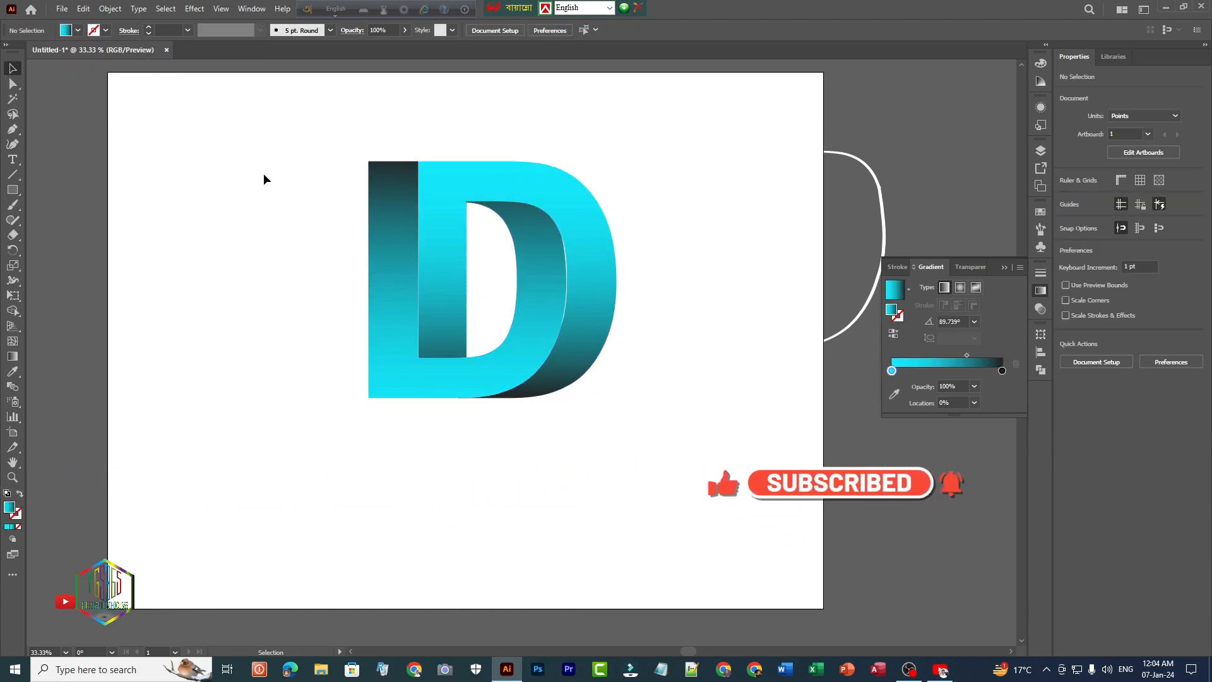
# Step: Nudge the left-hand D in small increments to close the thin white gap along its curve with the right-hand D
pyautogui.click(536, 316)
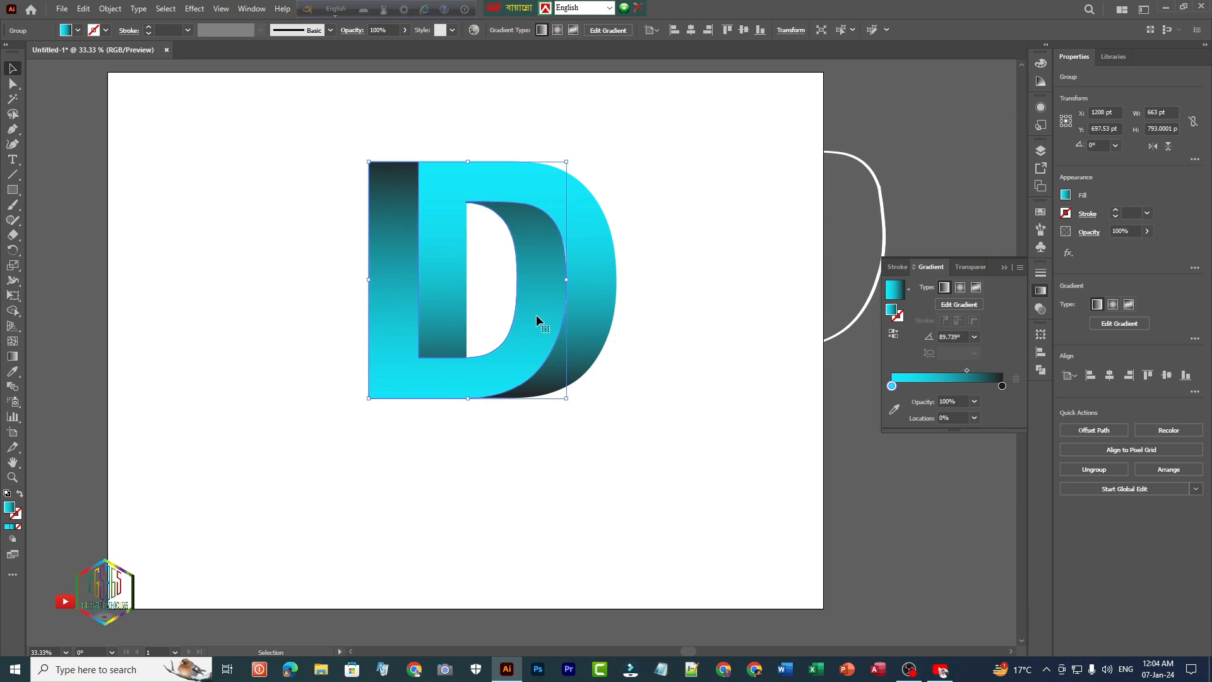
pyautogui.hotkey('ctrl', 'shift', 'a')
pyautogui.moveTo(520, 235); pyautogui.dragTo(520, 235)
pyautogui.scroll(3, 520, 235)
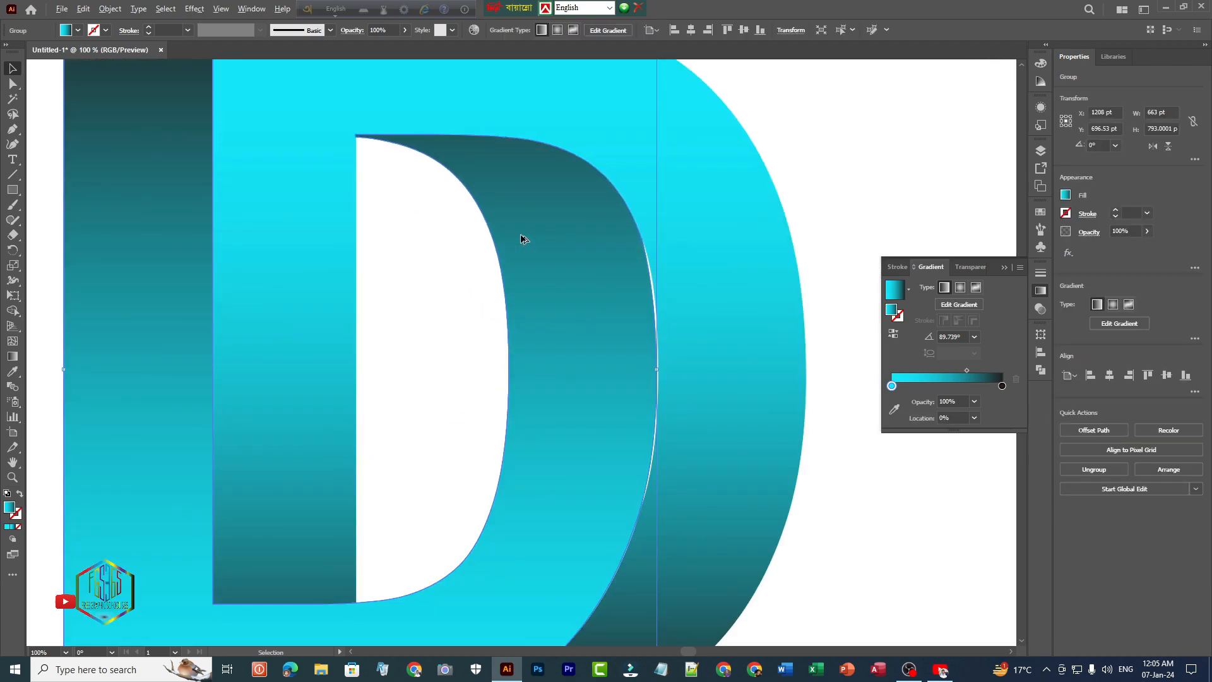
pyautogui.scroll(3, 521, 238)
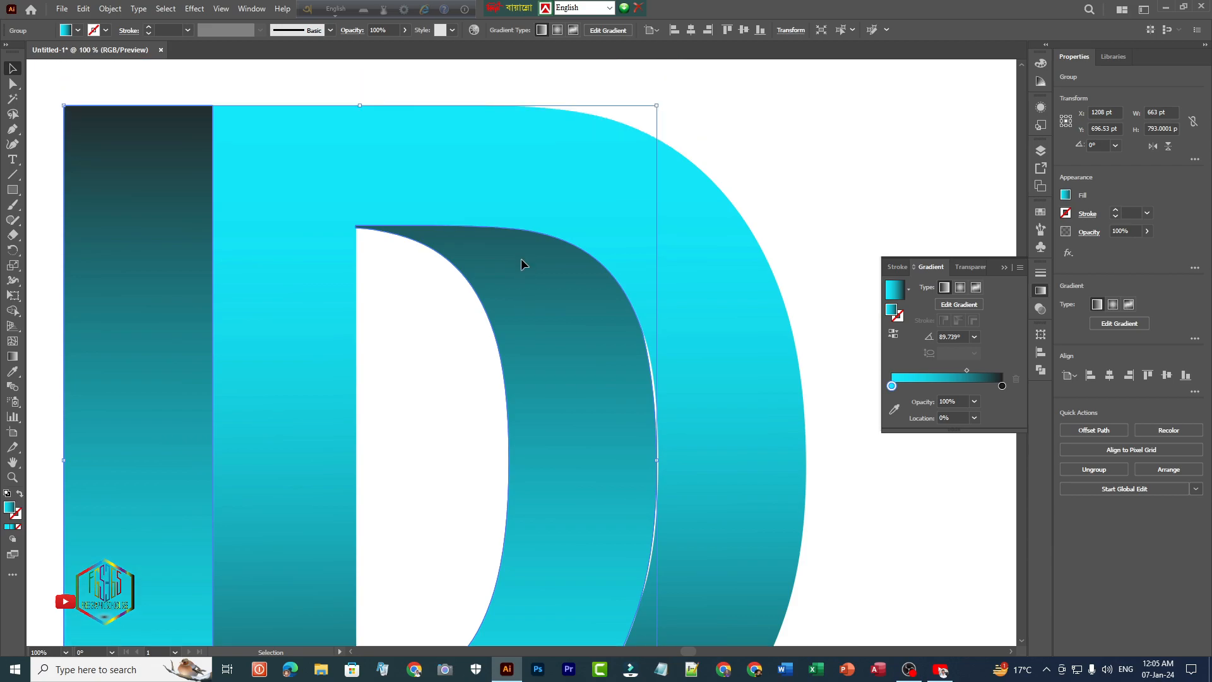
pyautogui.moveTo(523, 260); pyautogui.dragTo(523, 259)
pyautogui.press('Left')
pyautogui.press('Left')
pyautogui.press('Left')
pyautogui.press('Right')
pyautogui.press('Down')
pyautogui.press('Left')
pyautogui.hotkey('ctrl', '-')
pyautogui.hotkey('ctrl', '-')
pyautogui.hotkey('ctrl', '-')
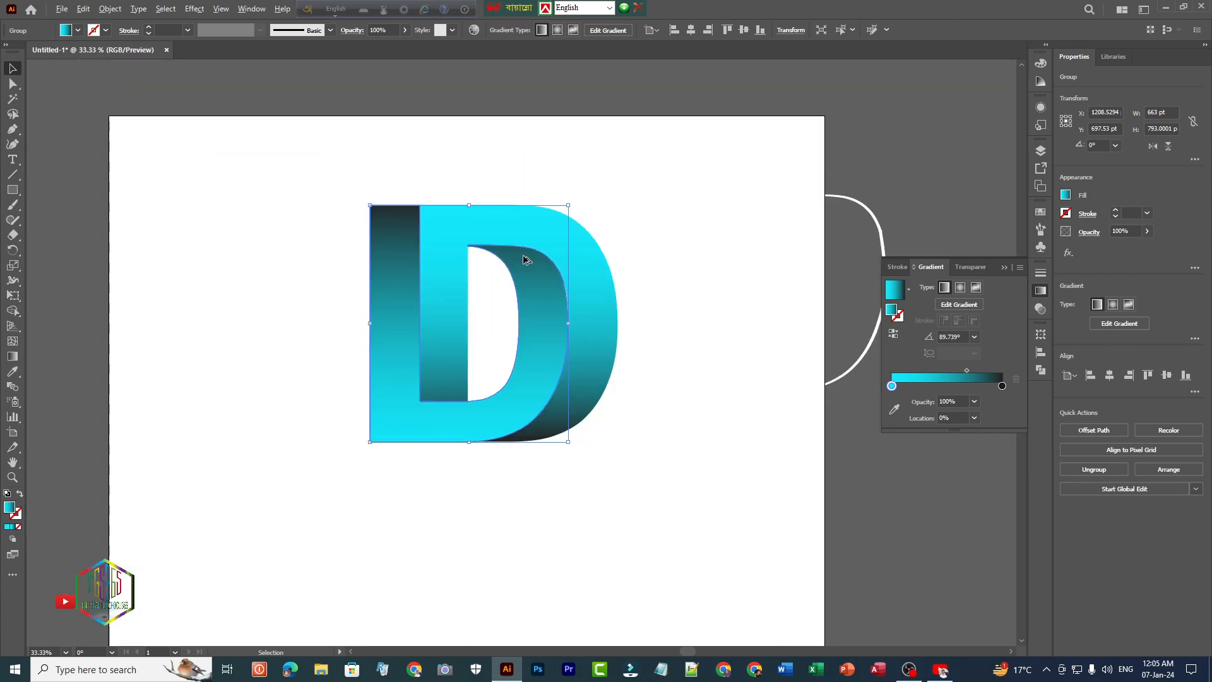
# Step: Move the white highlight curve back onto the curved seam between the two D shapes and bring it to the front
pyautogui.moveTo(869, 203); pyautogui.dragTo(558, 254)
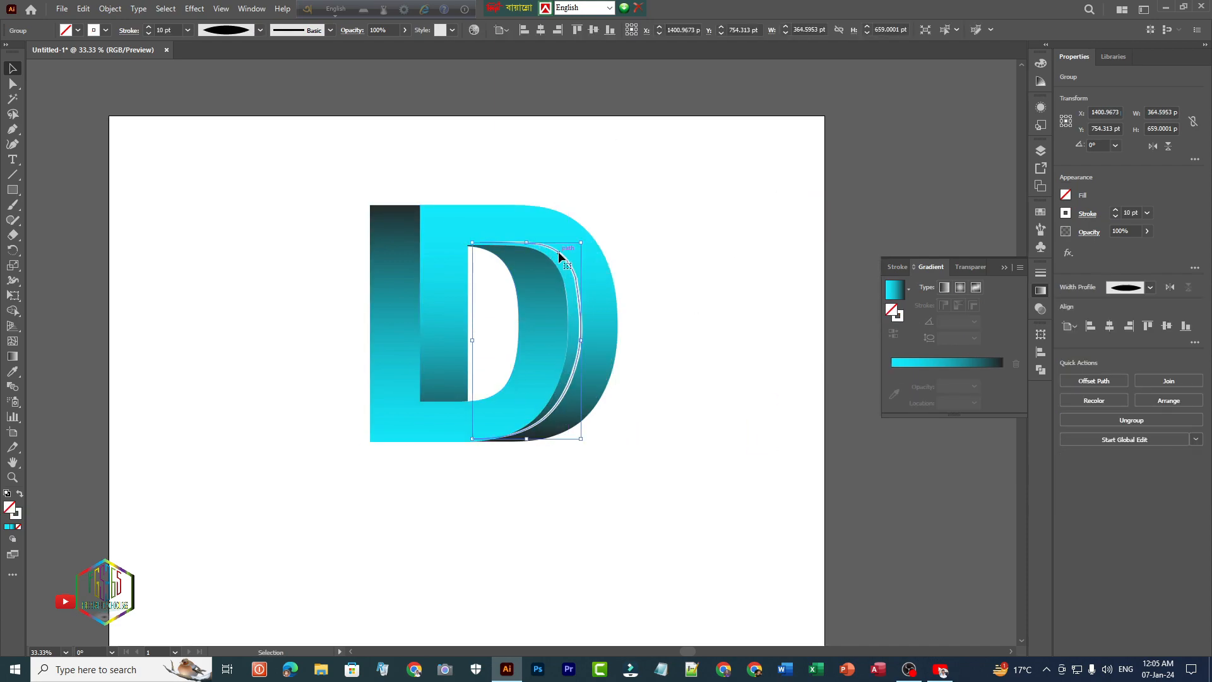
pyautogui.rightClick(560, 254)
pyautogui.moveTo(656, 468)
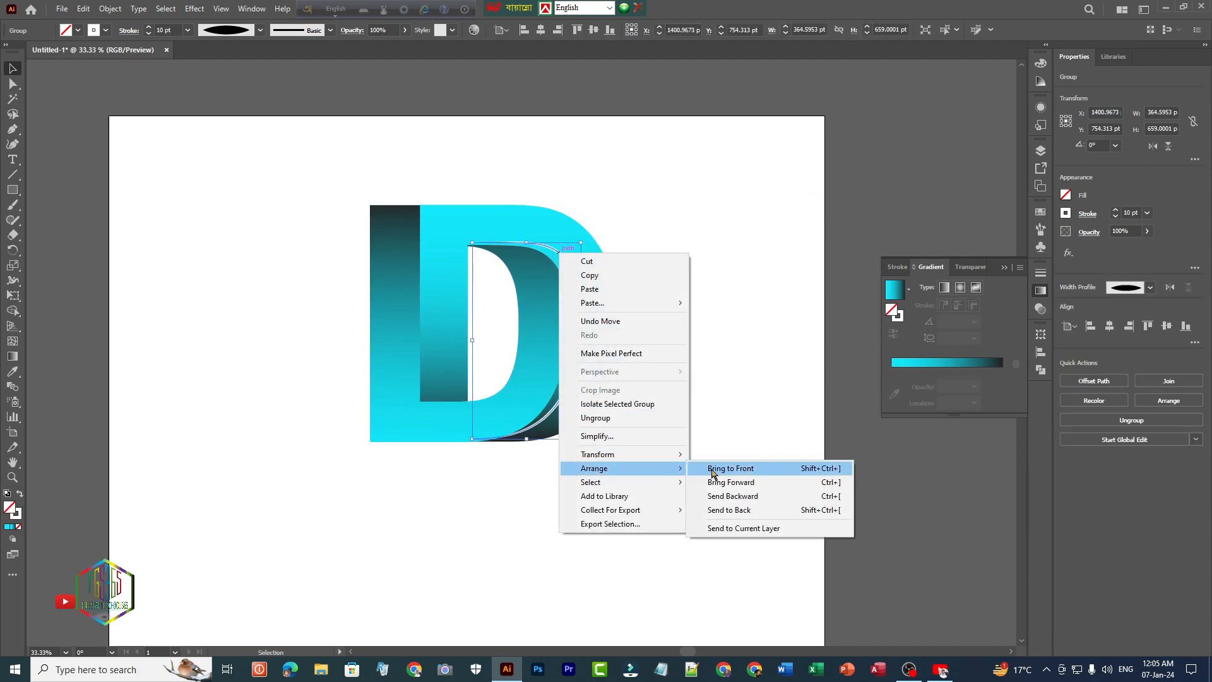
pyautogui.click(712, 471)
pyautogui.moveTo(580, 329); pyautogui.dragTo(567, 331)
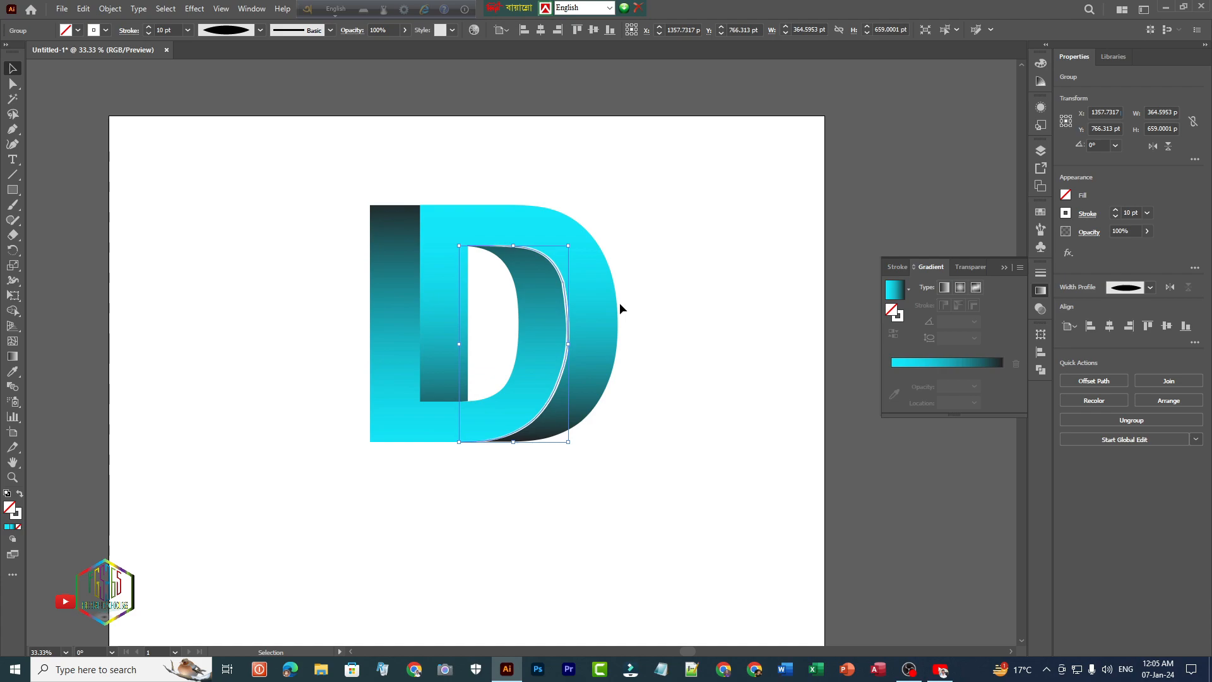
# Step: Reselect the white highlight curve and nudge it 2 pt left and 1 pt up along the seam
pyautogui.click(288, 255)
pyautogui.click(548, 264)
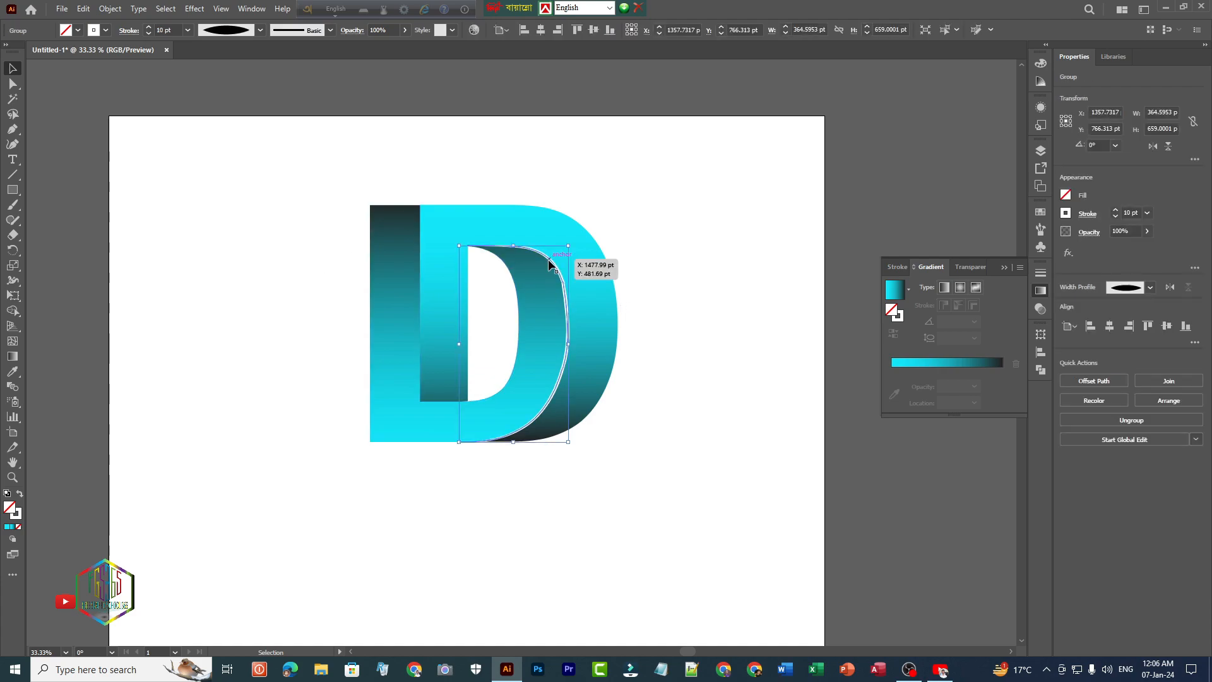
pyautogui.press('Left')
pyautogui.press('Left')
pyautogui.press('Up')
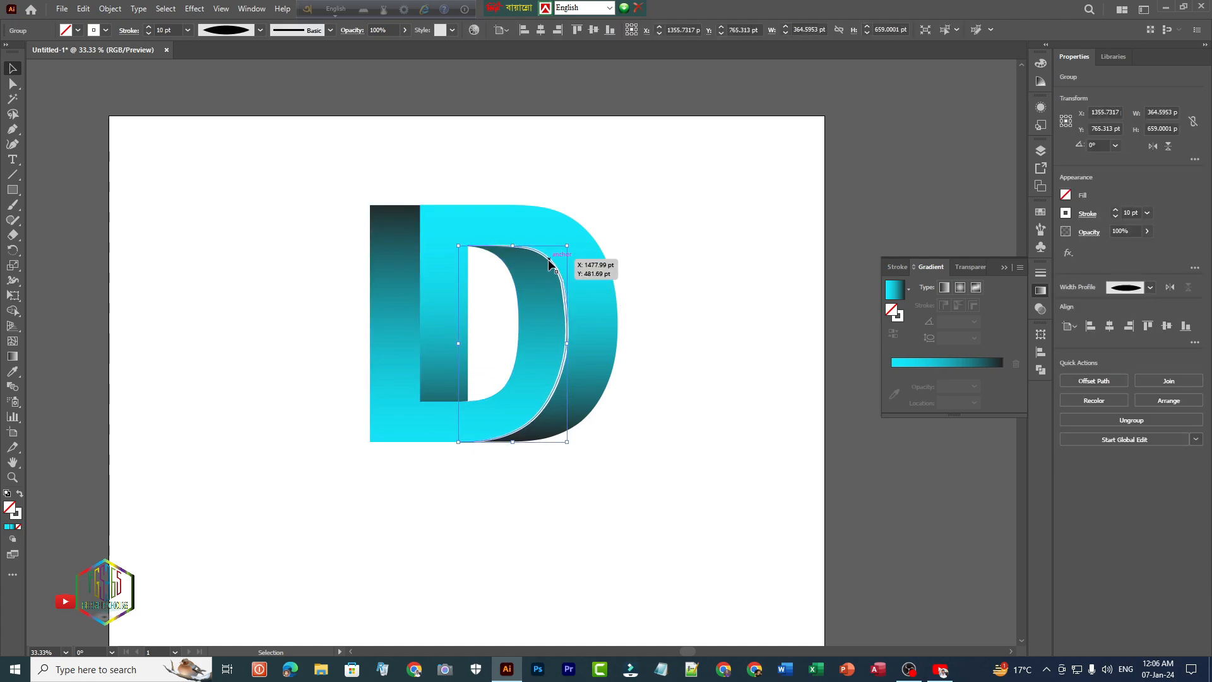
# Step: Reduce the highlight curve's stroke weight to 2 pt and shift it 1 pt left against the left-hand D's edge
pyautogui.click(149, 34)
pyautogui.click(149, 35)
pyautogui.click(149, 34)
pyautogui.click(213, 191)
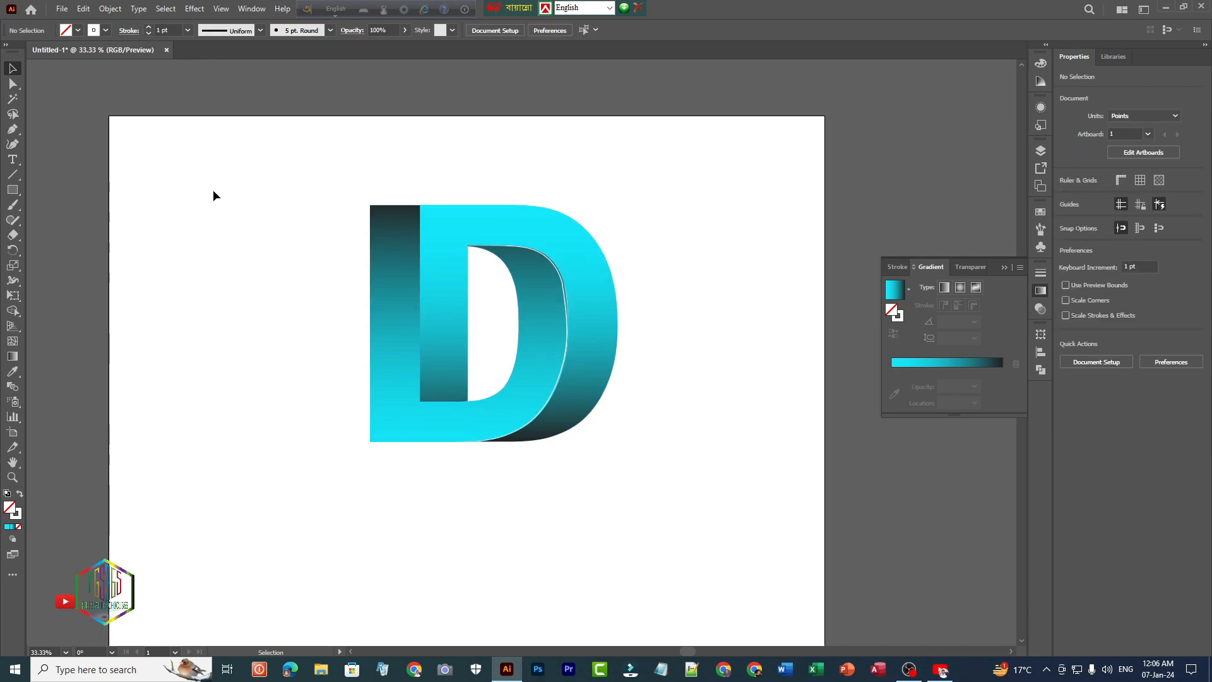
pyautogui.moveTo(567, 311); pyautogui.dragTo(566, 310)
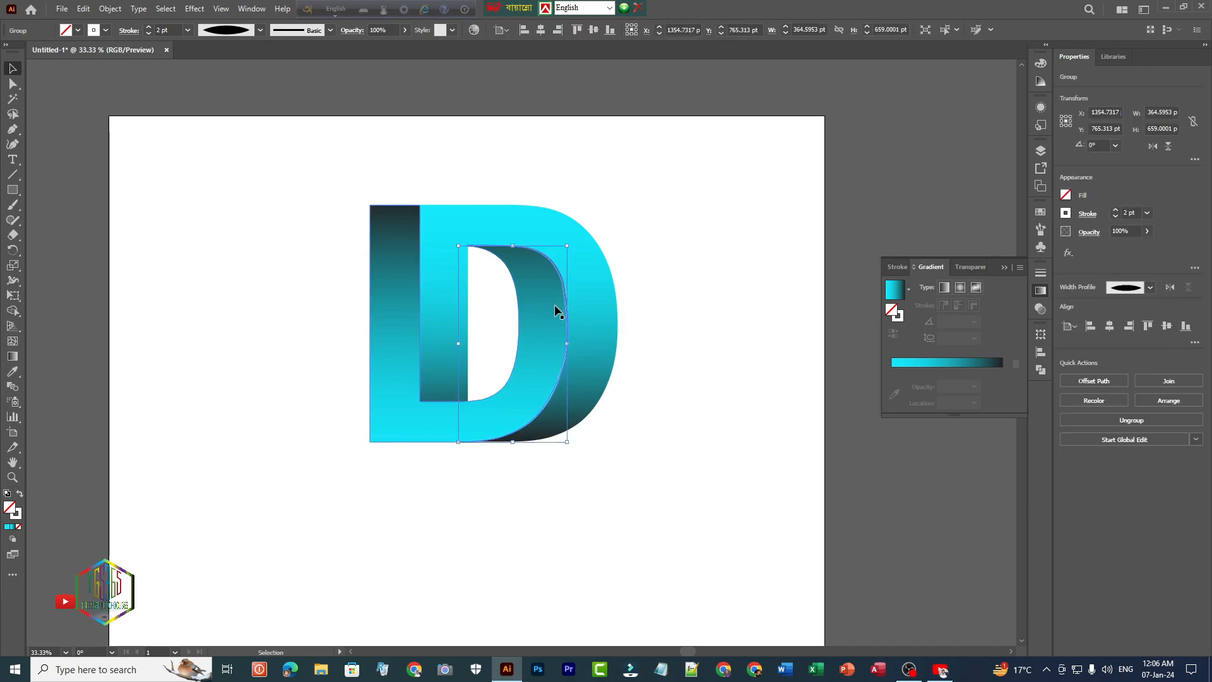
pyautogui.click(563, 304)
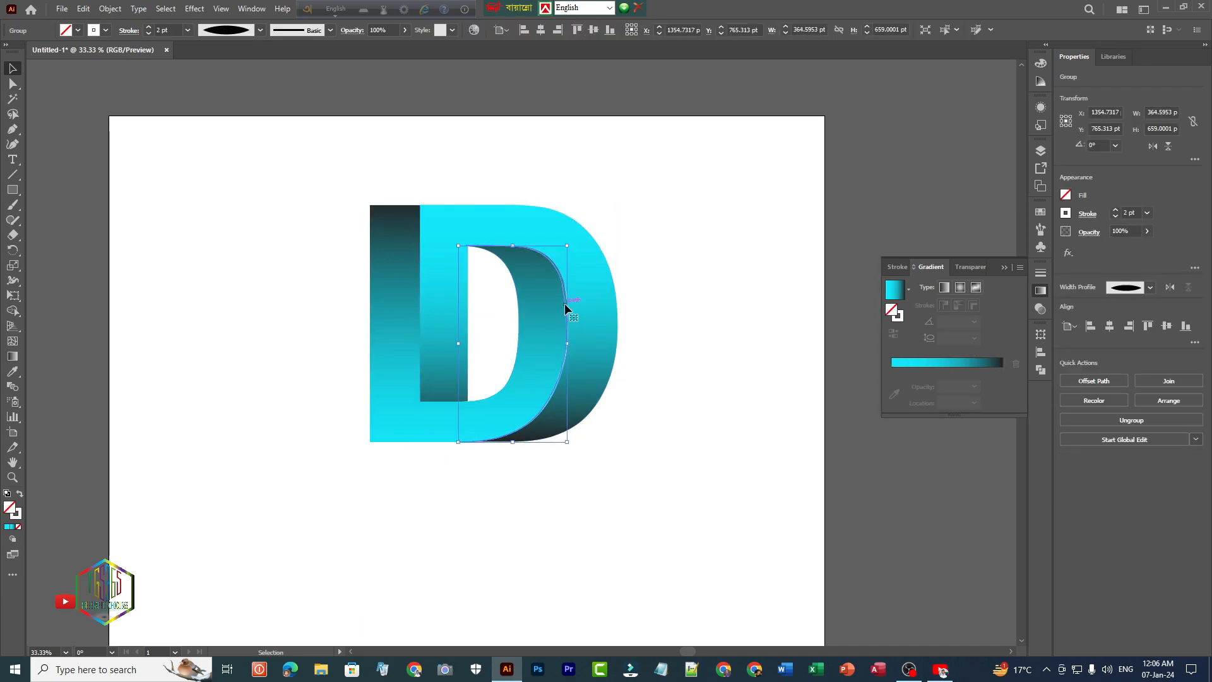
pyautogui.click(654, 281)
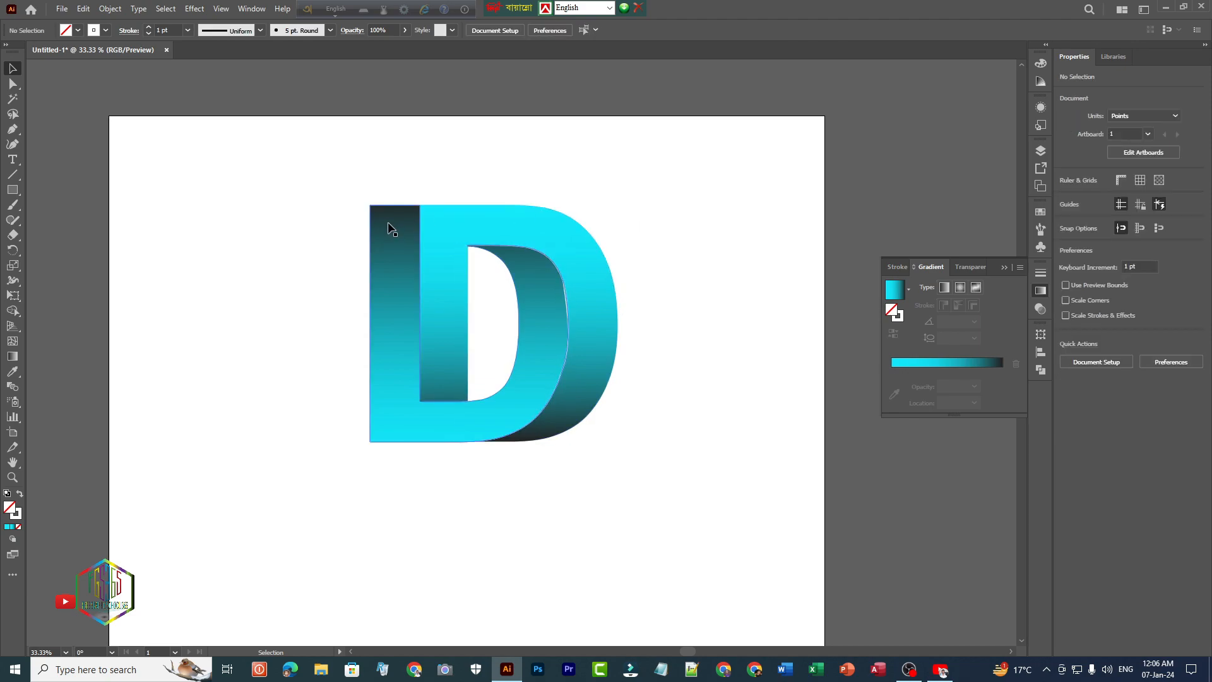
# Step: Copy the left-hand D, paste it in front, and move one copy to the empty area left of the logo
pyautogui.click(400, 260)
pyautogui.click(84, 9)
pyautogui.click(101, 69)
pyautogui.click(84, 9)
pyautogui.click(120, 97)
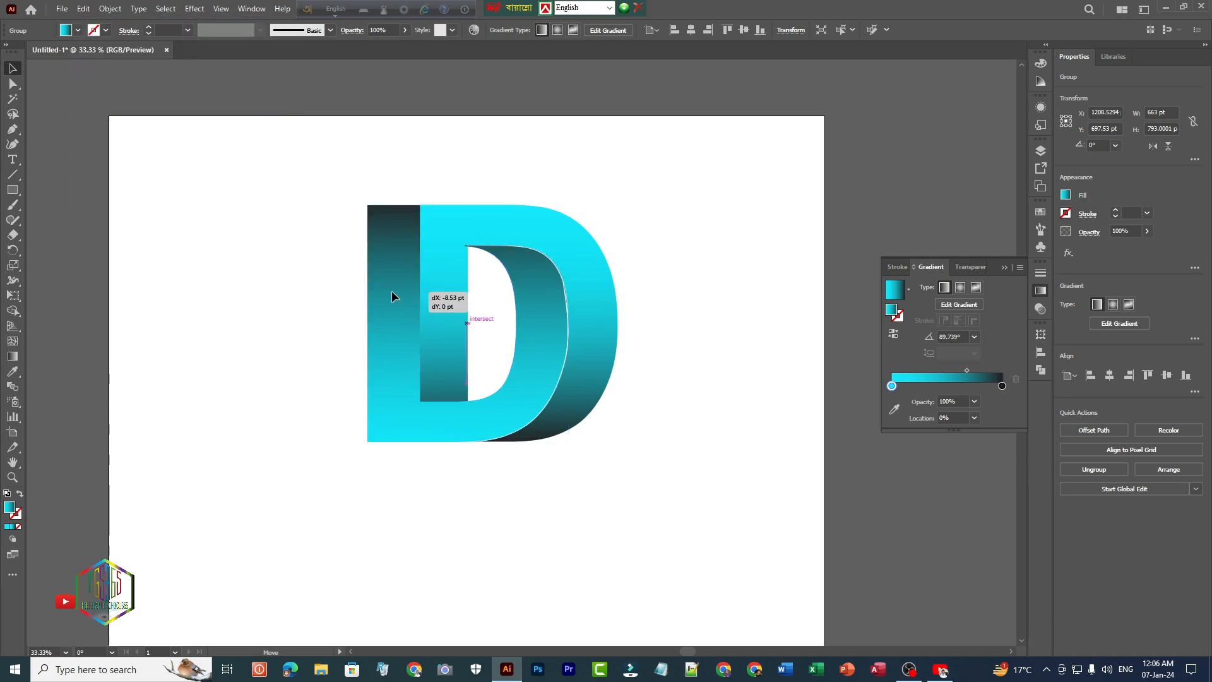
pyautogui.moveTo(406, 292); pyautogui.dragTo(178, 267)
# Step: Remove the separate D's fill and delete its anchor points, keeping only the inner vertical line of the stem
pyautogui.click(78, 30)
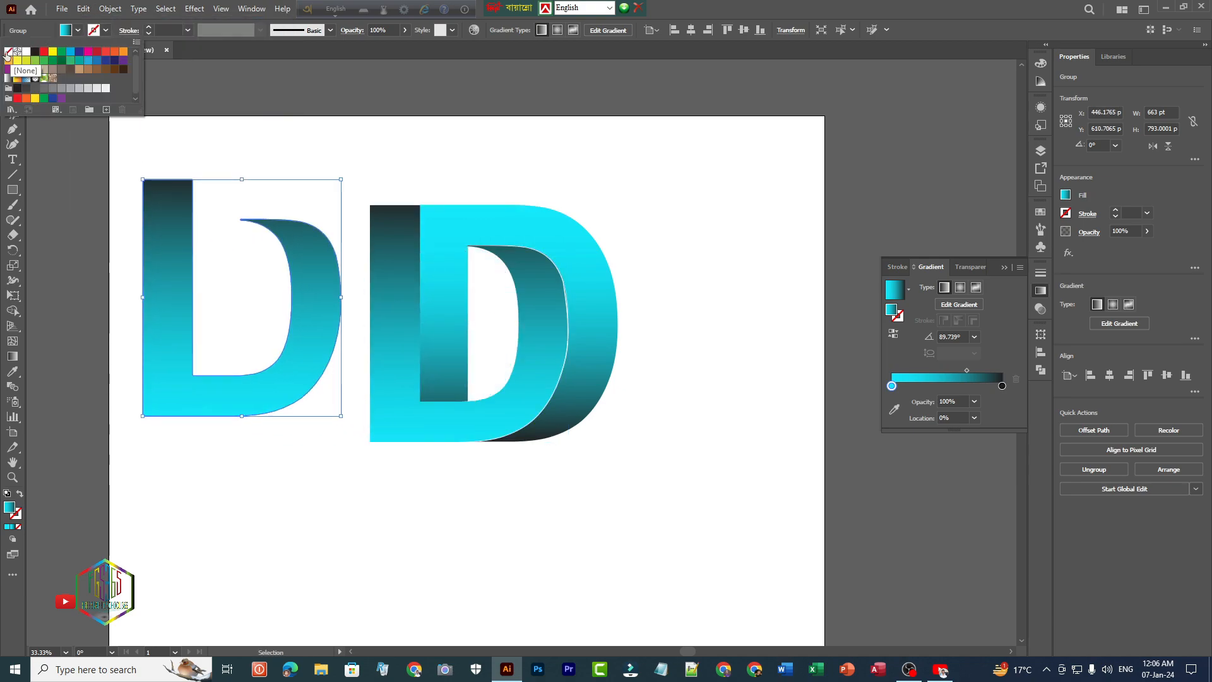
pyautogui.click(8, 51)
pyautogui.click(131, 170)
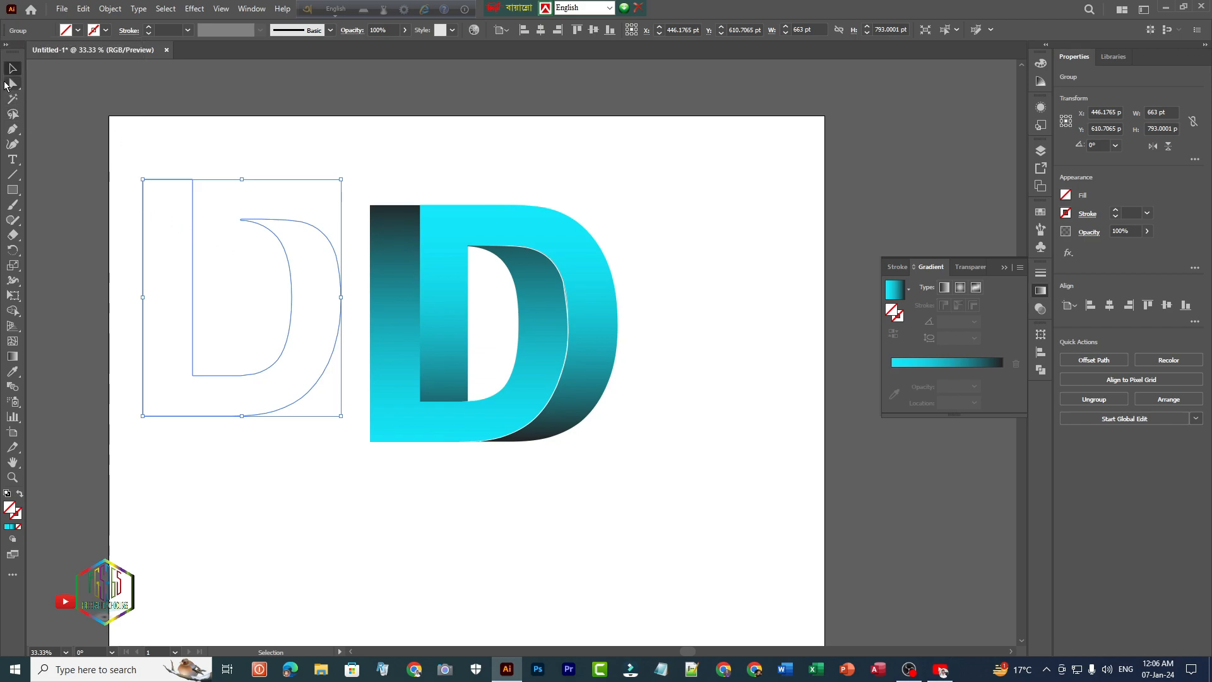
pyautogui.click(10, 84)
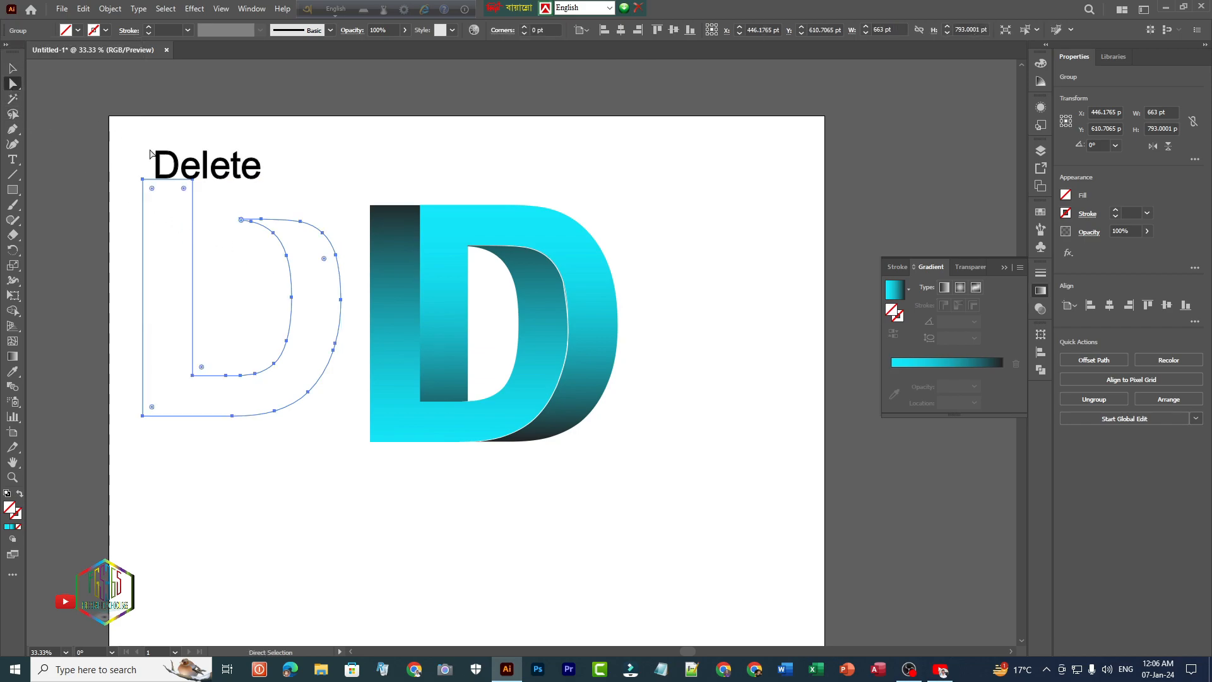
pyautogui.moveTo(149, 206); pyautogui.dragTo(174, 431)
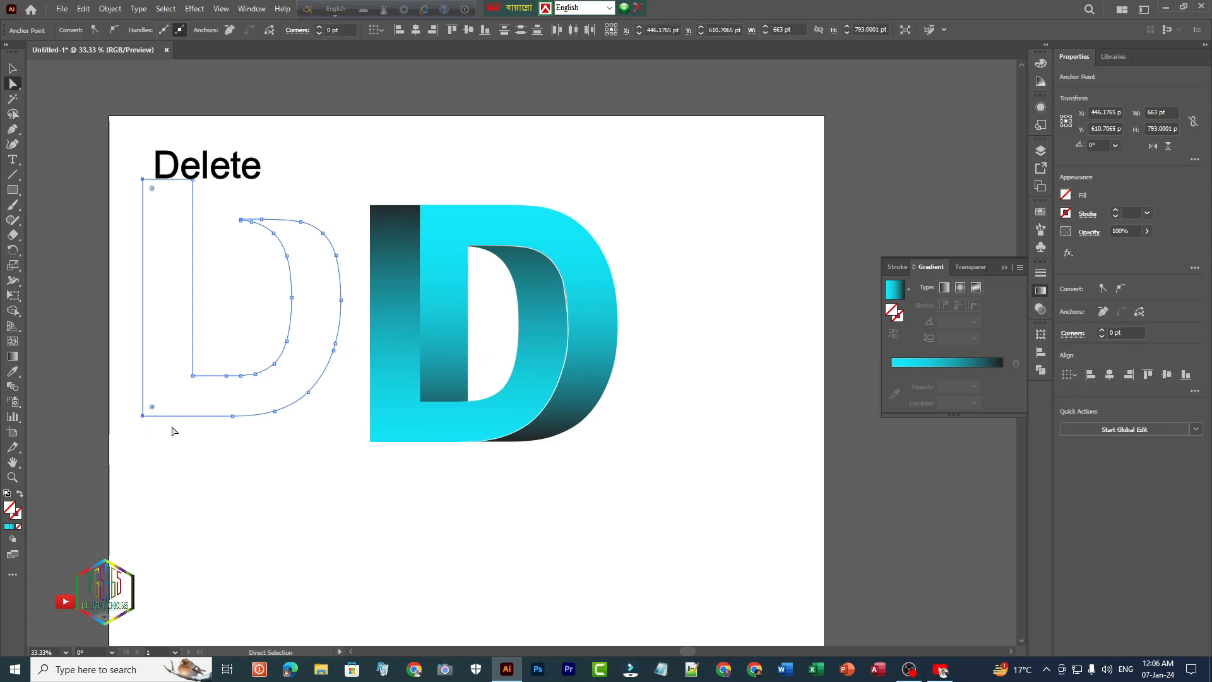
pyautogui.press('Delete')
pyautogui.moveTo(211, 207); pyautogui.dragTo(344, 431)
pyautogui.press('Delete')
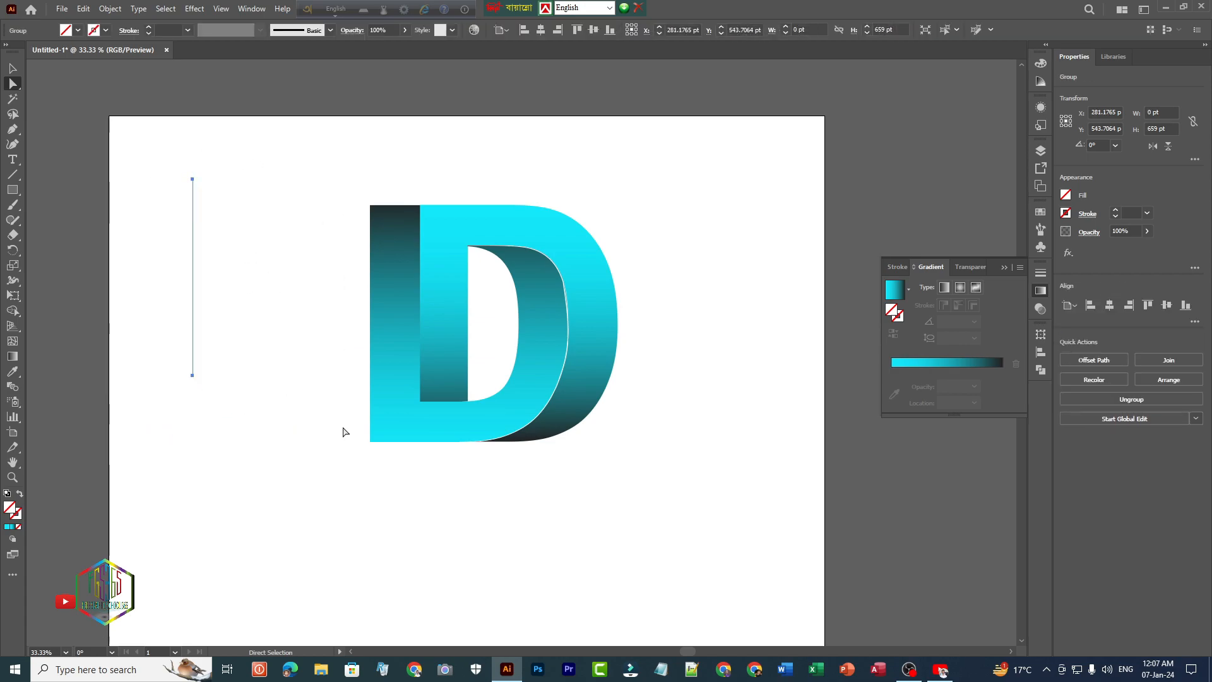
# Step: Give the remaining vertical line a white 6 pt stroke
pyautogui.click(13, 69)
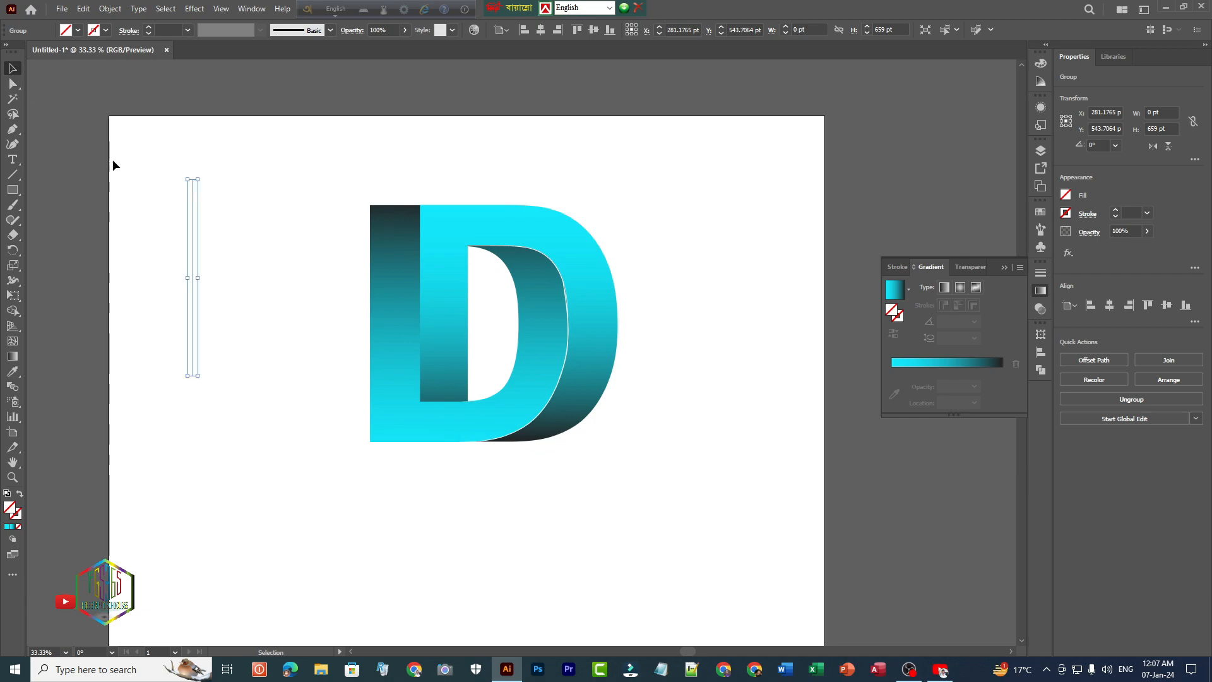
pyautogui.moveTo(207, 239); pyautogui.dragTo(250, 367)
pyautogui.click(148, 28)
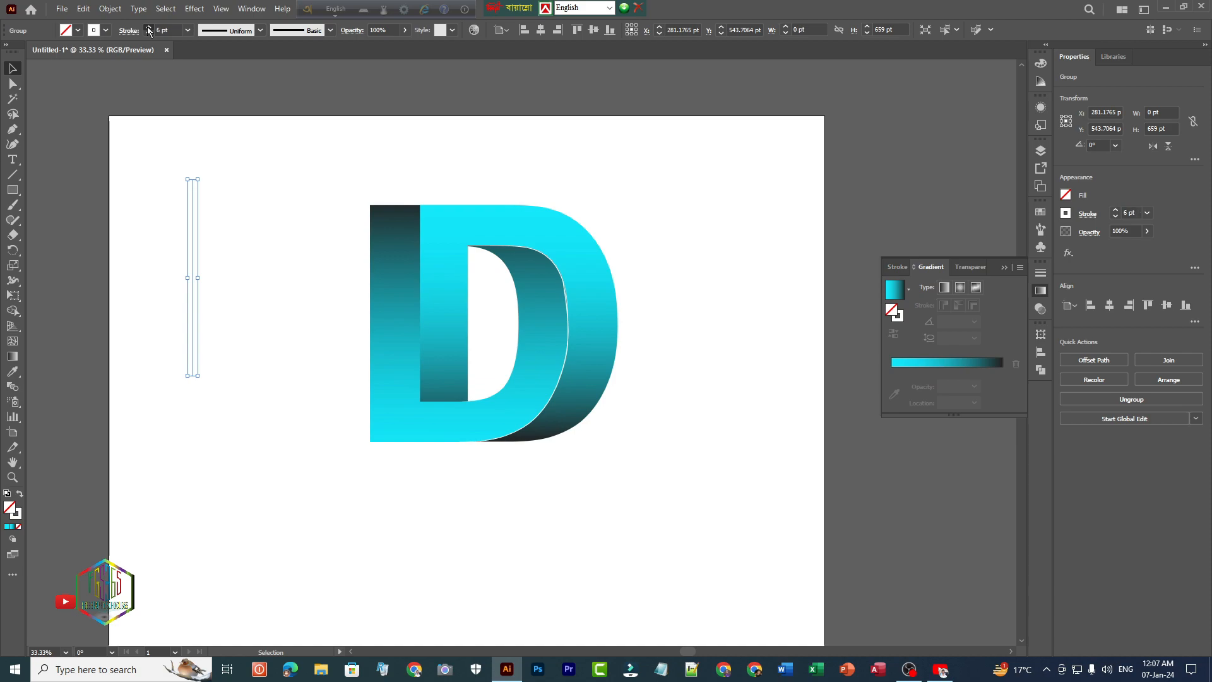
# Step: Apply the tapered width profile to the white line and place it on the vertical seam between the two D stems
pyautogui.moveTo(194, 283); pyautogui.dragTo(393, 329)
pyautogui.click(260, 31)
pyautogui.click(237, 74)
pyautogui.moveTo(392, 325); pyautogui.dragTo(419, 318)
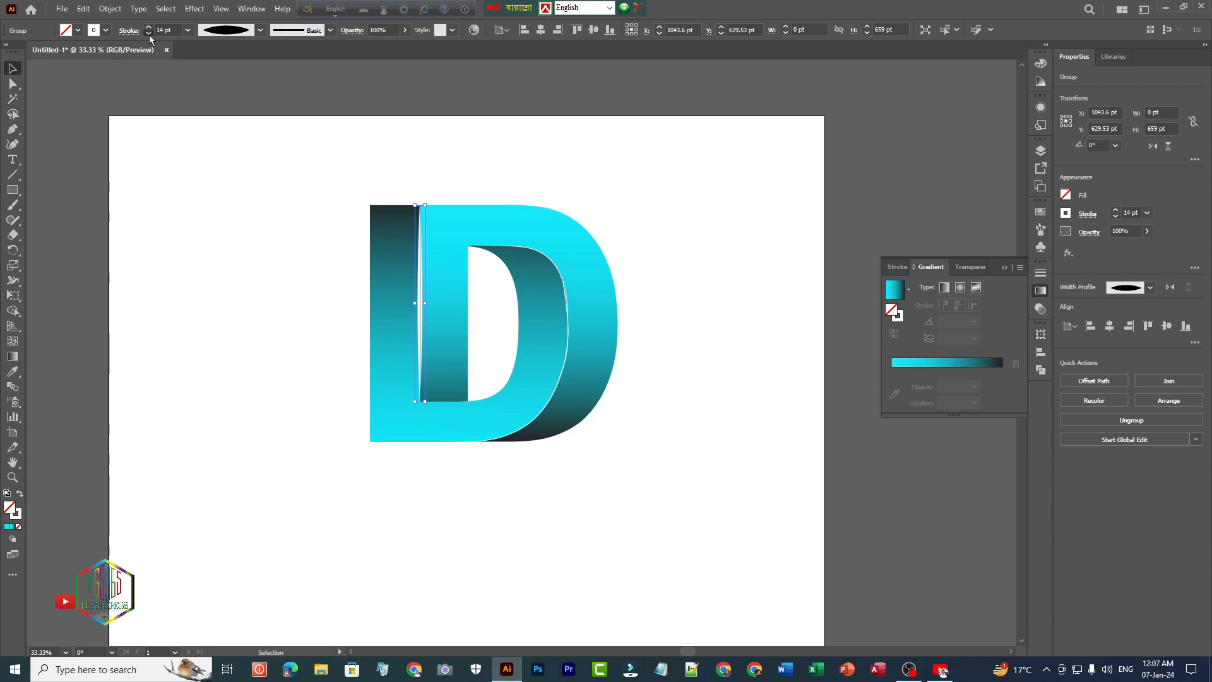
pyautogui.click(205, 184)
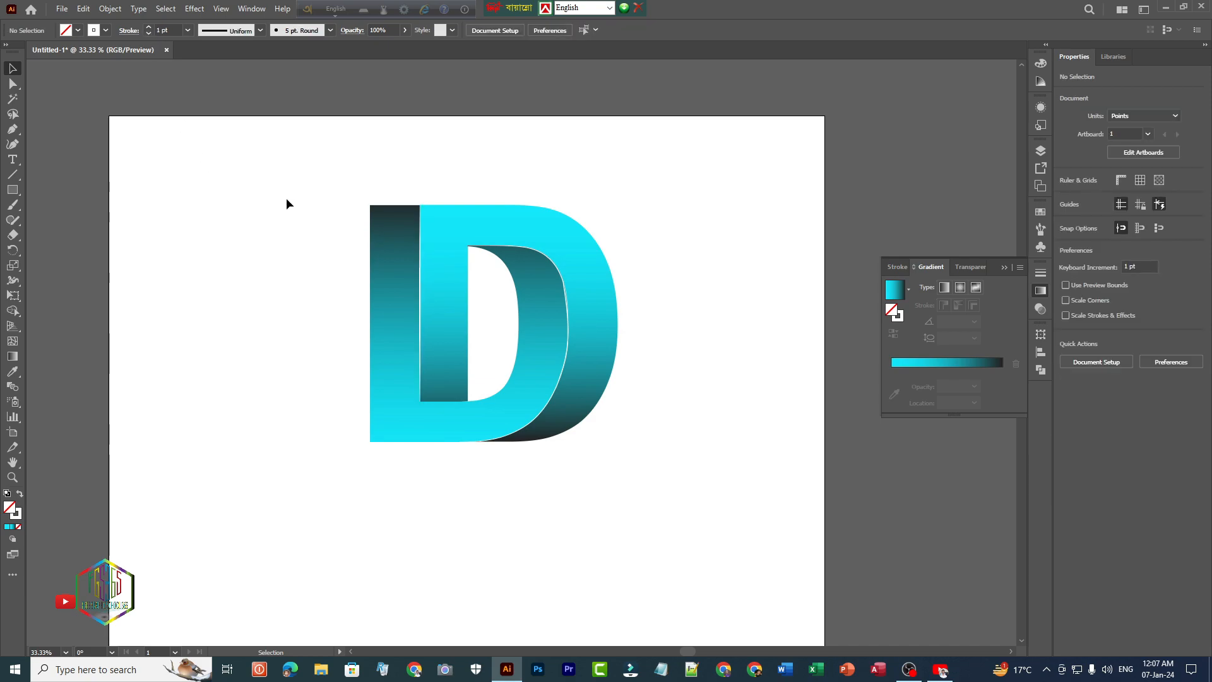
# Step: Copy the right-hand D, paste it in front, and move the copy to the upper right of the logo
pyautogui.click(471, 225)
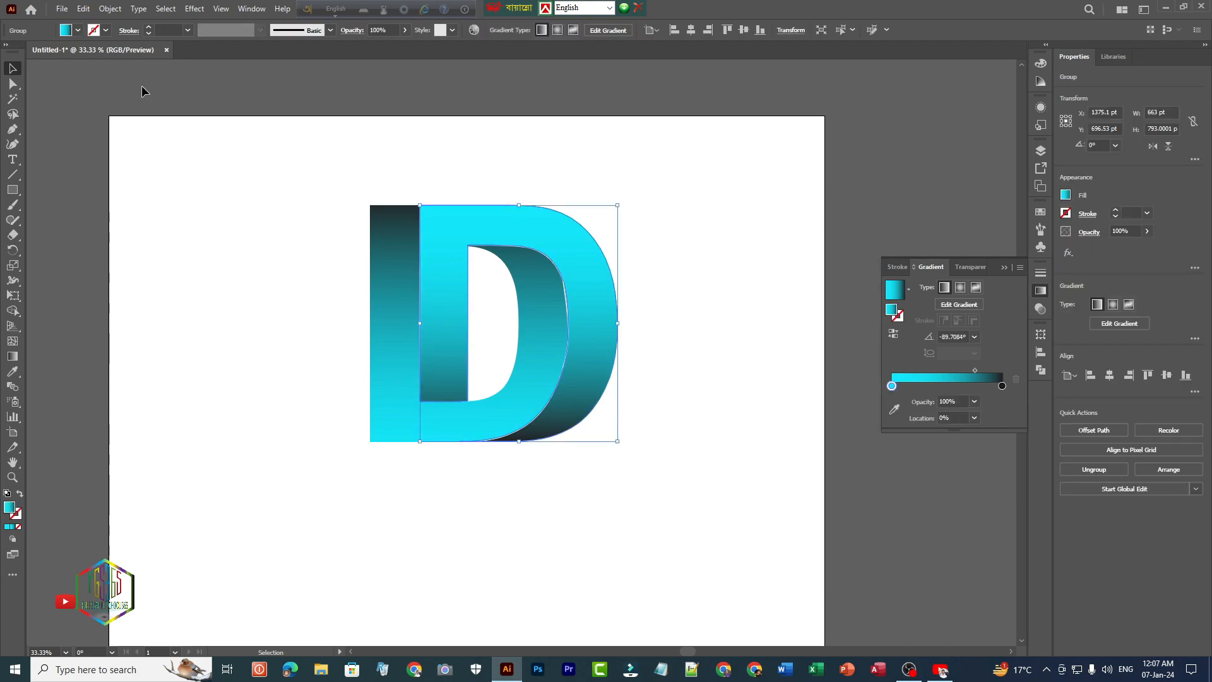
pyautogui.click(84, 9)
pyautogui.click(104, 69)
pyautogui.click(84, 8)
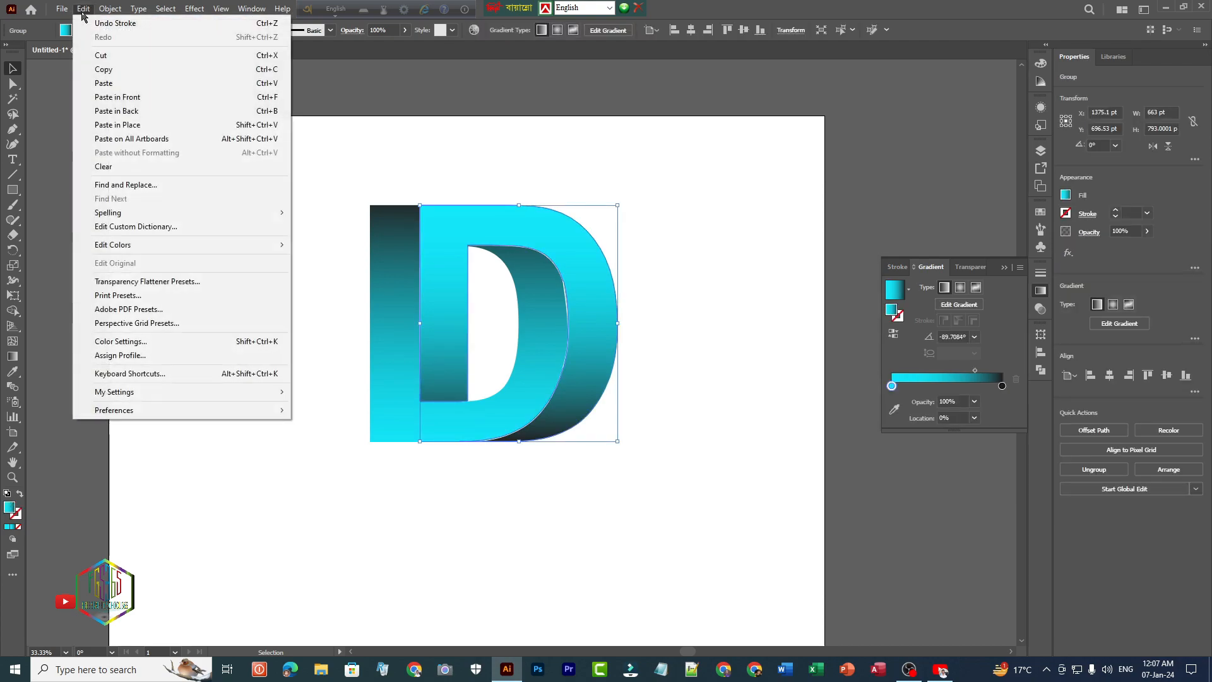
pyautogui.click(101, 97)
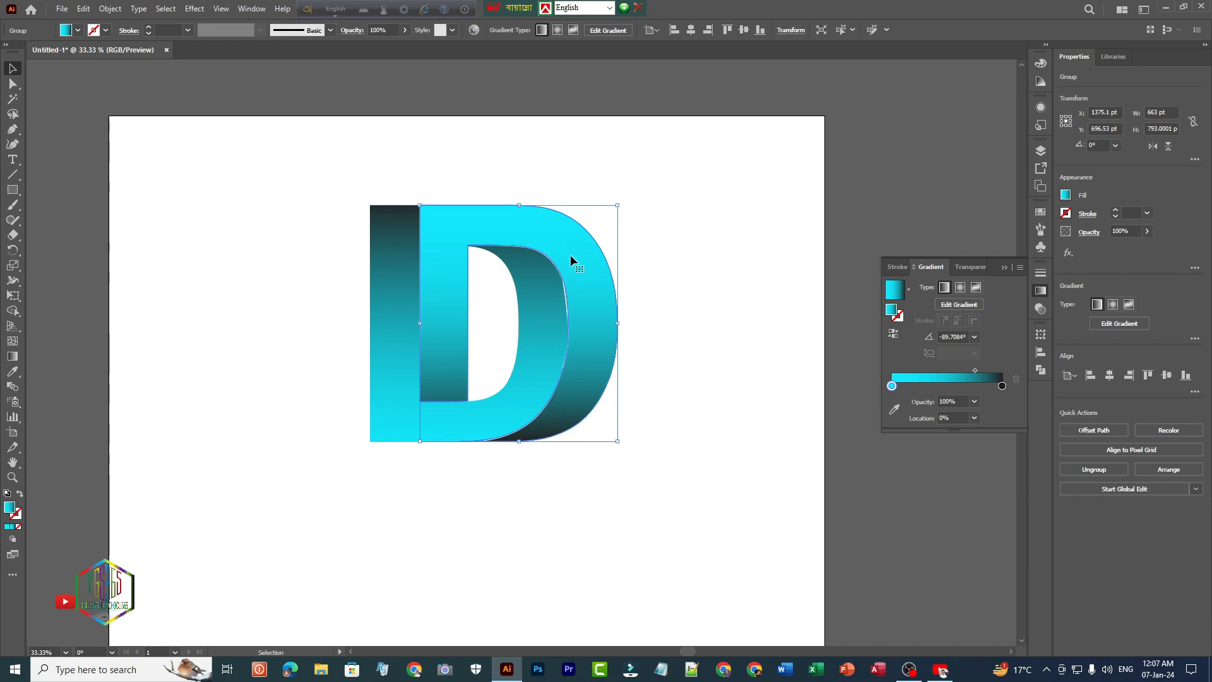
pyautogui.moveTo(570, 257); pyautogui.dragTo(710, 206)
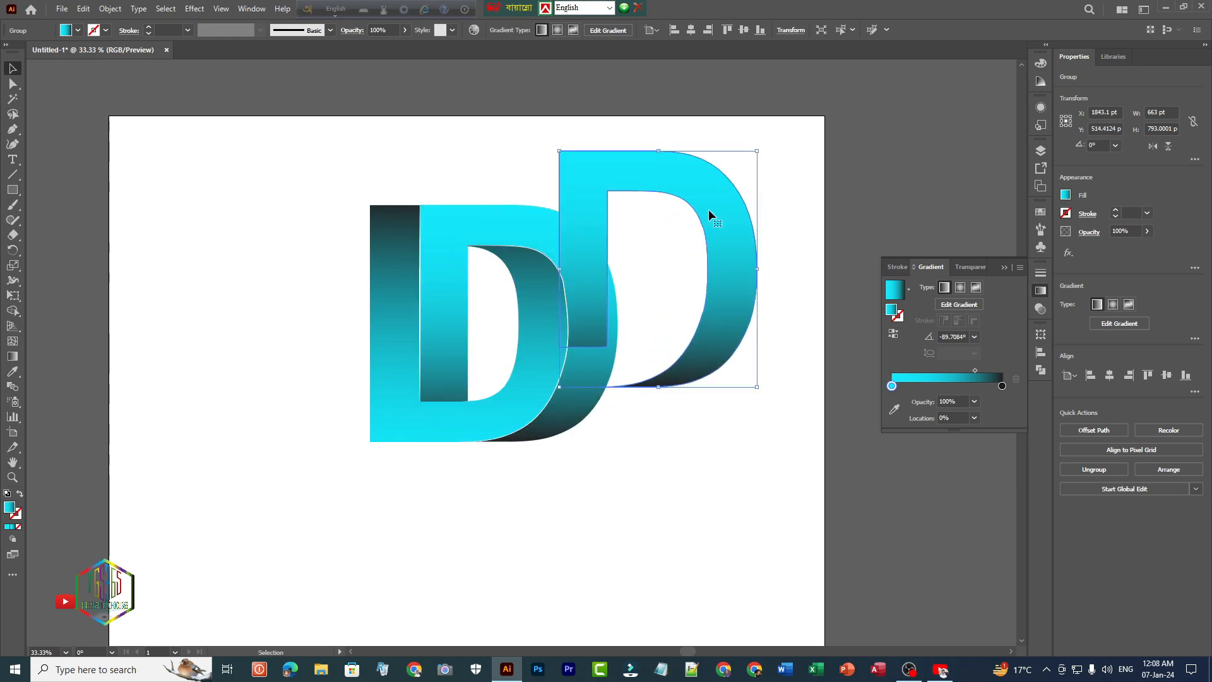
# Step: Fill the moved D copy with a white-to-black gradient and shift the gradient's midpoint down toward the black end
pyautogui.click(907, 291)
pyautogui.click(853, 315)
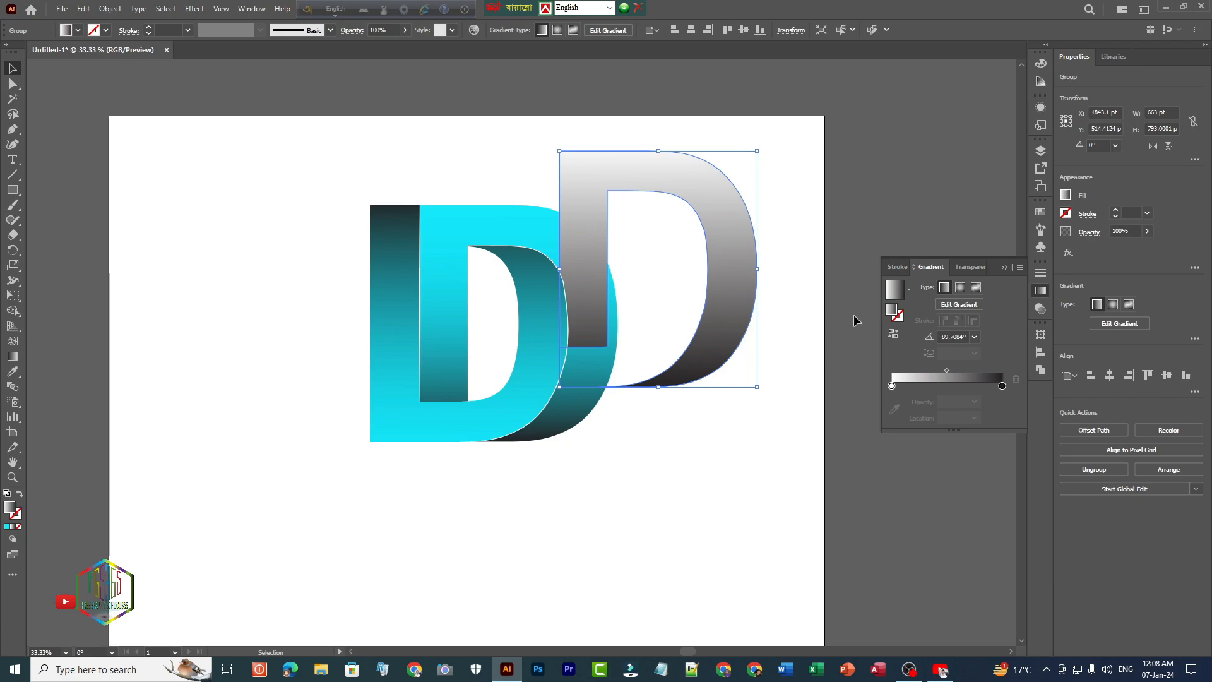
pyautogui.click(13, 357)
pyautogui.moveTo(661, 269); pyautogui.dragTo(661, 293)
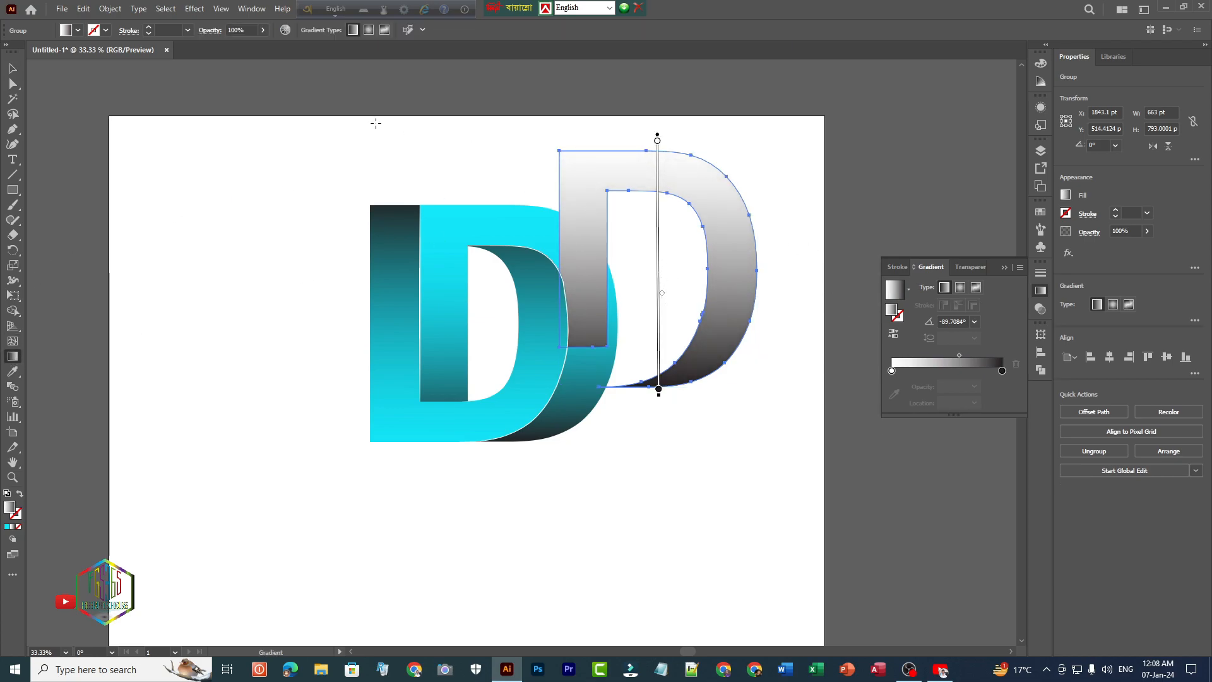
# Step: Apply the Grain texture effect to the grayscale D copy with intensity 45, contrast 54 and Regular grain type
pyautogui.click(194, 9)
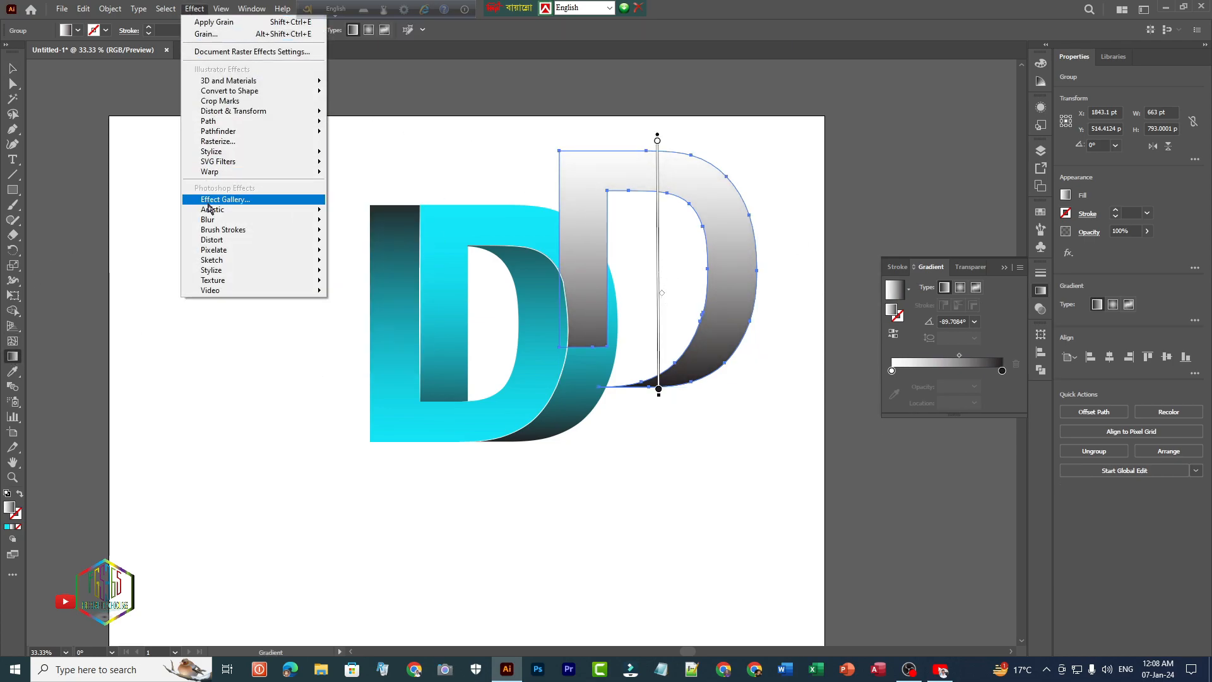
pyautogui.moveTo(211, 280)
pyautogui.click(353, 292)
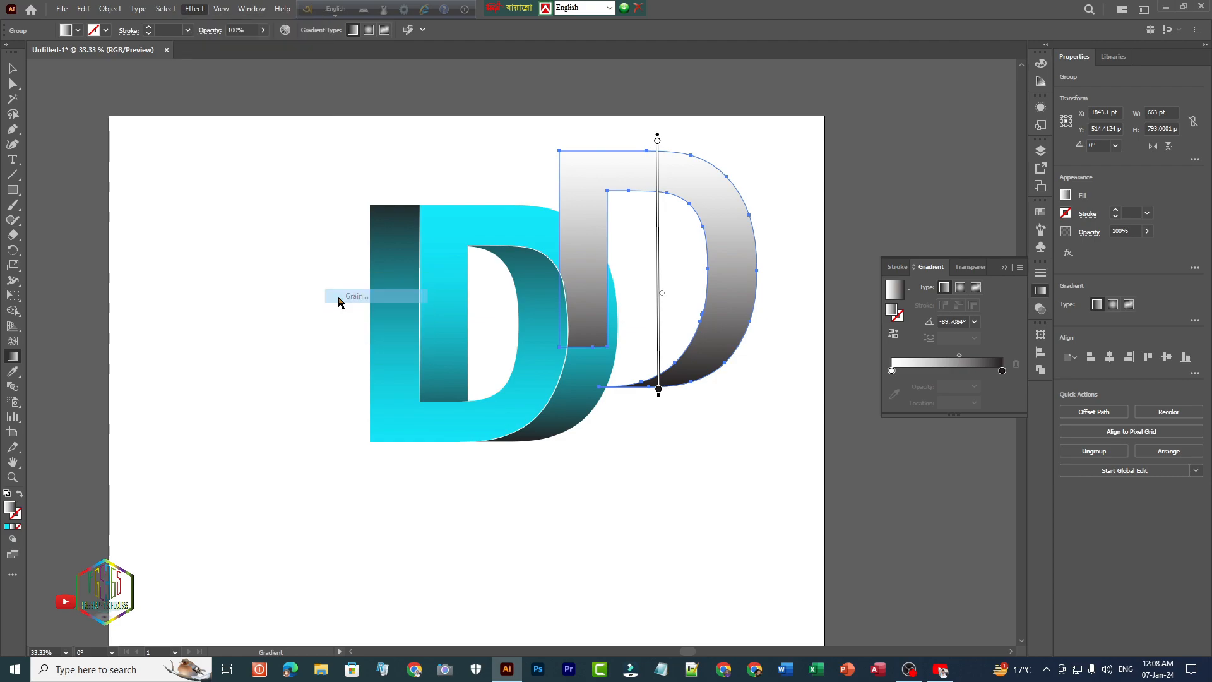
pyautogui.scroll(-4, 339, 268)
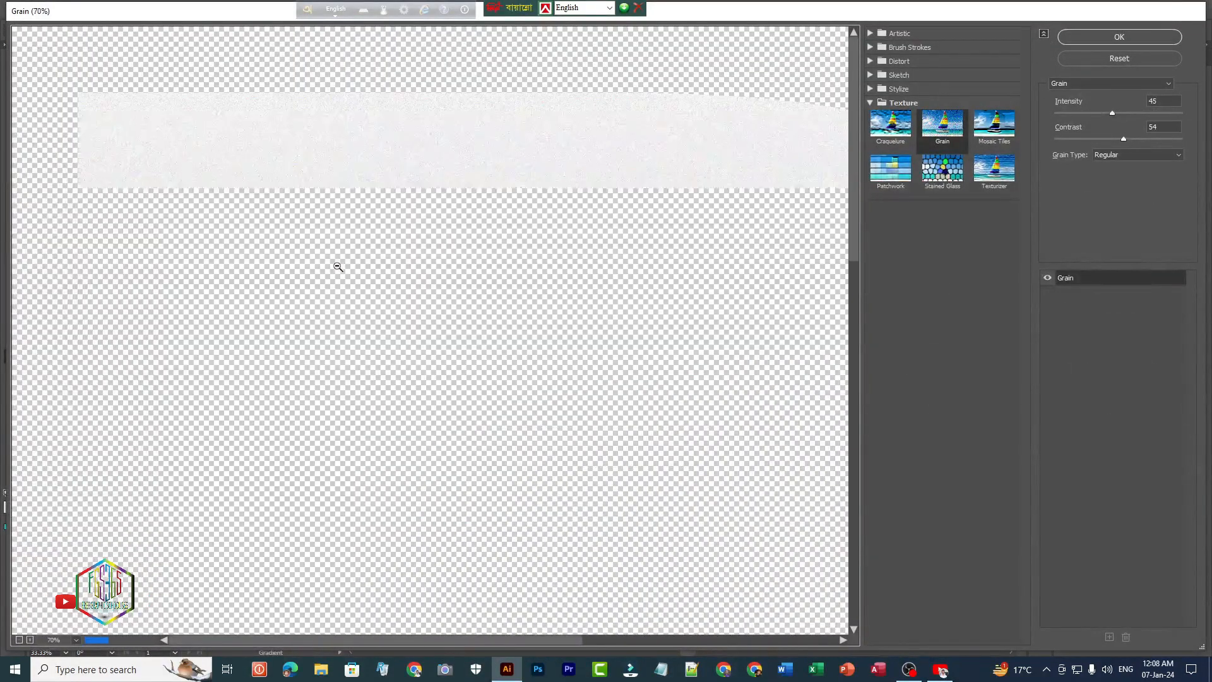
pyautogui.scroll(-5, 337, 267)
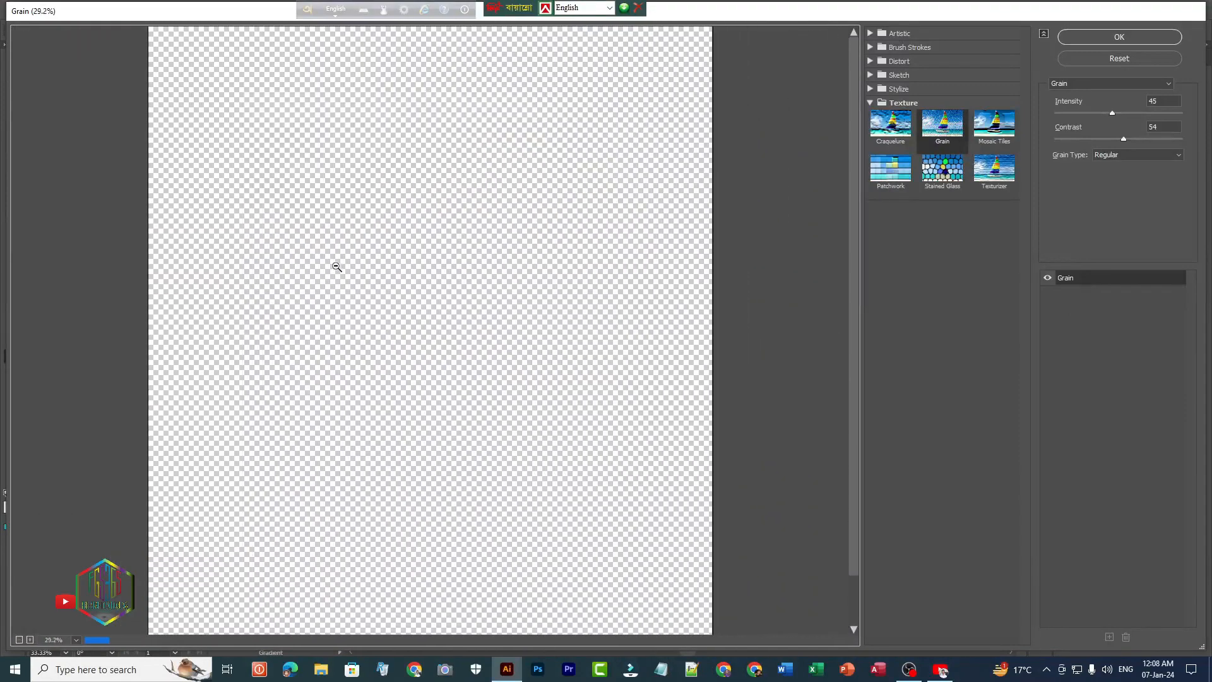
pyautogui.scroll(-1, 337, 266)
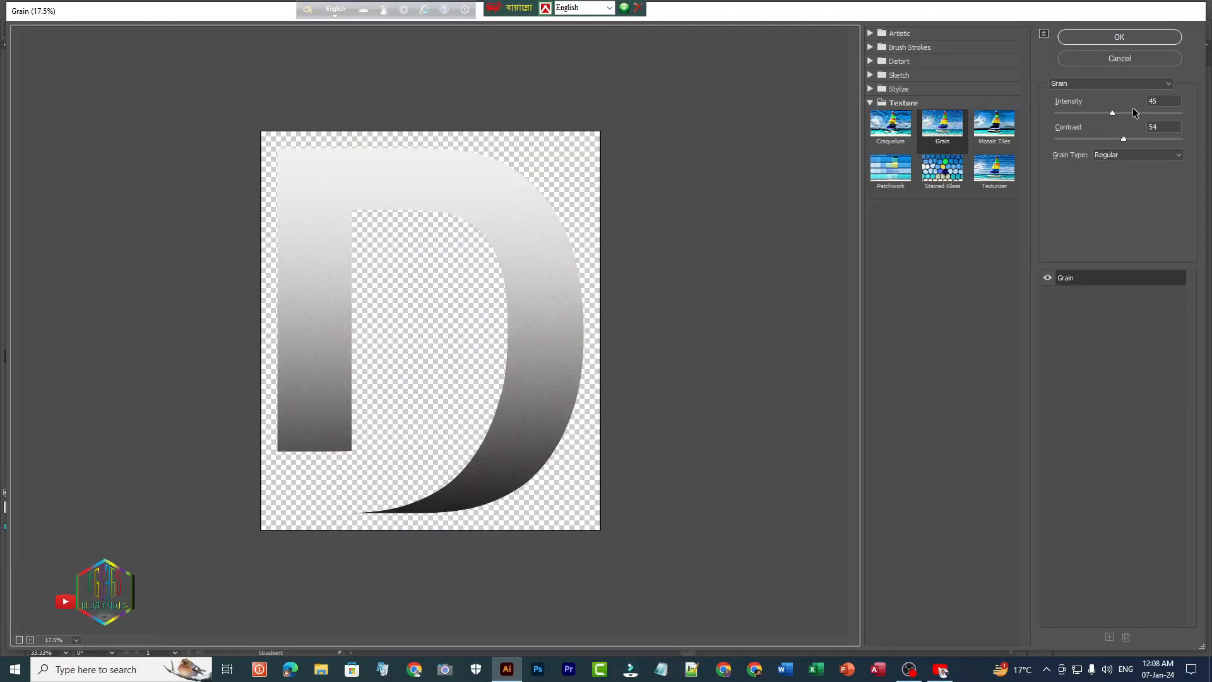
pyautogui.click(1119, 38)
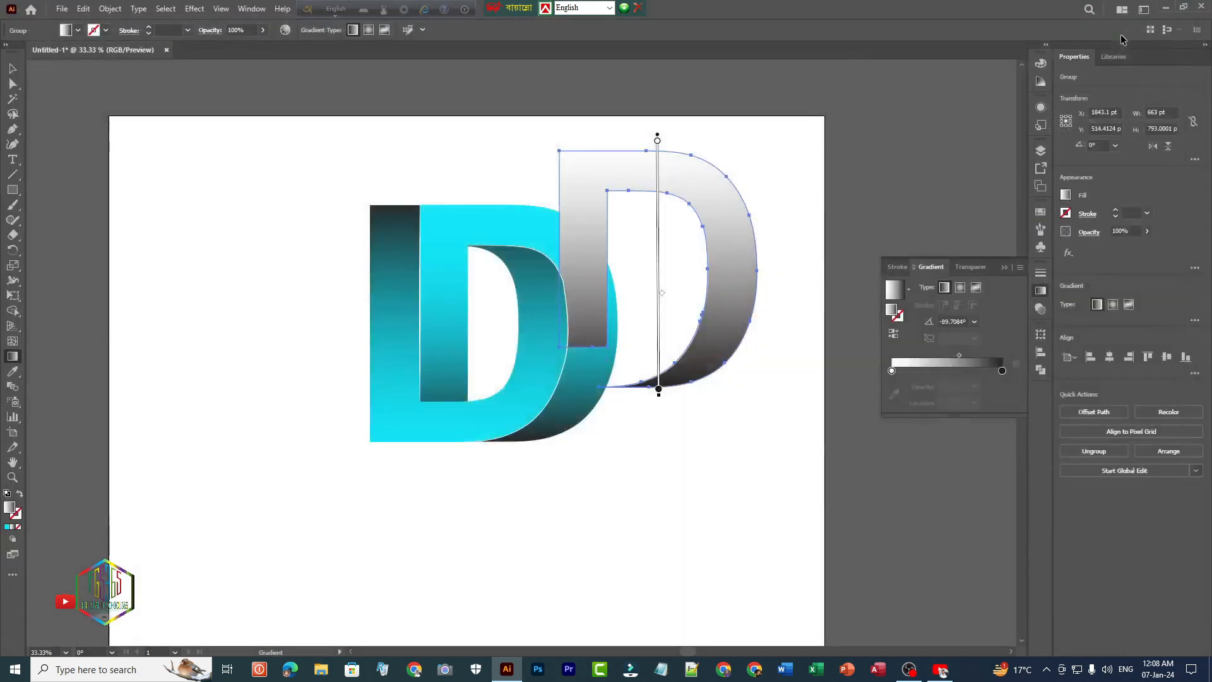
# Step: Place the grainy D copy exactly over the right-hand D and set its blending mode to Multiply
pyautogui.click(13, 68)
pyautogui.moveTo(734, 216); pyautogui.dragTo(594, 271)
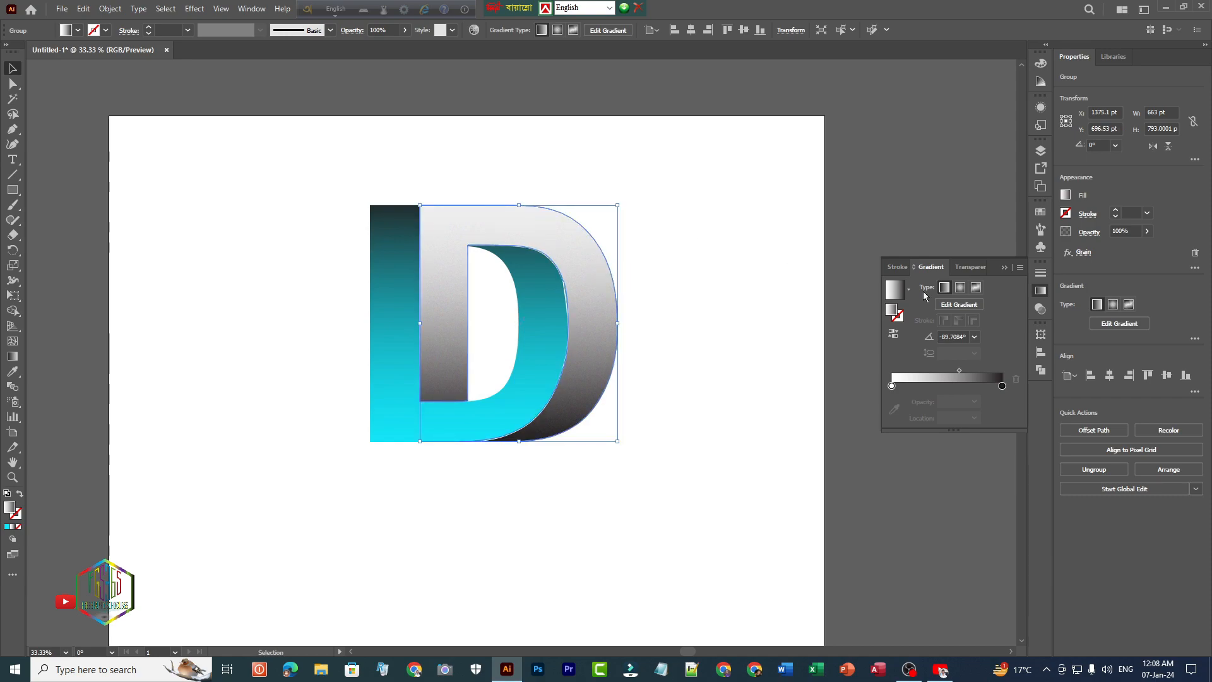
pyautogui.click(972, 267)
pyautogui.click(938, 288)
pyautogui.click(927, 330)
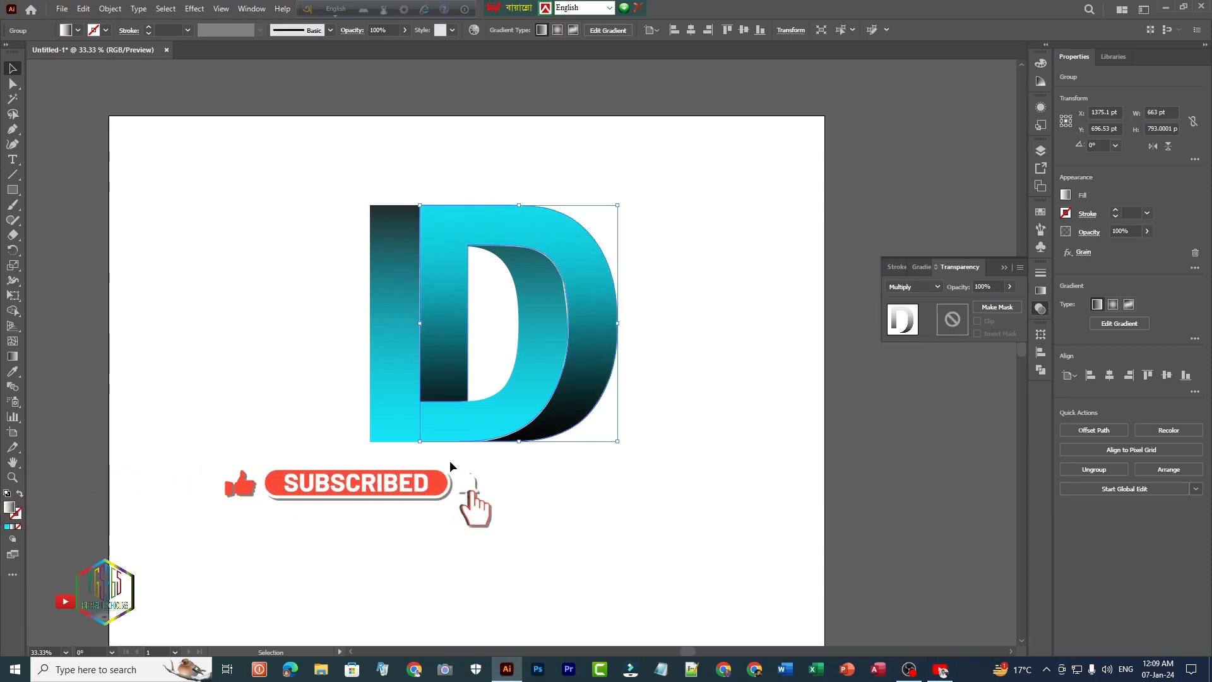
# Step: Copy the left-hand D and paste the duplicate in front of it
pyautogui.click(384, 382)
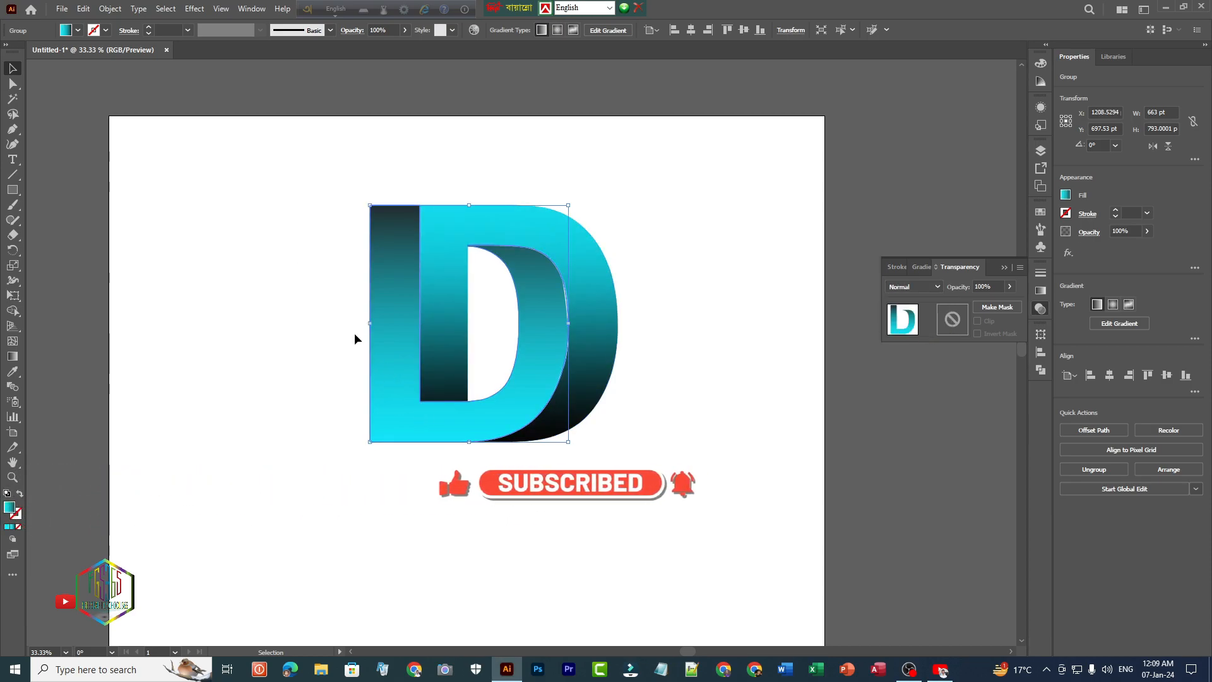
pyautogui.click(83, 9)
pyautogui.click(91, 65)
pyautogui.click(83, 9)
pyautogui.click(92, 98)
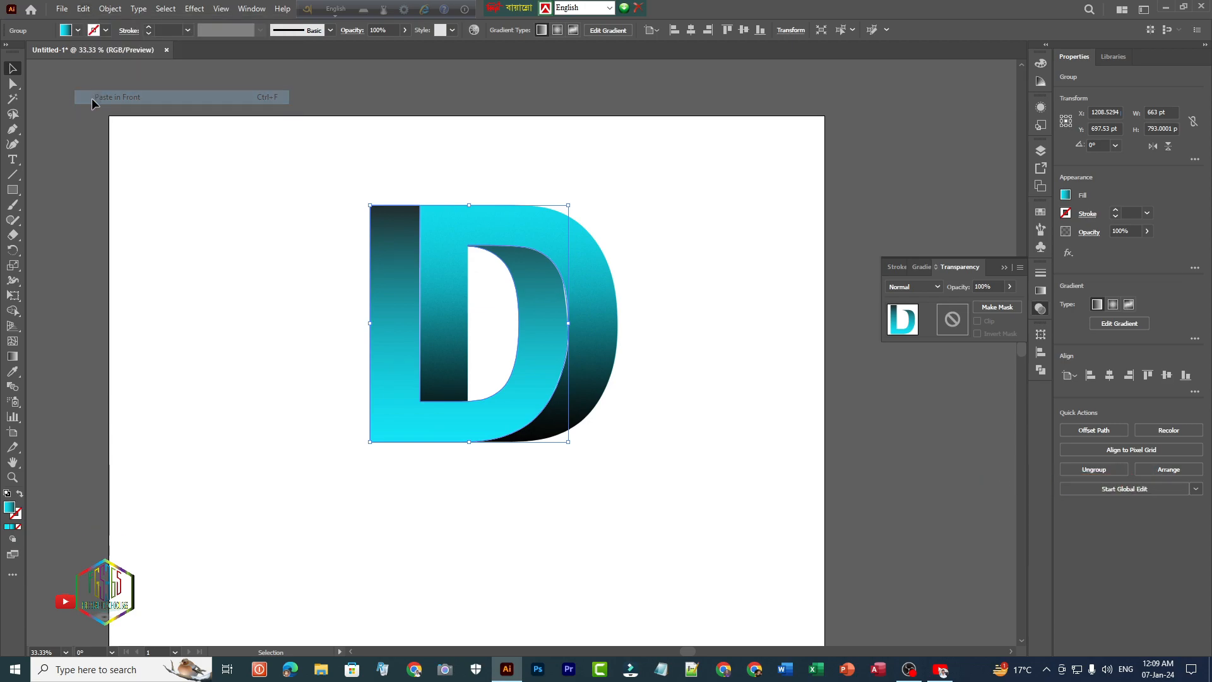
# Step: Fill the pasted left-hand D copy with a white-to-black gradient and shift its midpoint toward the black end
pyautogui.click(921, 268)
pyautogui.click(908, 289)
pyautogui.click(850, 316)
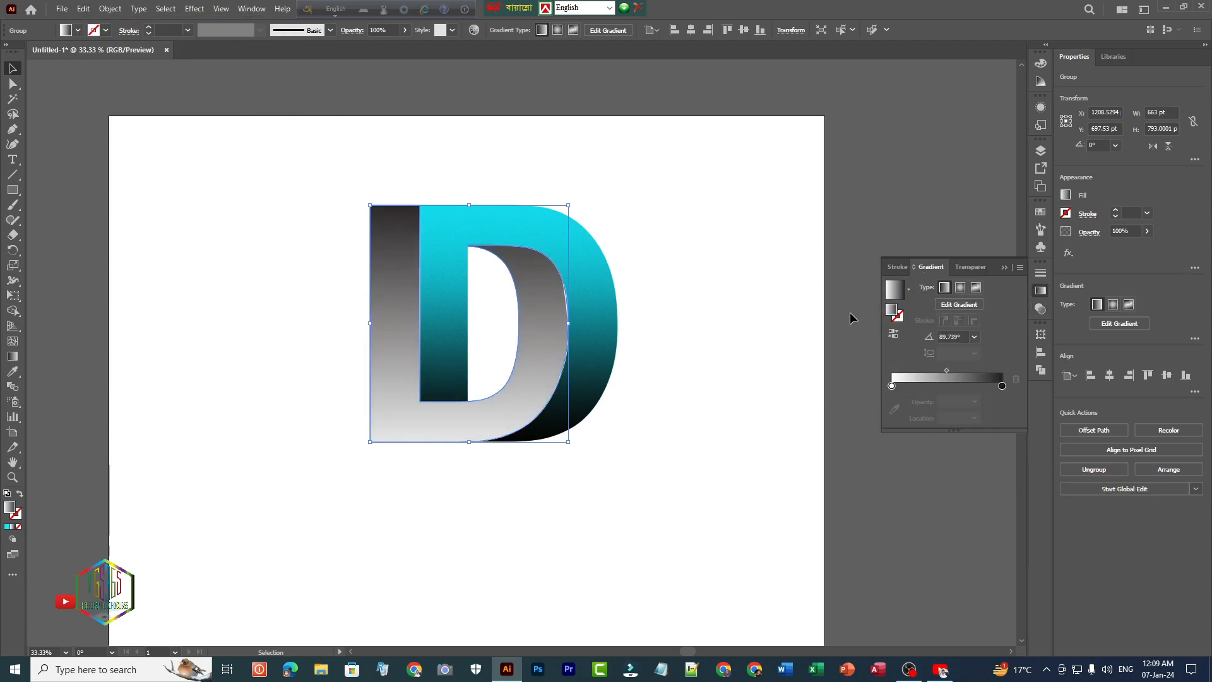
pyautogui.click(12, 358)
pyautogui.moveTo(464, 339); pyautogui.dragTo(465, 293)
# Step: Apply the Grain texture effect to the left-hand grayscale D with intensity 45, contrast 54 and Regular grain type
pyautogui.click(195, 9)
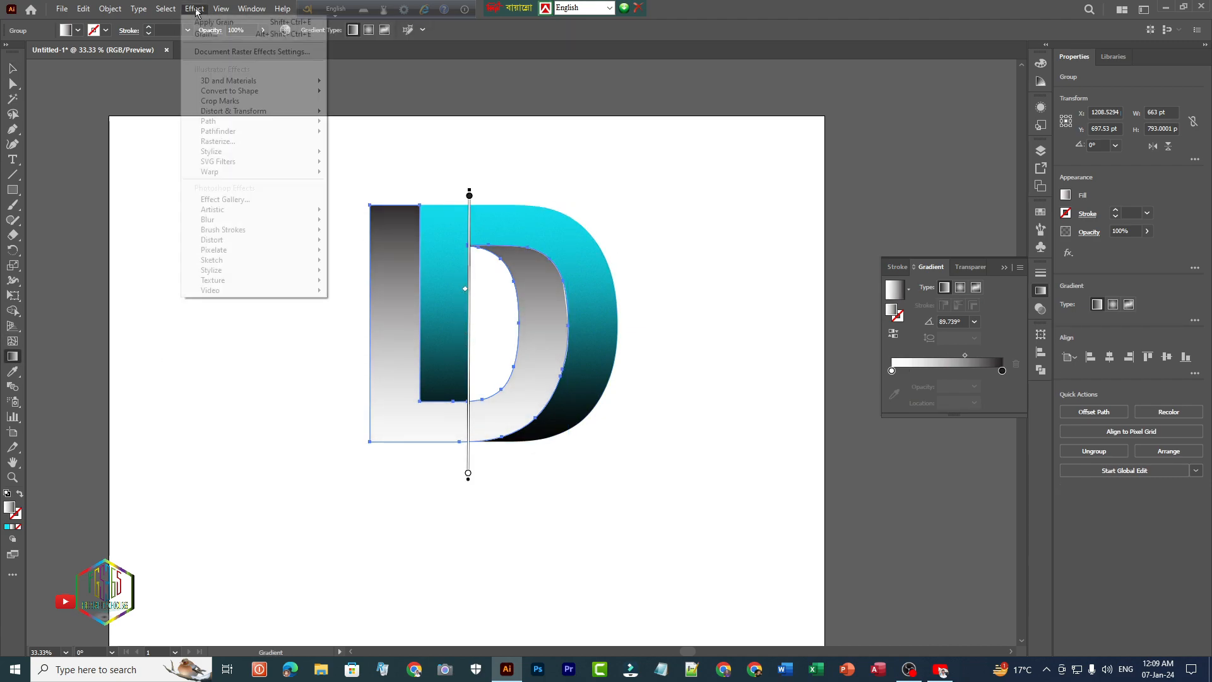
pyautogui.moveTo(213, 283)
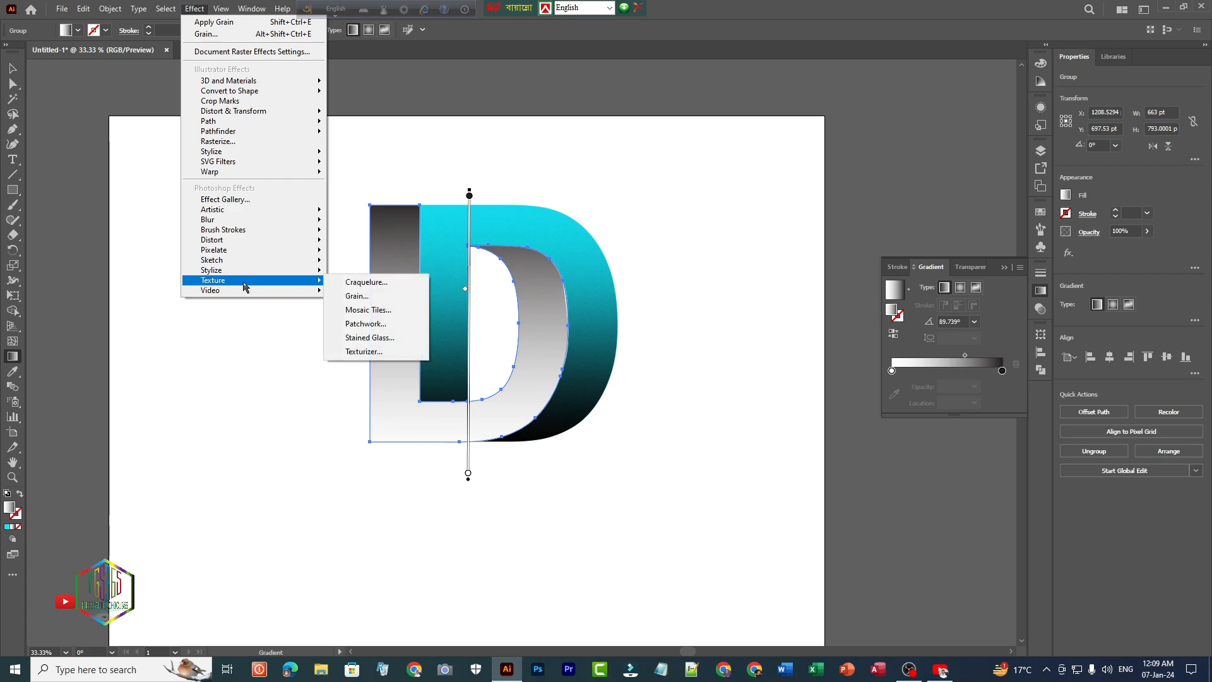
pyautogui.click(341, 304)
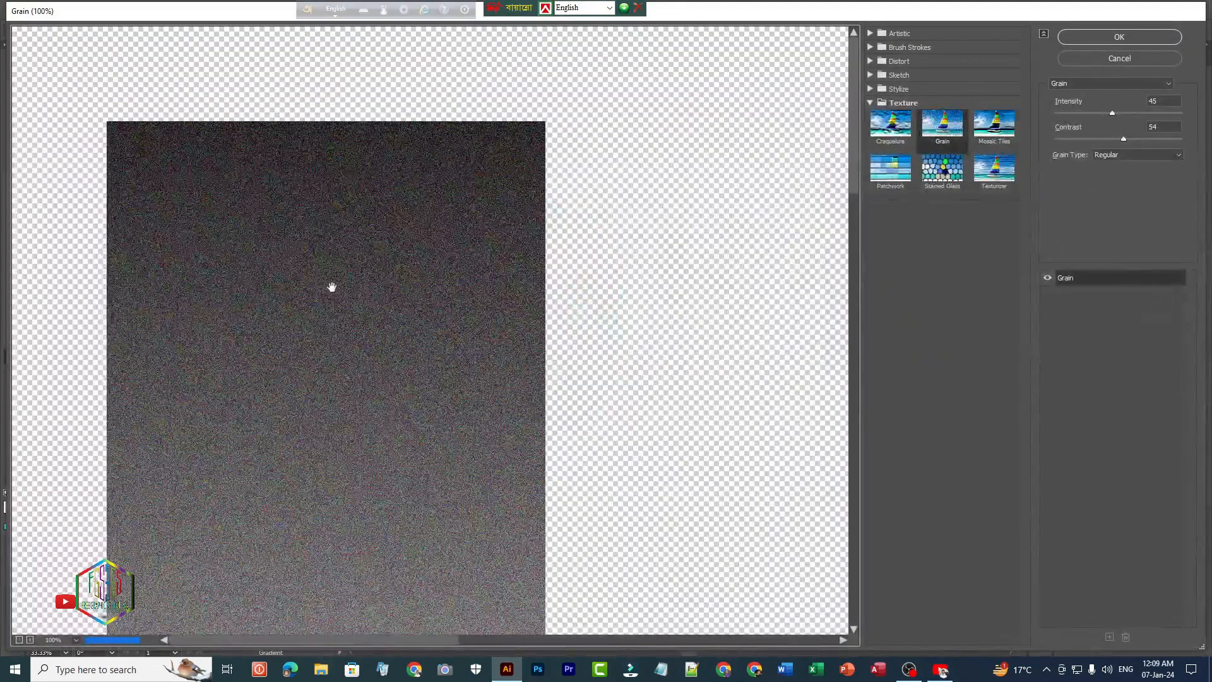
pyautogui.scroll(-3, 332, 287)
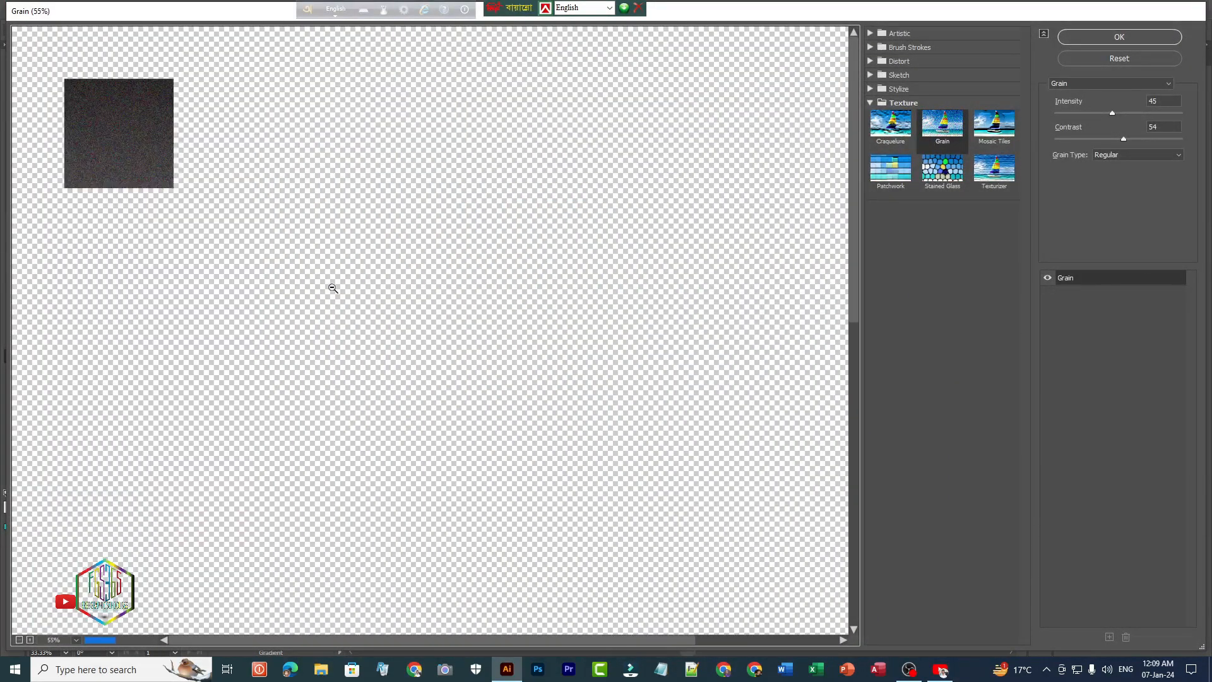
pyautogui.scroll(-2, 333, 287)
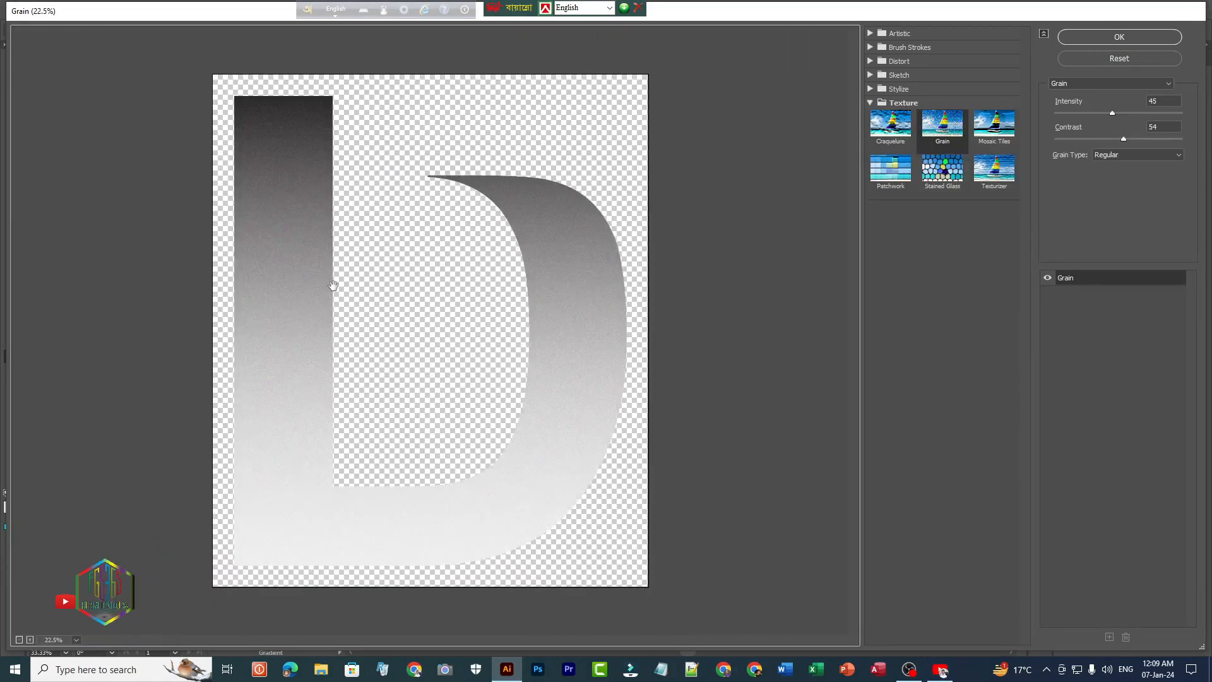
pyautogui.click(1113, 114)
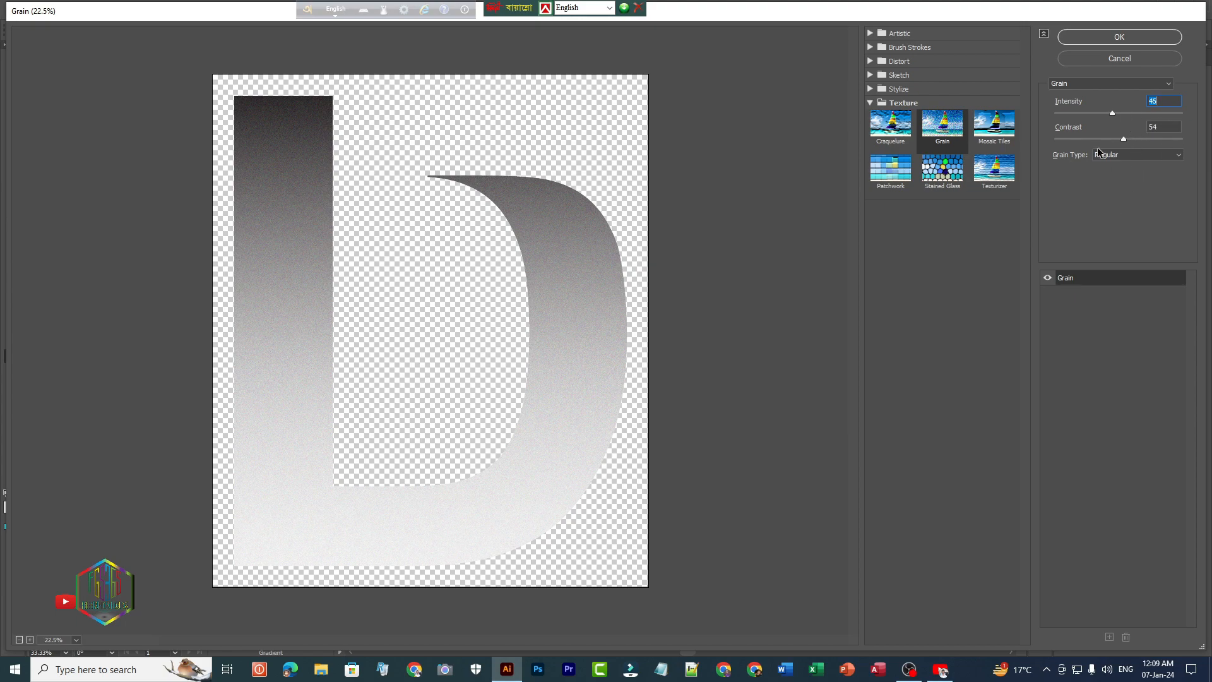
pyautogui.moveTo(1123, 138)
pyautogui.mouseDown()
pyautogui.moveTo(1170, 138)
pyautogui.moveTo(1132, 156)
pyautogui.mouseUp()
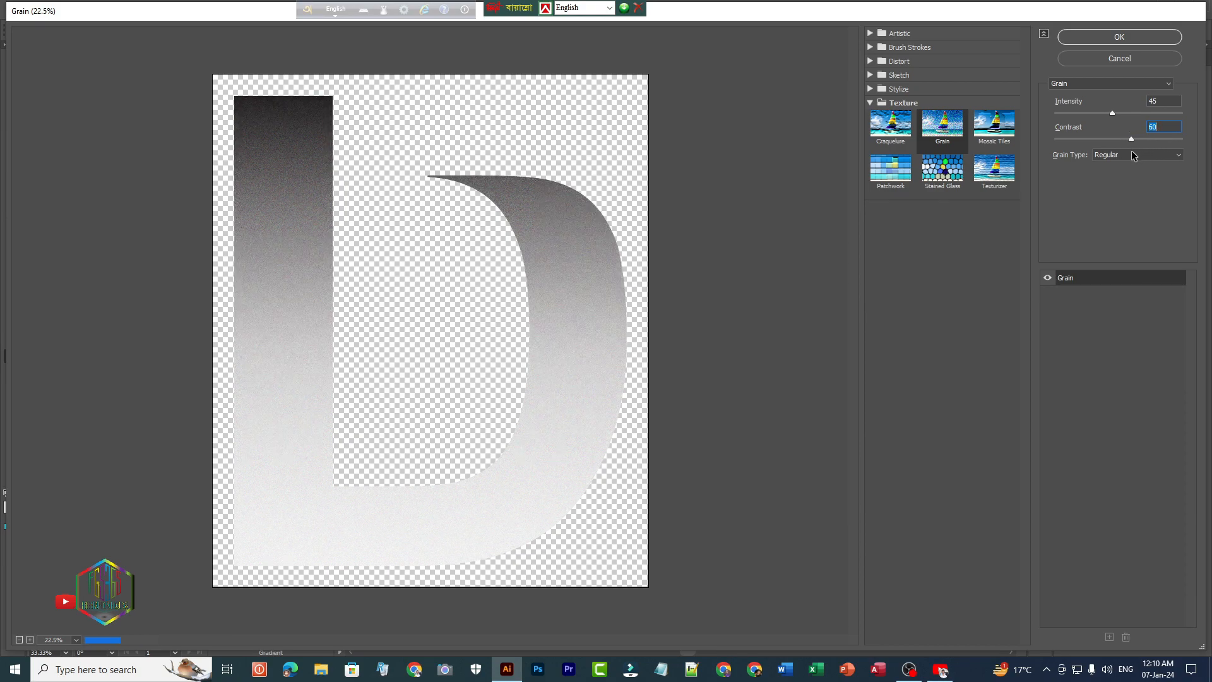
pyautogui.press('Down')
pyautogui.press('Down')
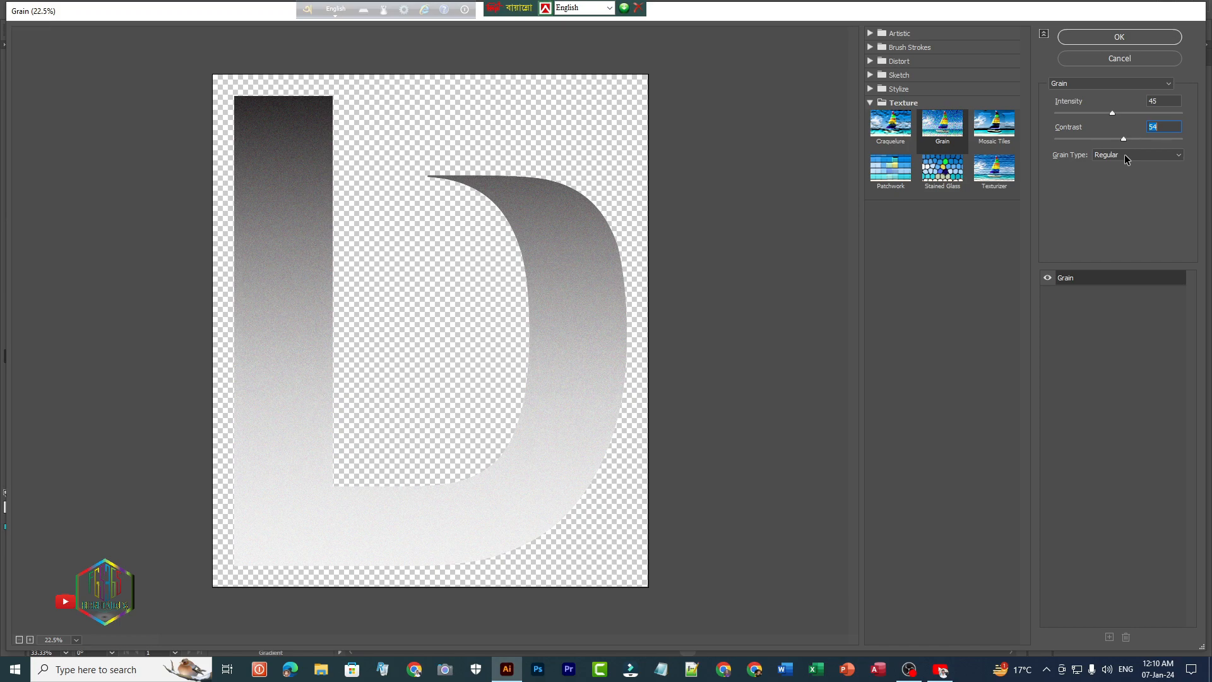
pyautogui.click(1117, 39)
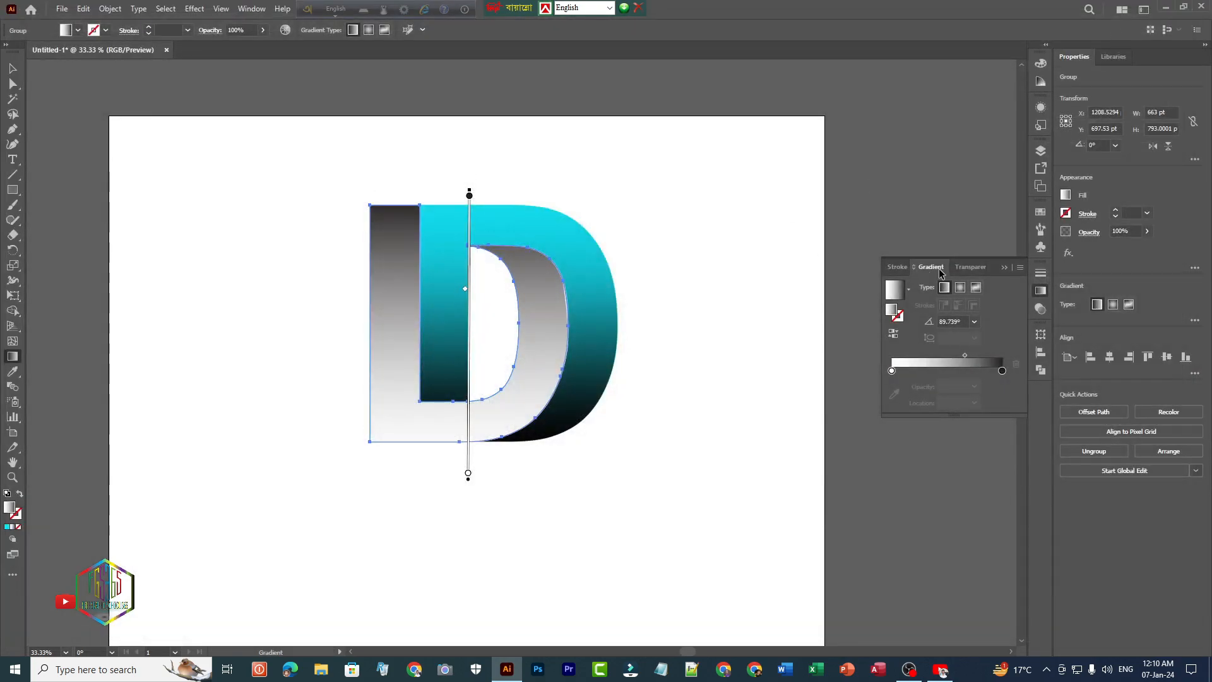
# Step: Set the grainy left-hand D copy's blending mode to Multiply and deselect it
pyautogui.click(960, 266)
pyautogui.click(937, 288)
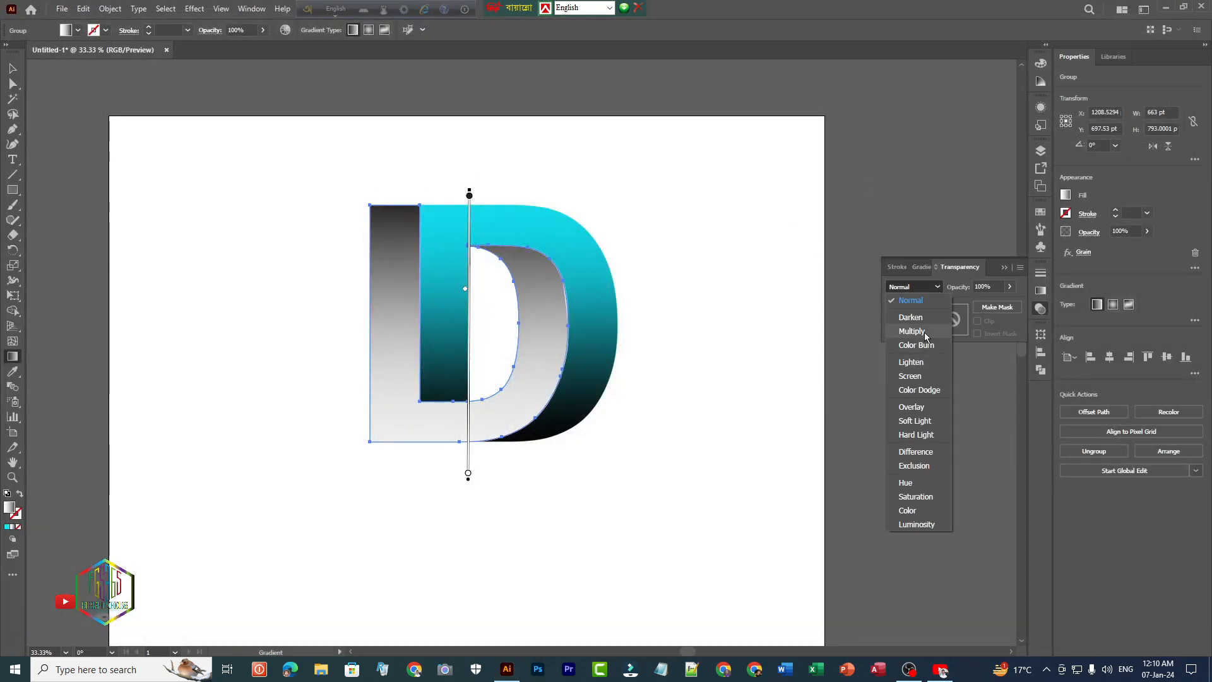
pyautogui.click(911, 331)
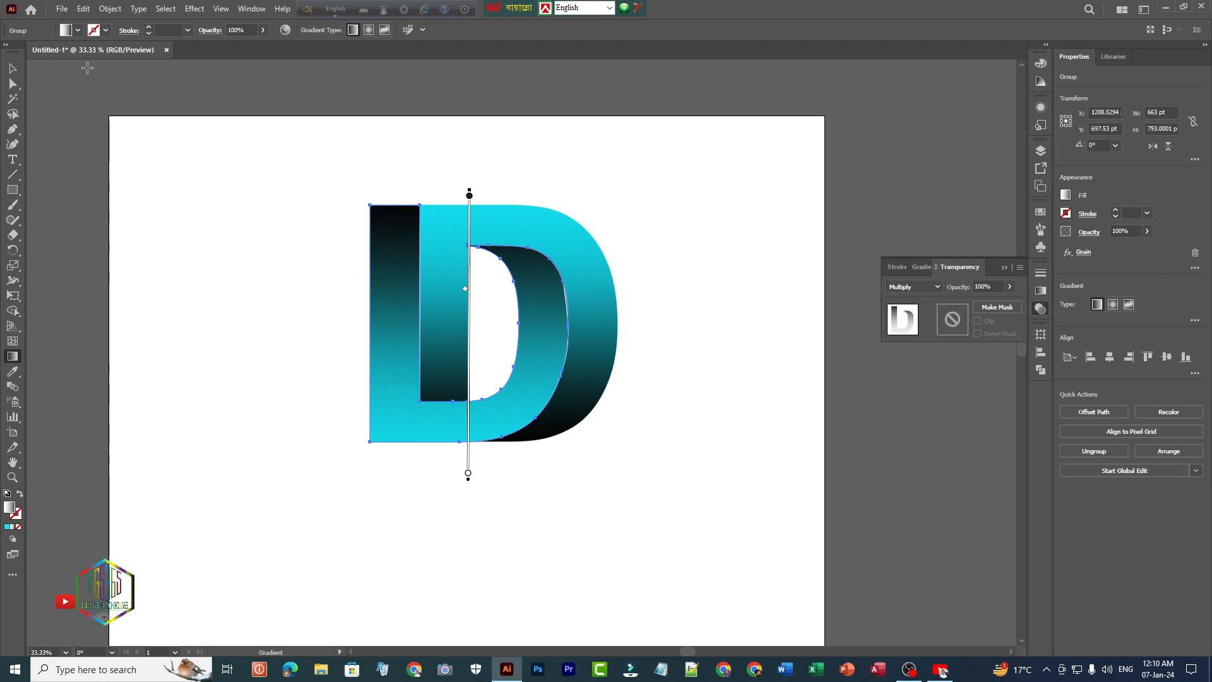
pyautogui.press('v')
pyautogui.click(107, 77)
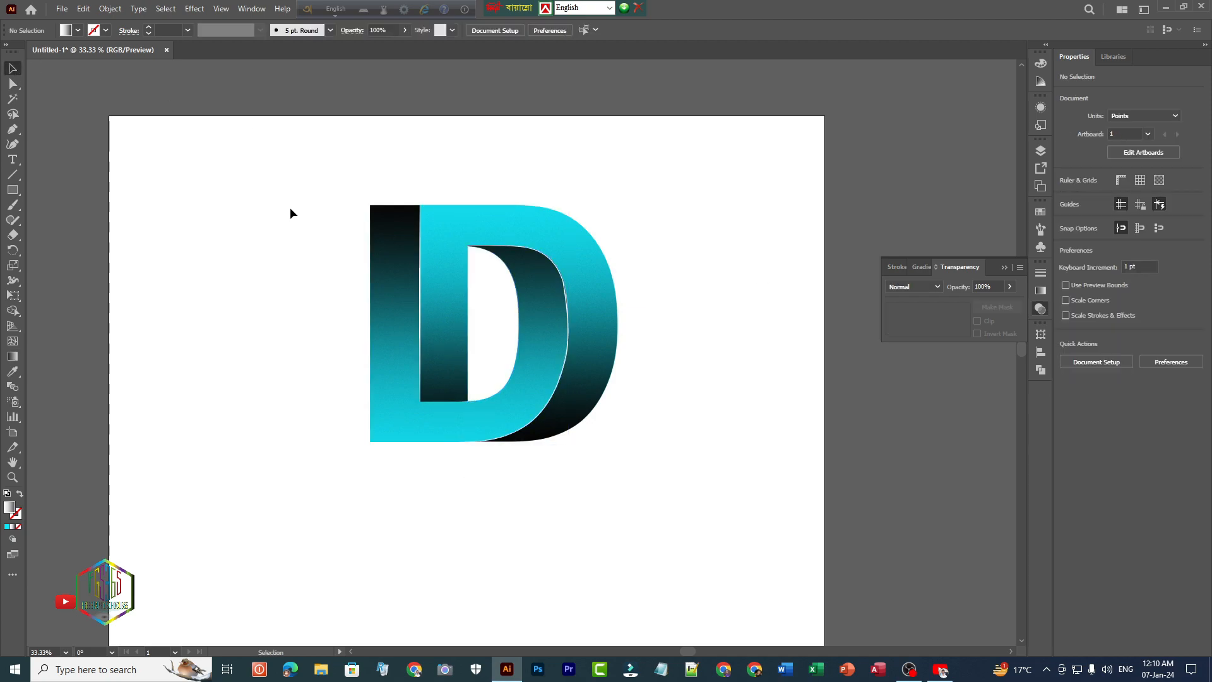
# Step: Group all parts of the double-D logo and move the group up near the artboard's upper edge
pyautogui.moveTo(282, 172); pyautogui.dragTo(624, 470)
pyautogui.rightClick(579, 281)
pyautogui.click(644, 436)
pyautogui.moveTo(476, 234); pyautogui.dragTo(447, 158)
pyautogui.moveTo(391, 219); pyautogui.dragTo(391, 218)
# Step: Duplicate the grouped logo and place the copy directly below the original
pyautogui.click(84, 9)
pyautogui.click(107, 67)
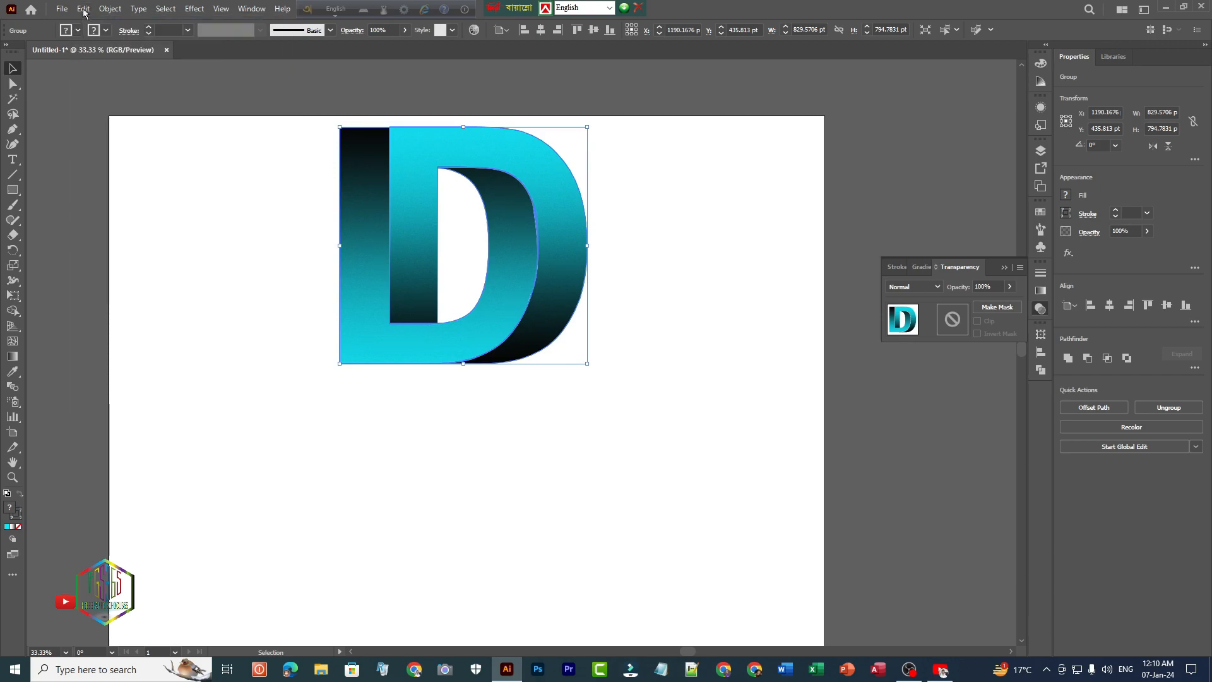
pyautogui.click(84, 9)
pyautogui.click(86, 94)
pyautogui.moveTo(351, 334); pyautogui.dragTo(264, 495)
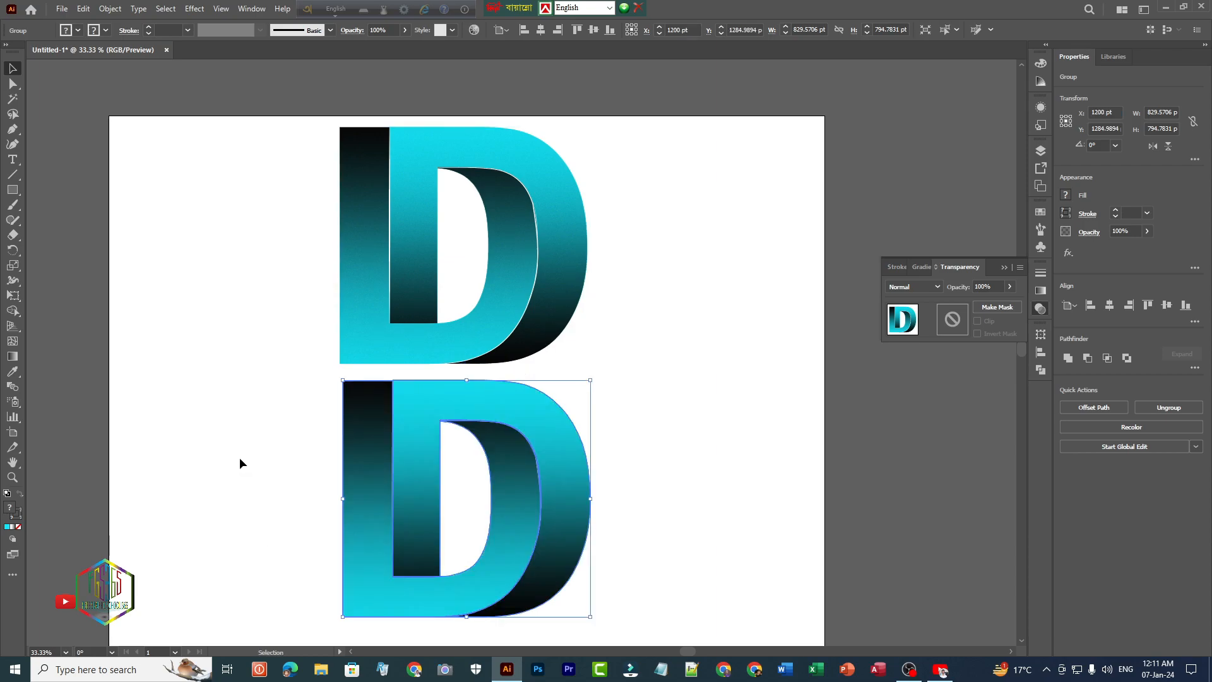
# Step: Reflect the lower logo copy across the horizontal axis and move it up about 32 pt, closer to the original
pyautogui.click(235, 410)
pyautogui.moveTo(329, 408); pyautogui.dragTo(601, 617)
pyautogui.rightClick(582, 550)
pyautogui.moveTo(603, 397)
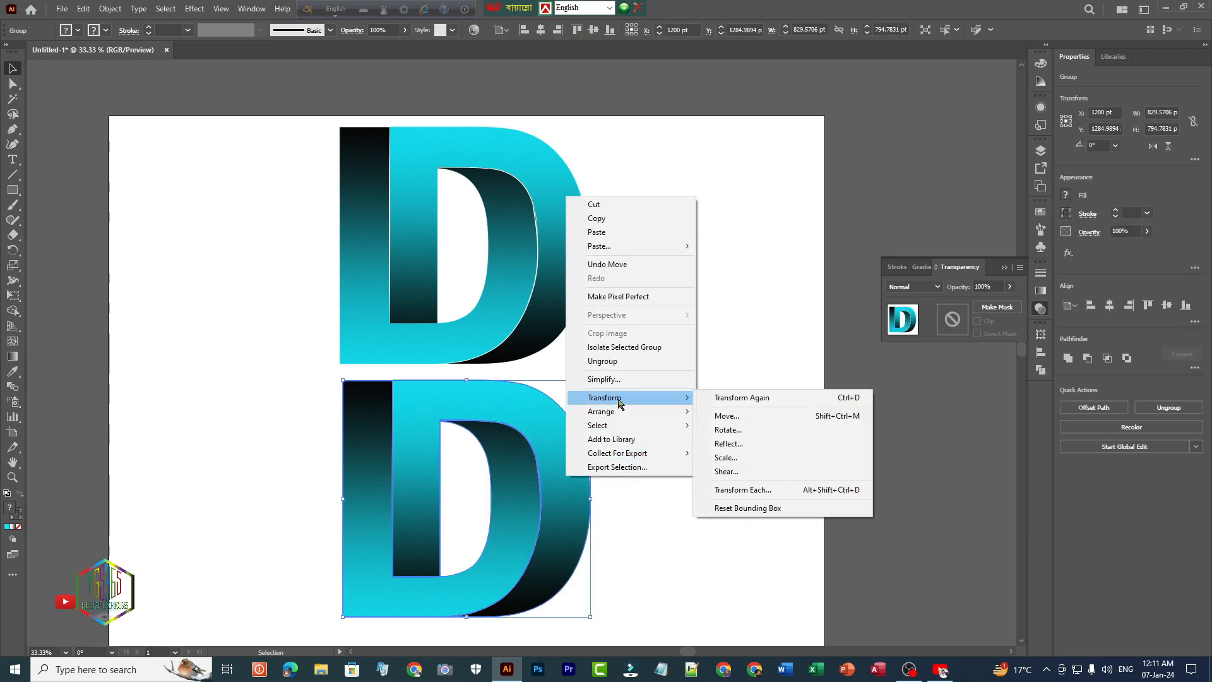
pyautogui.click(732, 443)
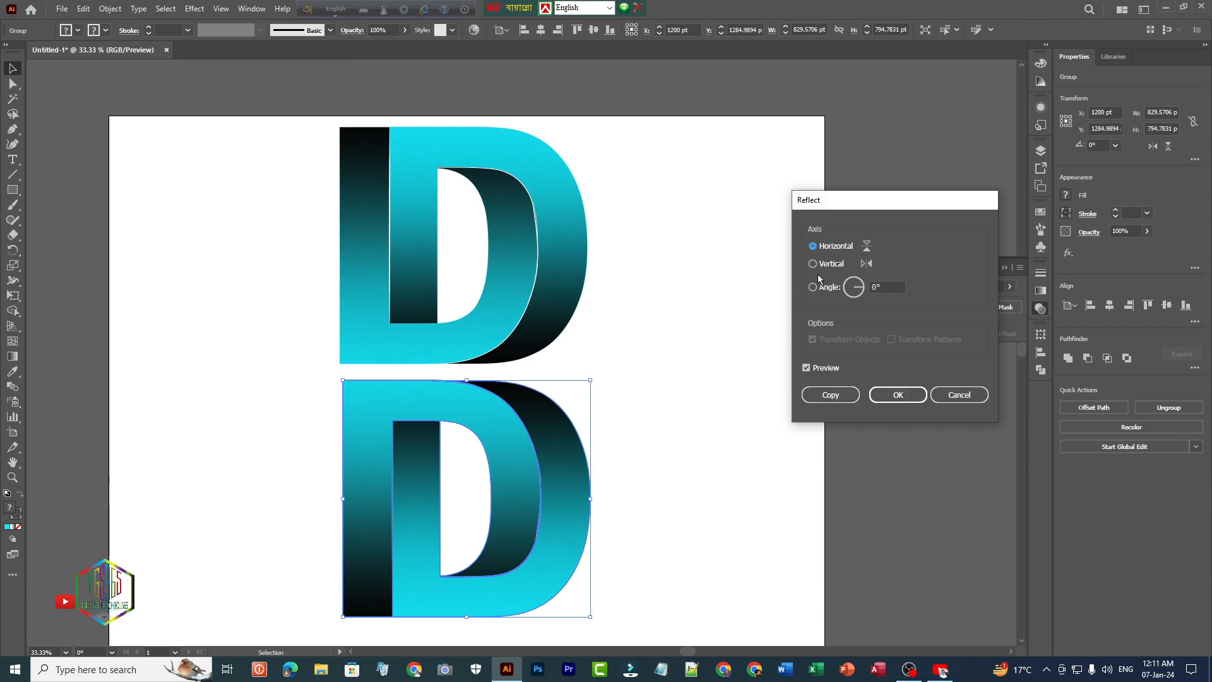
pyautogui.click(897, 394)
pyautogui.moveTo(504, 463); pyautogui.dragTo(505, 453)
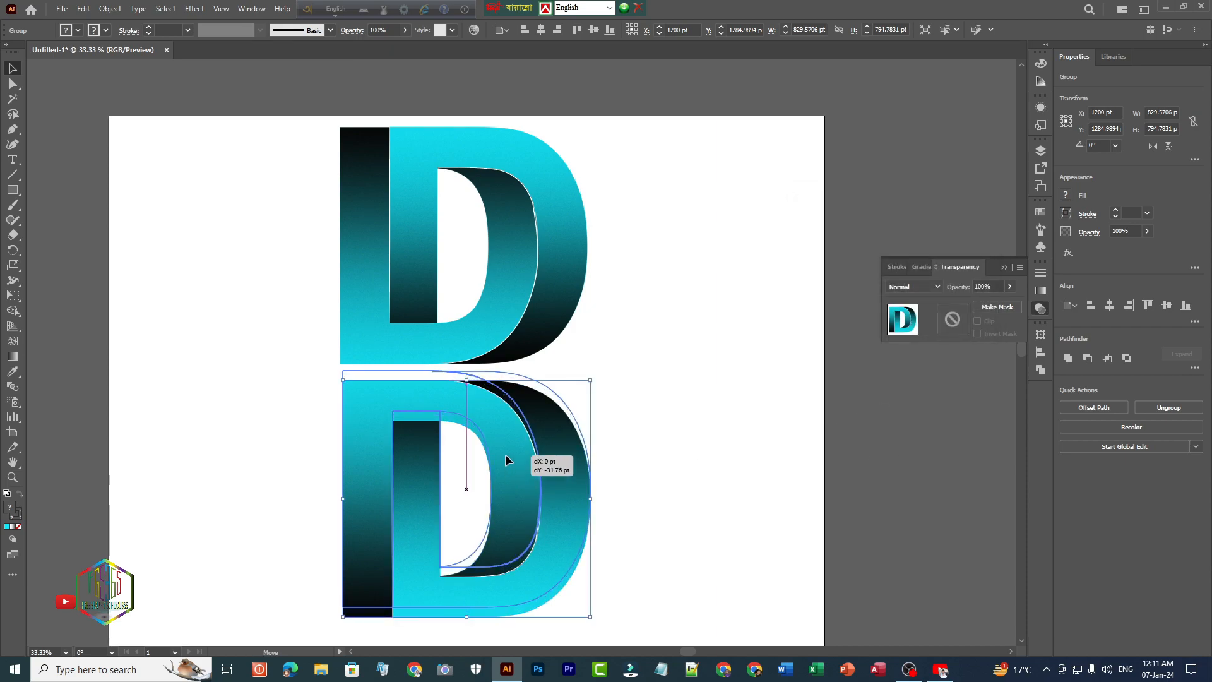
pyautogui.click(256, 432)
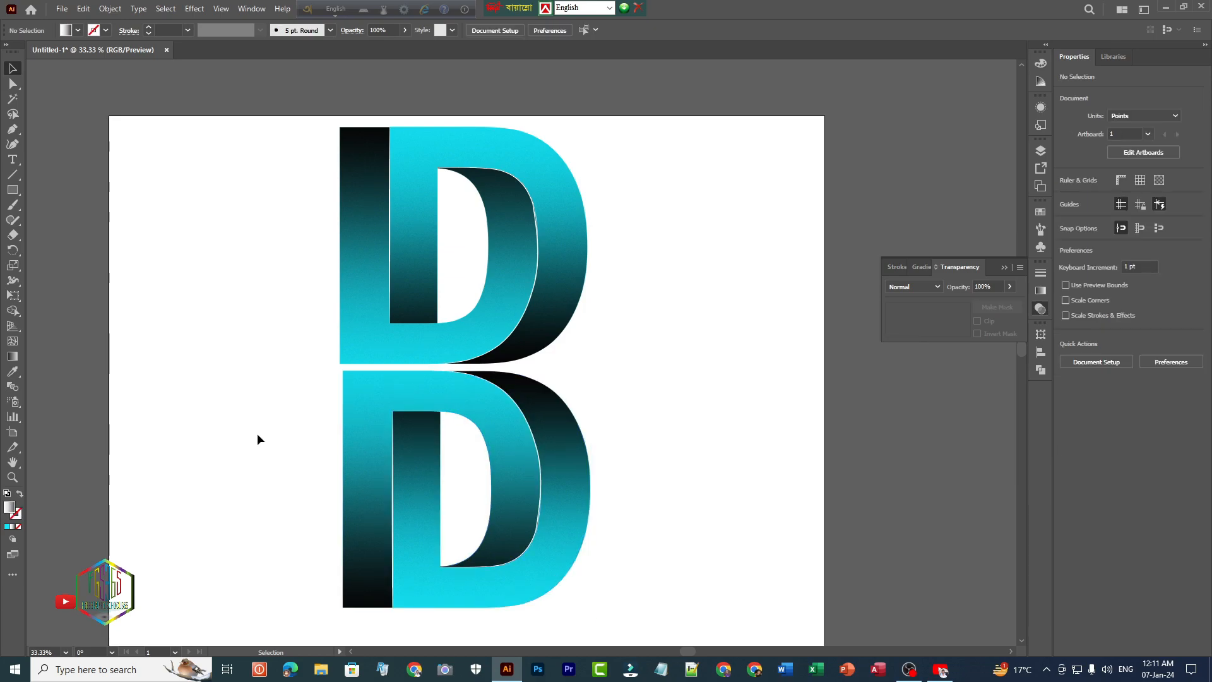
# Step: Draw a rectangle about 1444 by 868 pt over the reflected copy and shift its gradient midpoint toward the white end
pyautogui.click(12, 189)
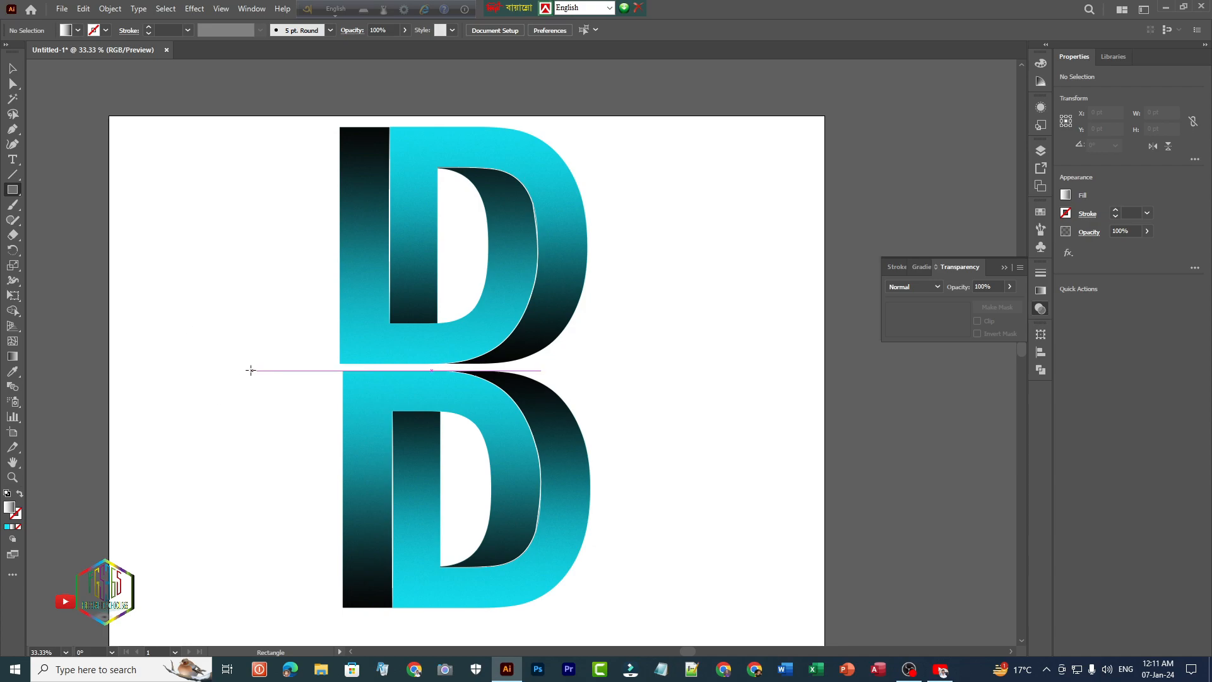
pyautogui.moveTo(239, 370); pyautogui.dragTo(669, 629)
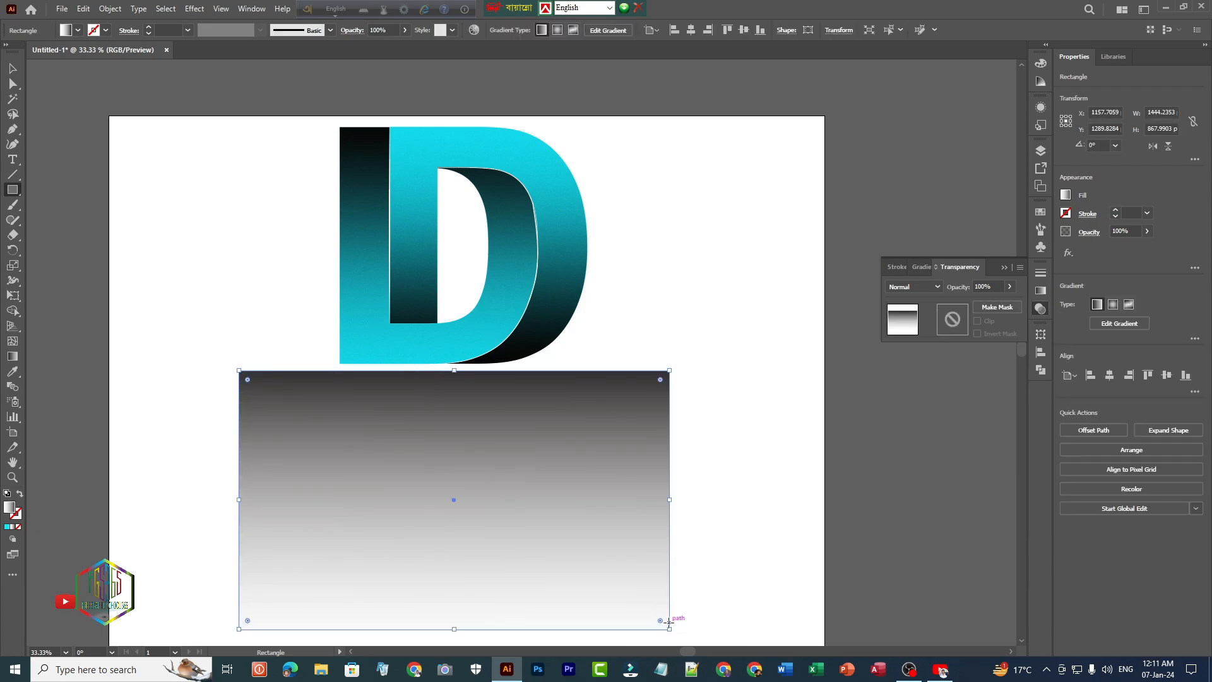
pyautogui.click(926, 268)
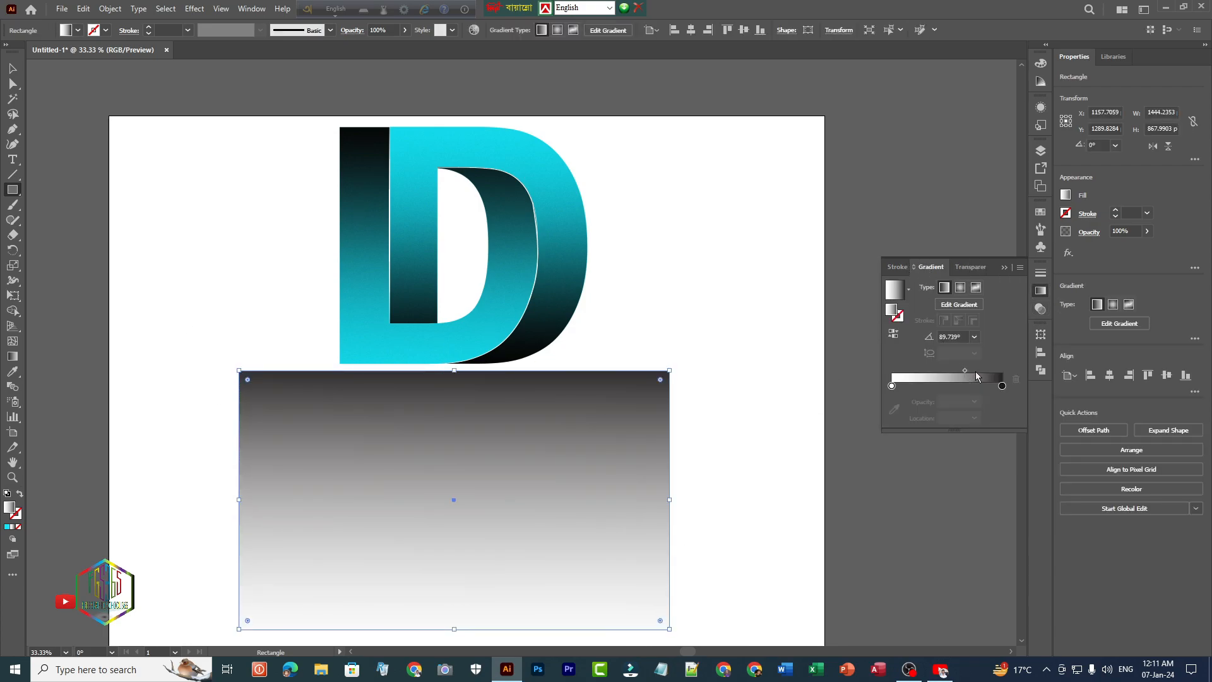
pyautogui.moveTo(964, 370); pyautogui.dragTo(911, 371)
# Step: Set the opacity of the rectangle gradient's white stop to 0%
pyautogui.click(891, 385)
pyautogui.click(974, 402)
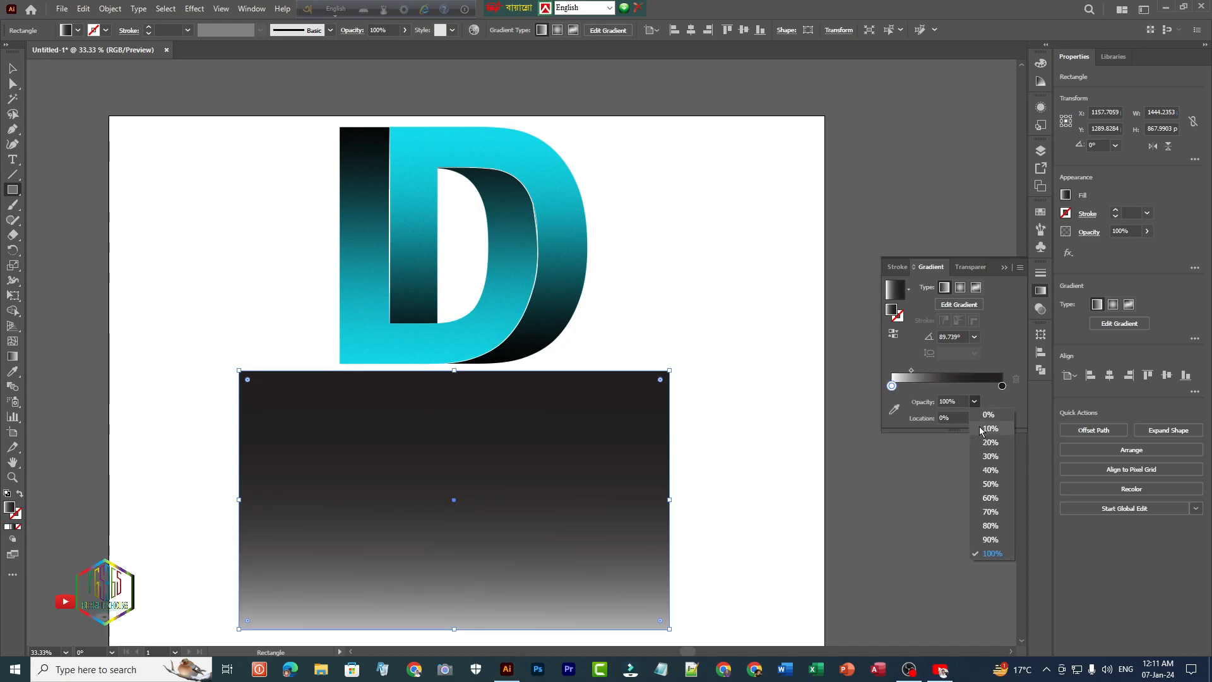
pyautogui.click(988, 428)
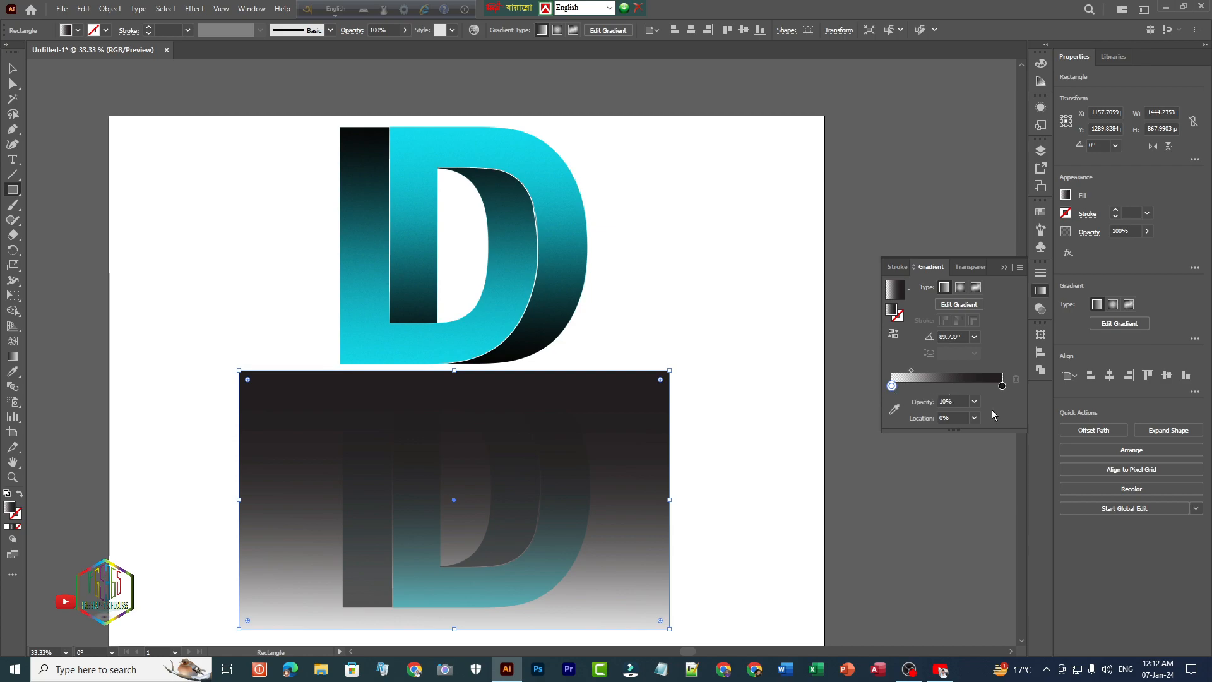
pyautogui.click(974, 402)
pyautogui.click(986, 418)
# Step: Set the gradient midpoint to 13% and redraw the gradient vertically, white at the rectangle's upper edge to black at its middle
pyautogui.moveTo(911, 370); pyautogui.dragTo(905, 370)
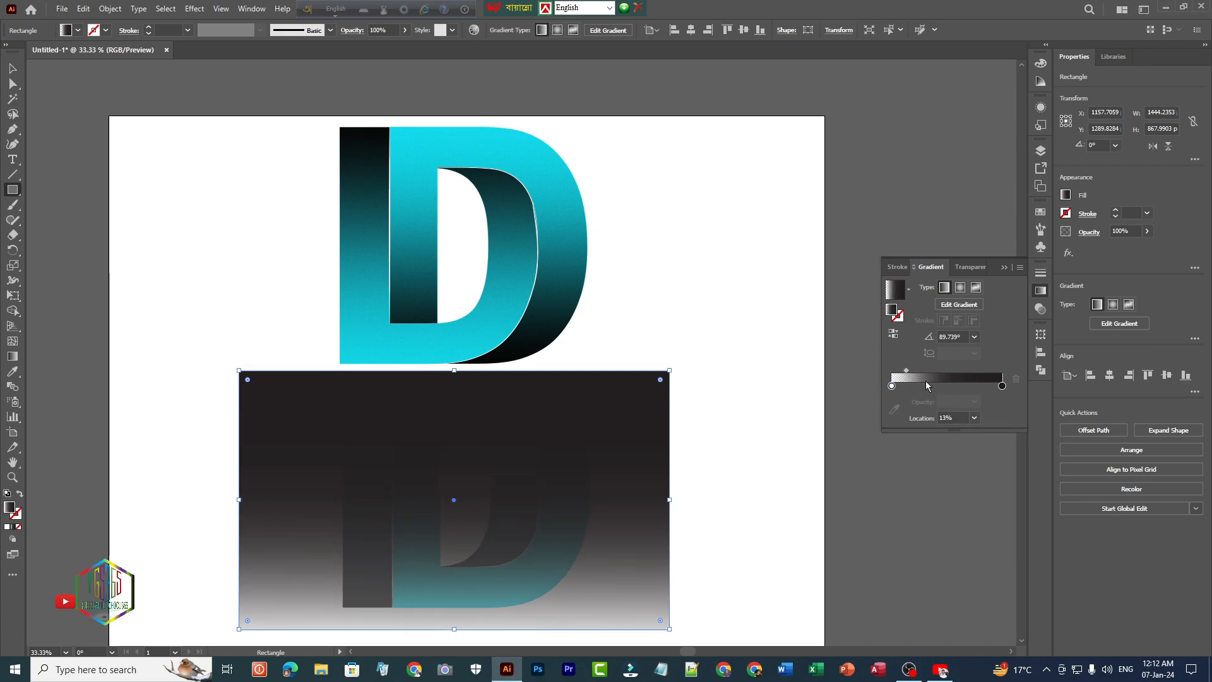
pyautogui.press('g')
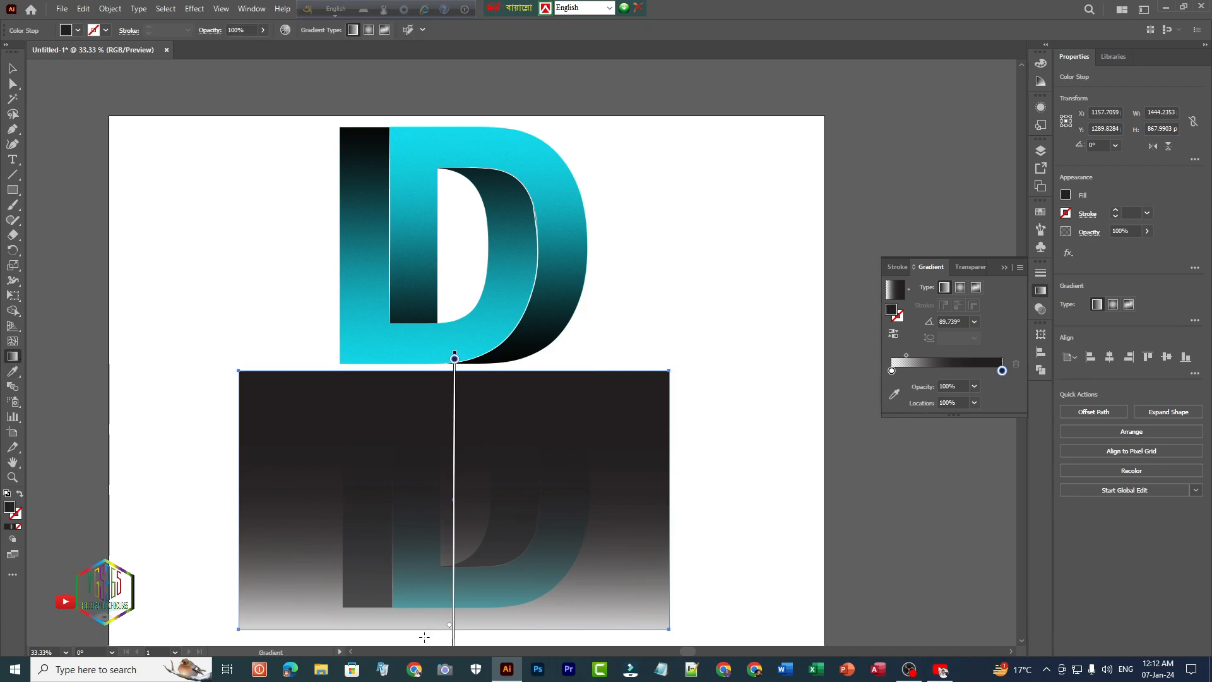
pyautogui.moveTo(514, 366)
pyautogui.mouseDown()
pyautogui.moveTo(509, 512)
pyautogui.moveTo(515, 496)
pyautogui.mouseUp()
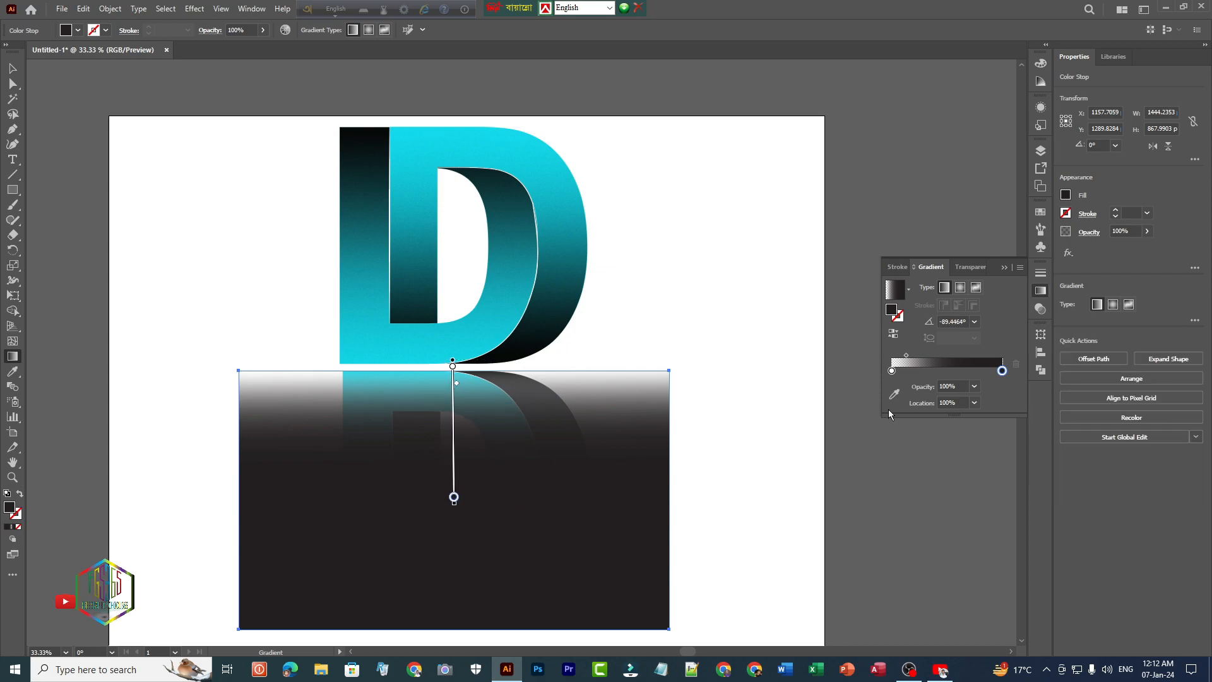
# Step: Set the opacity of the rectangle gradient's white stop to 100%
pyautogui.click(891, 371)
pyautogui.click(974, 386)
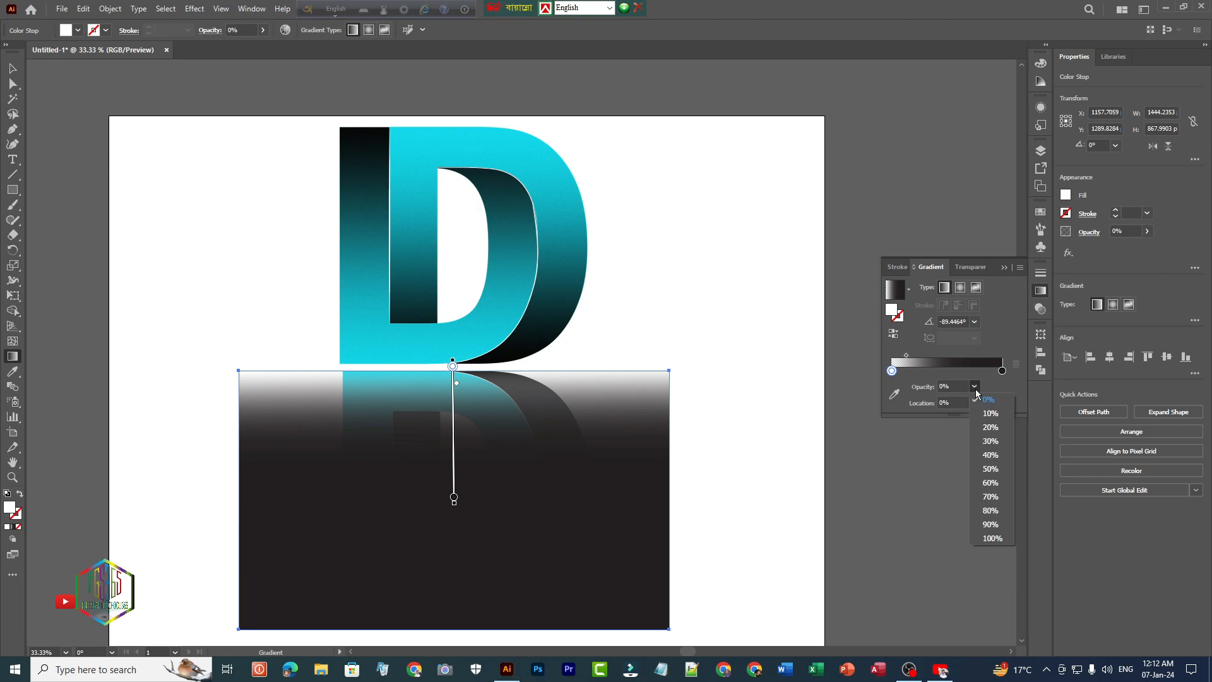
pyautogui.click(990, 538)
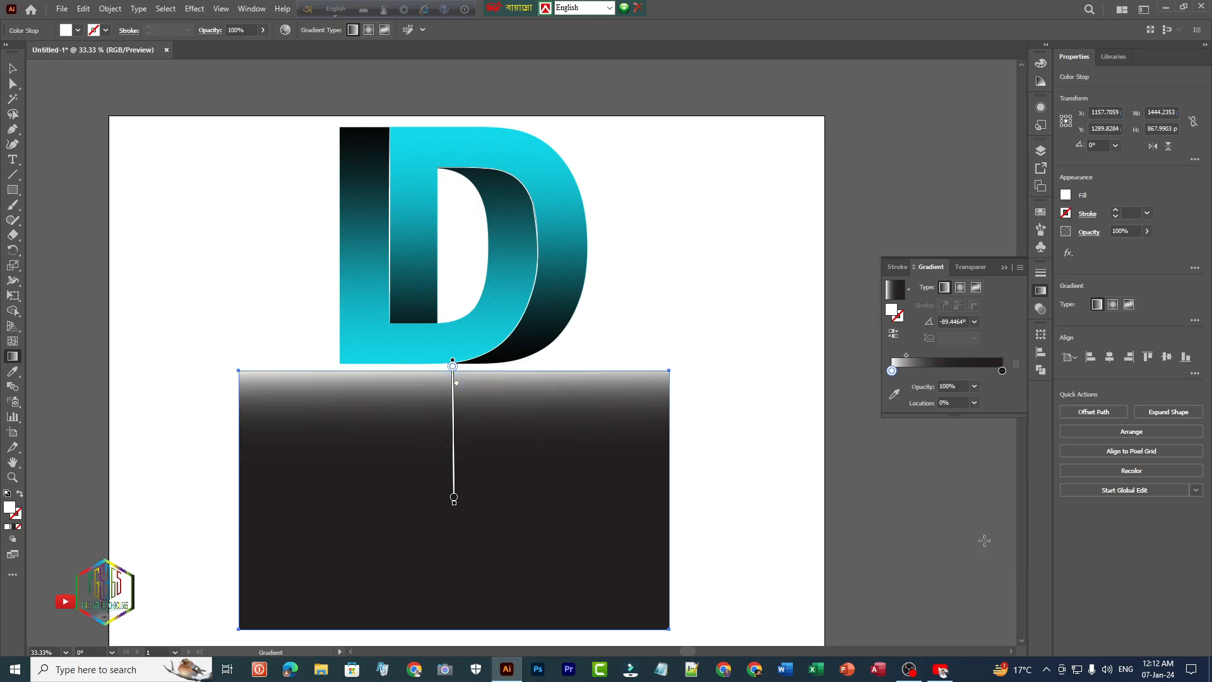
# Step: Make an opacity mask from the gradient rectangle over the reflected logo copy and deselect the result
pyautogui.press('v')
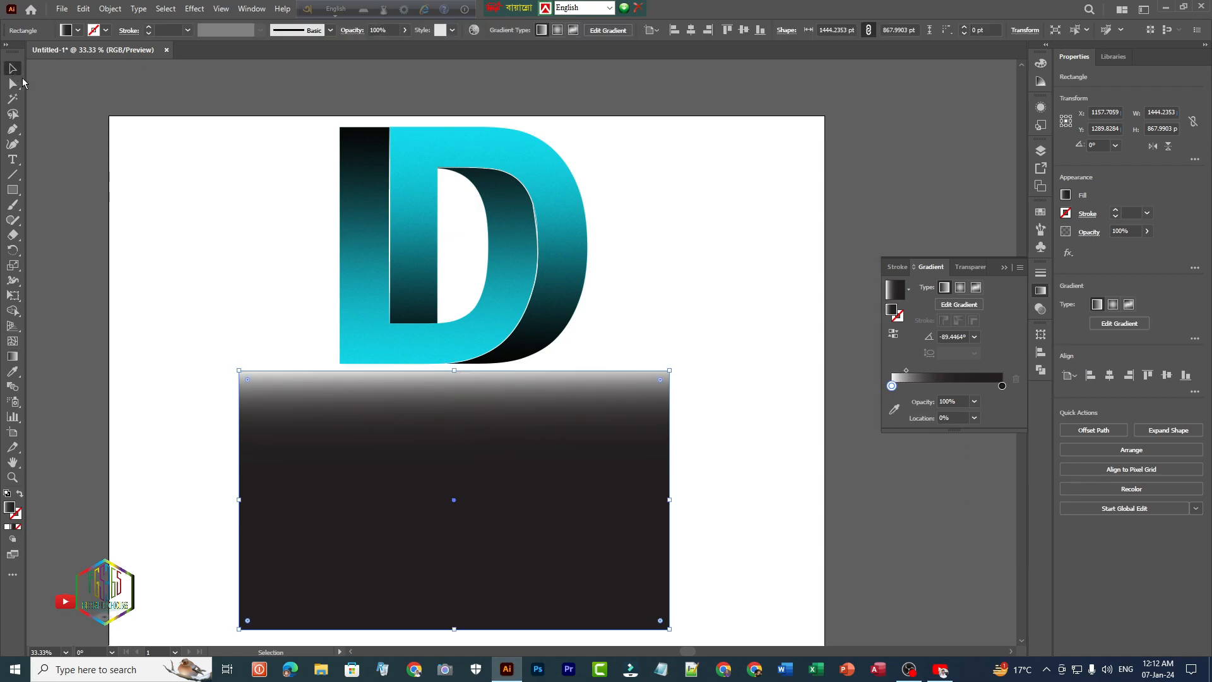
pyautogui.moveTo(183, 392); pyautogui.dragTo(735, 575)
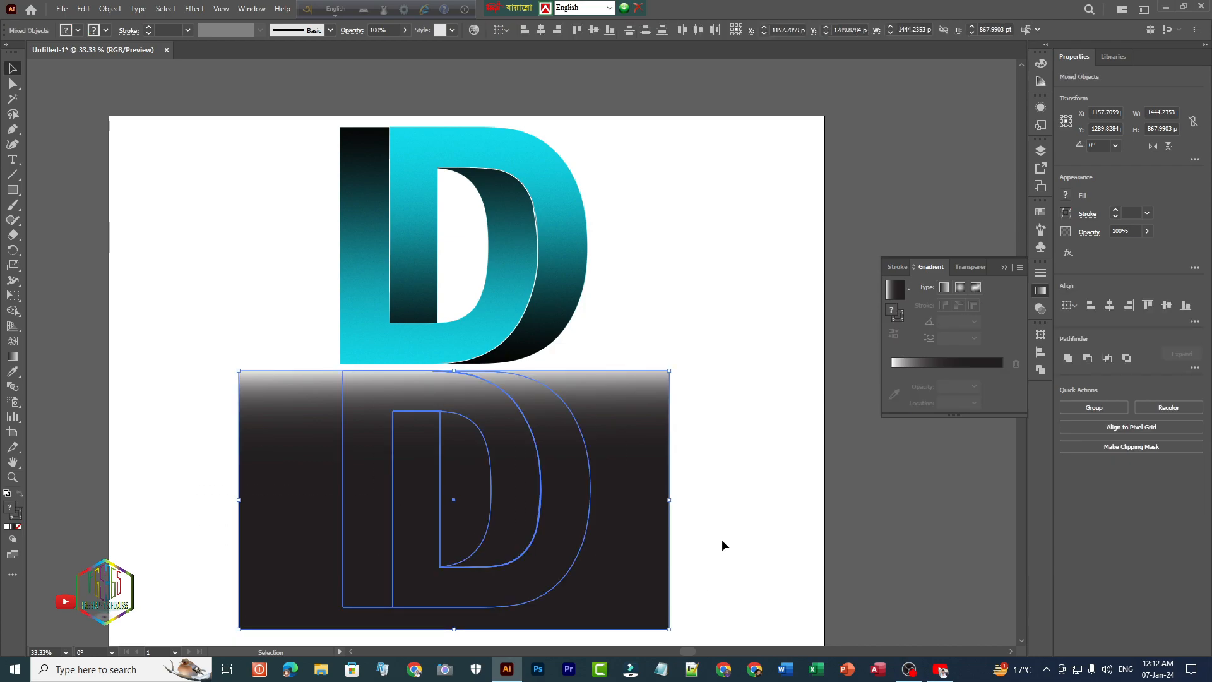
pyautogui.click(969, 267)
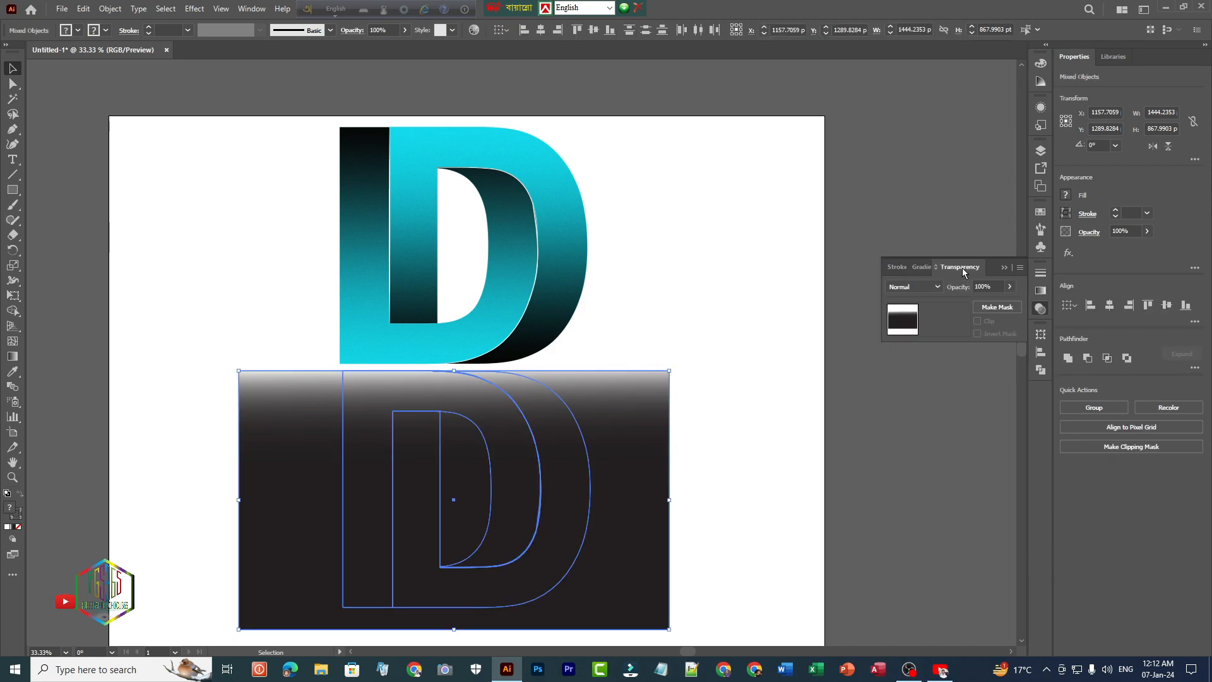
pyautogui.click(998, 308)
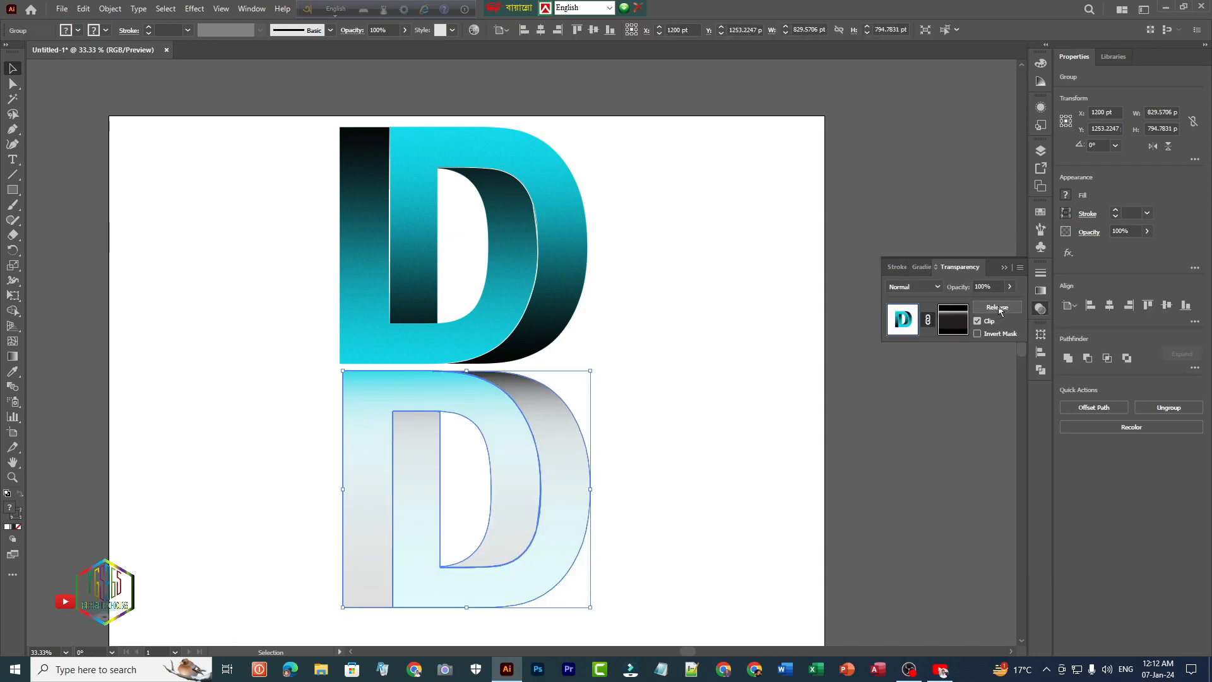
pyautogui.click(232, 374)
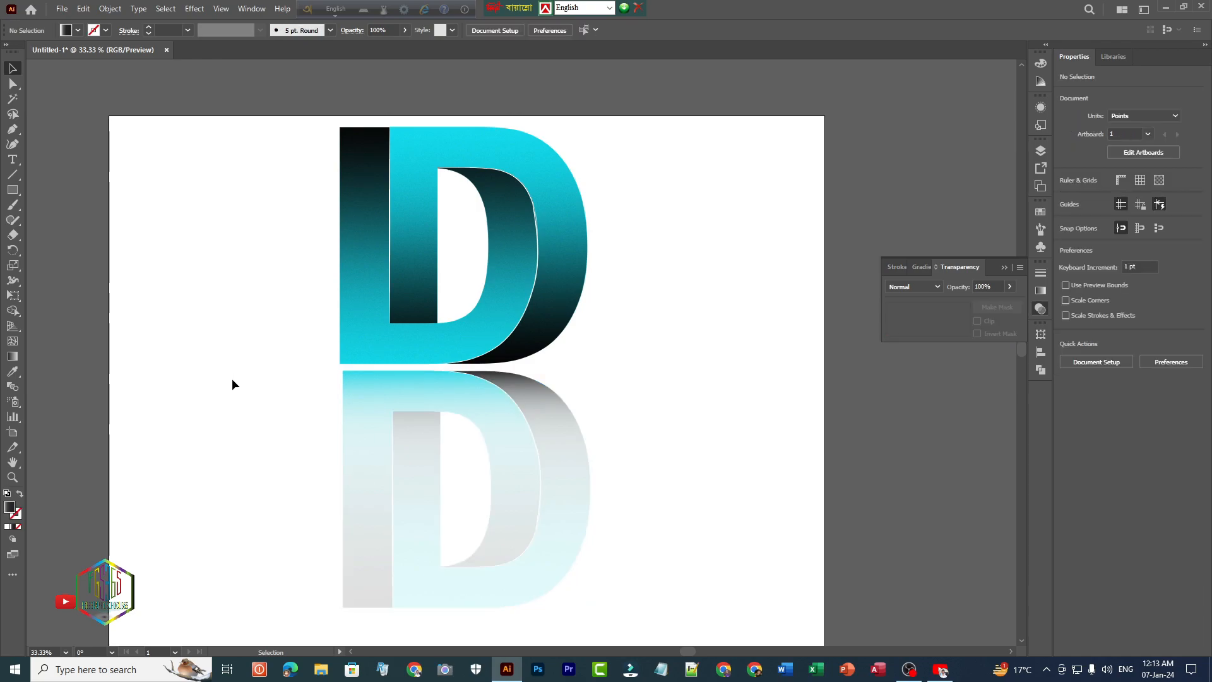
# Step: Release the opacity mask on the reflected logo copy to bring back the gradient rectangle
pyautogui.click(961, 266)
pyautogui.moveTo(265, 387); pyautogui.dragTo(641, 535)
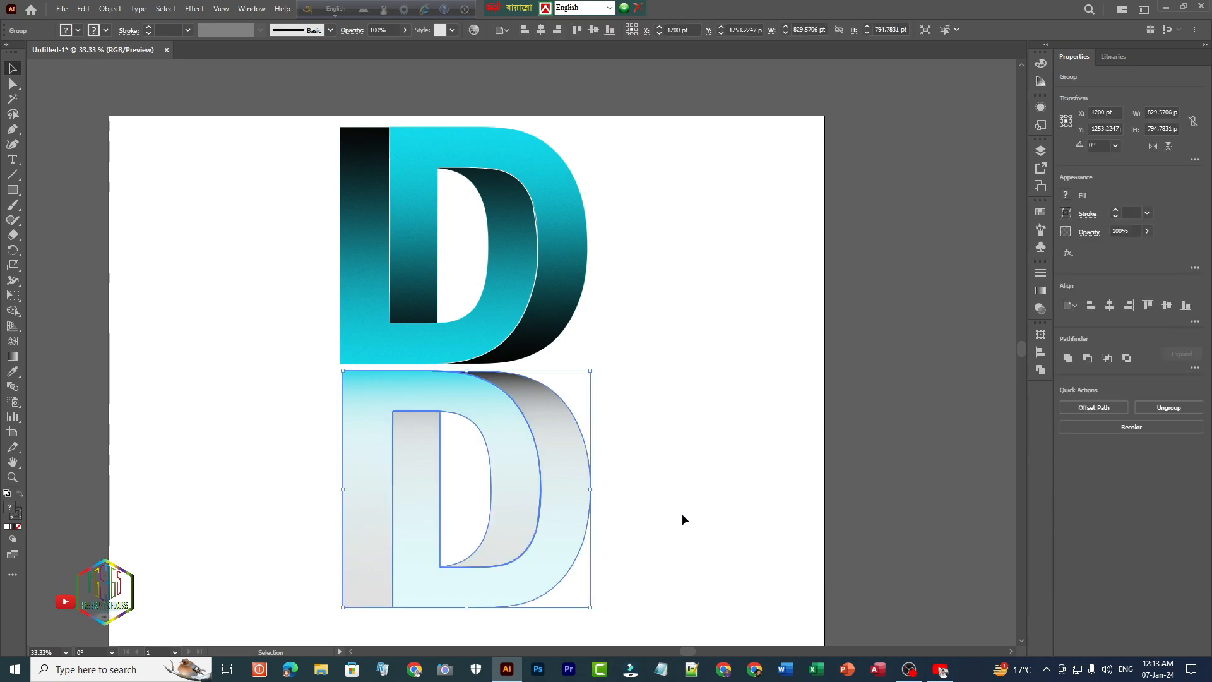
pyautogui.click(1040, 290)
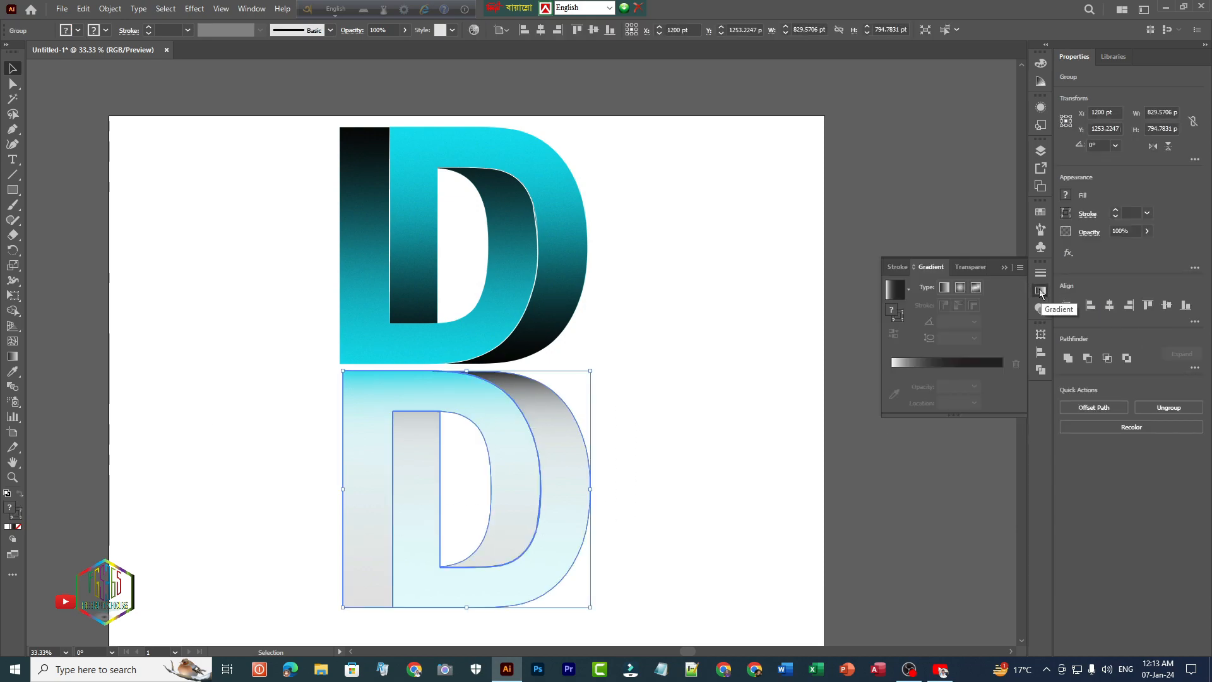
pyautogui.click(906, 290)
pyautogui.click(908, 287)
pyautogui.click(976, 270)
pyautogui.click(995, 308)
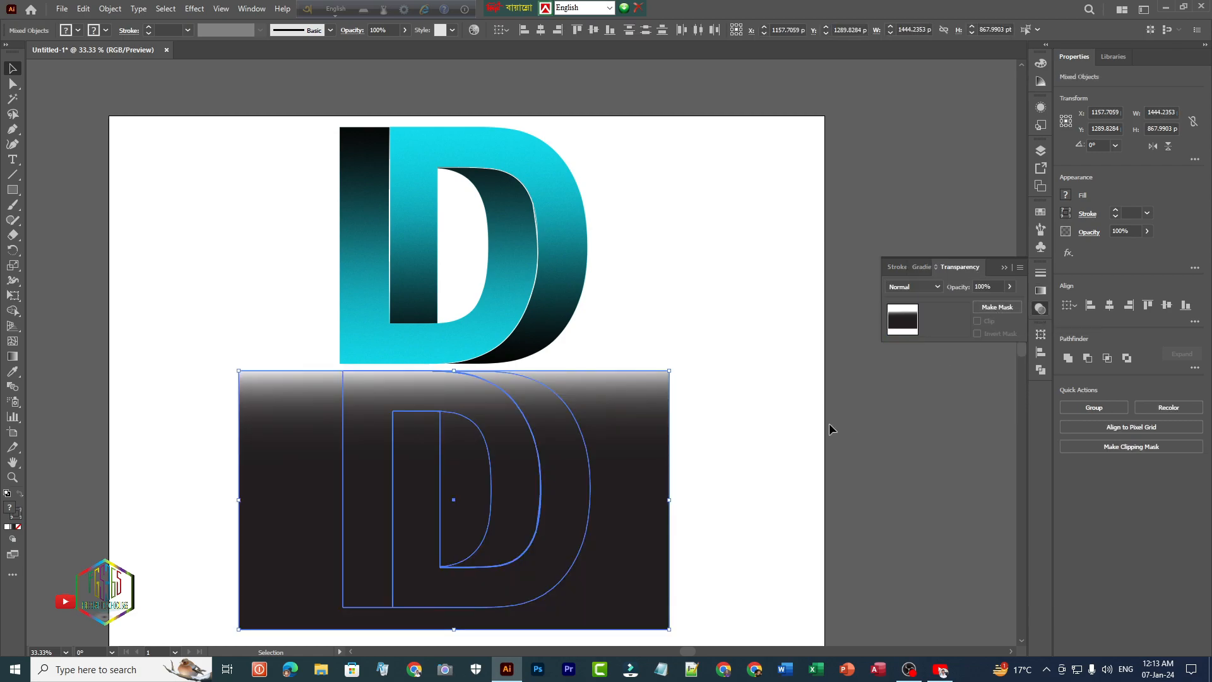
# Step: Change the dark stop of the rectangle's gradient to pure black, 000000
pyautogui.click(657, 441)
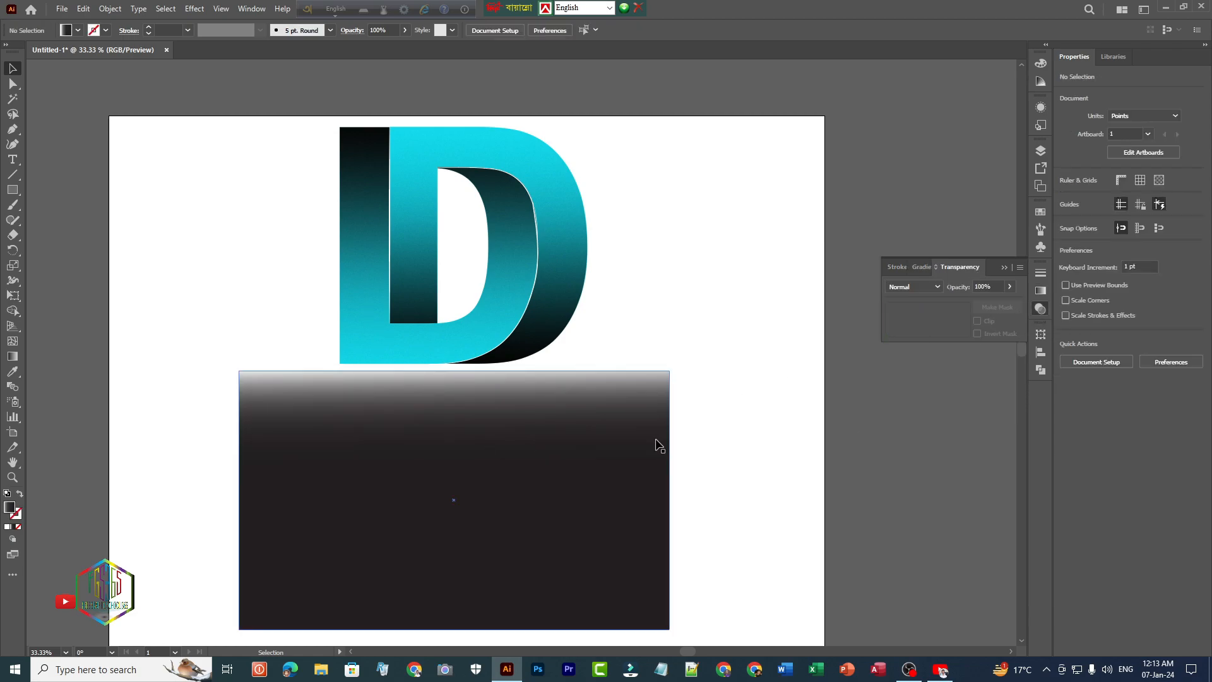
pyautogui.click(923, 267)
pyautogui.doubleClick(1003, 386)
pyautogui.click(860, 496)
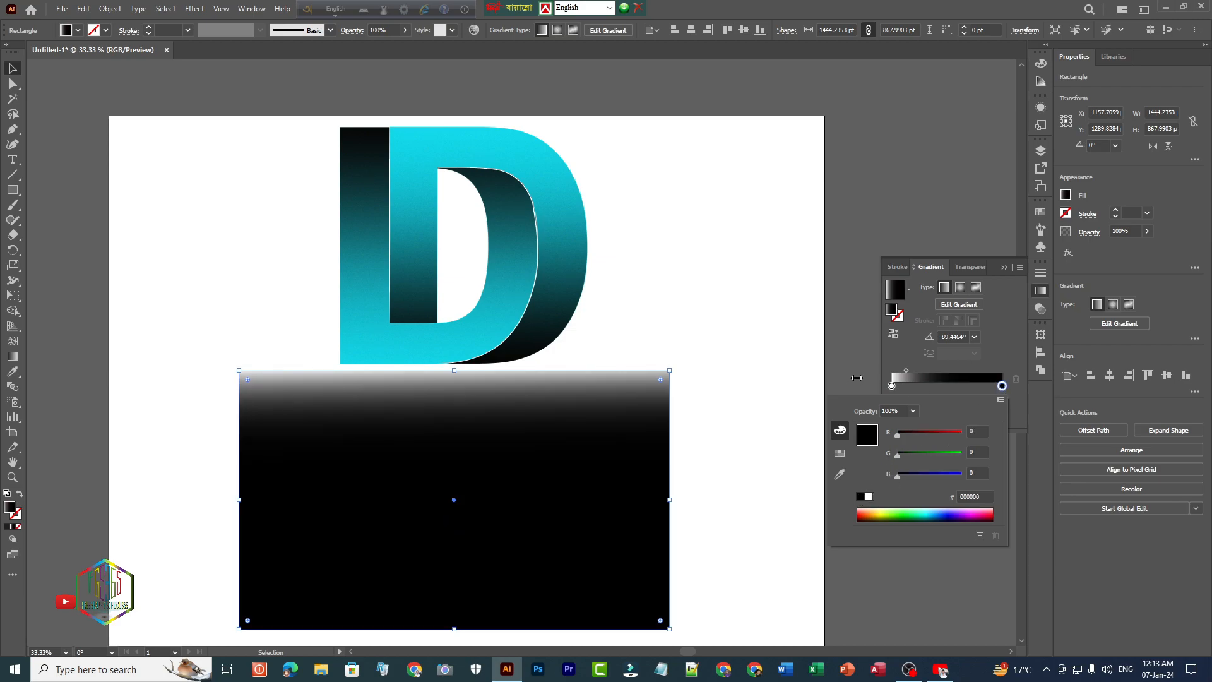
pyautogui.click(1003, 387)
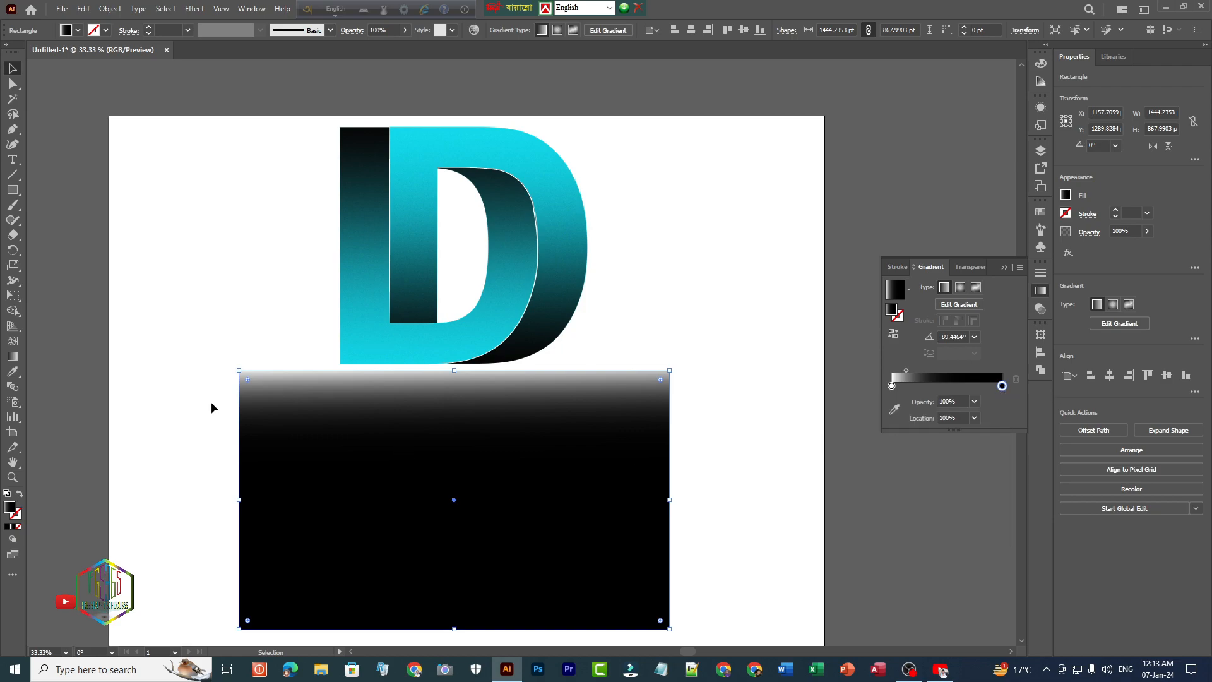
# Step: Select the gradient rectangle together with the reflected logo copy and make an opacity mask from them
pyautogui.click(181, 444)
pyautogui.moveTo(192, 423); pyautogui.dragTo(768, 579)
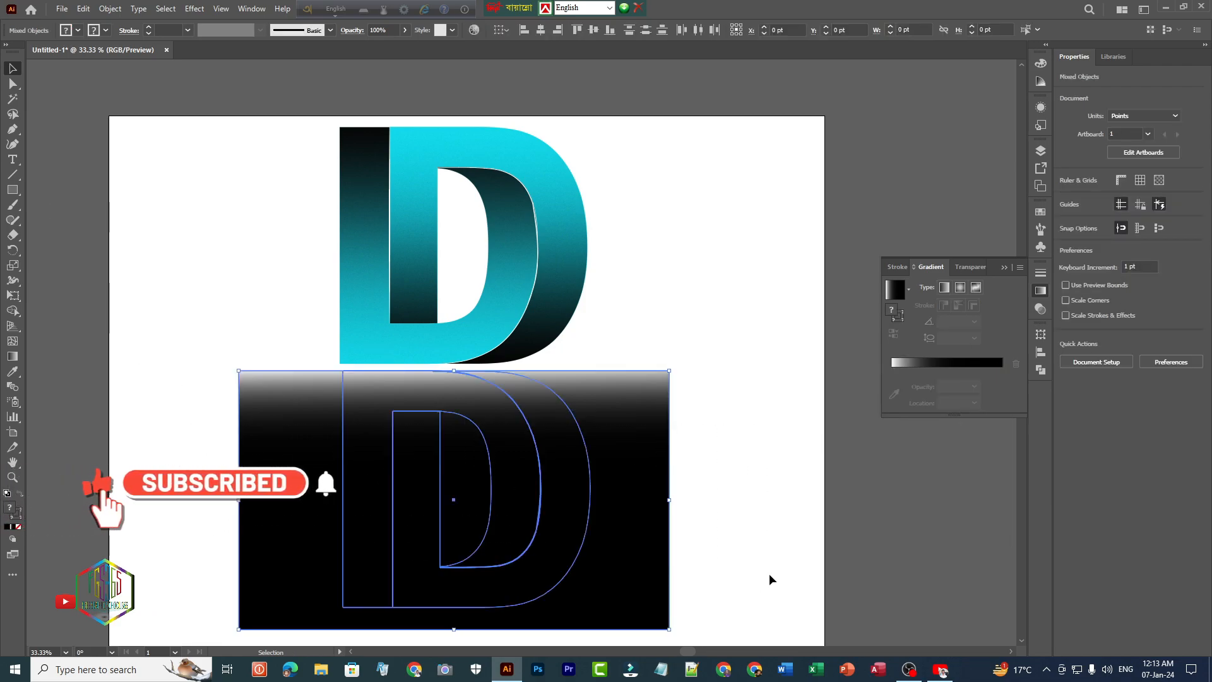
pyautogui.click(964, 267)
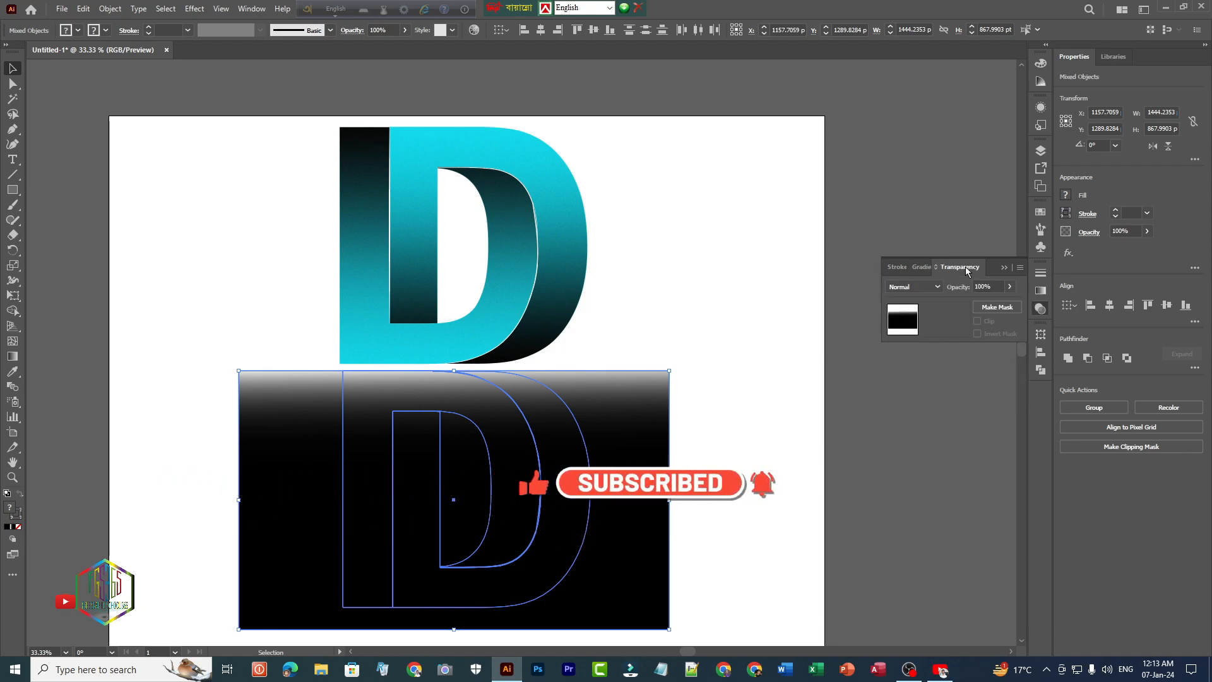
pyautogui.click(998, 309)
# Step: Try the masked reflection at 53% opacity and raise it to 81%
pyautogui.click(1009, 287)
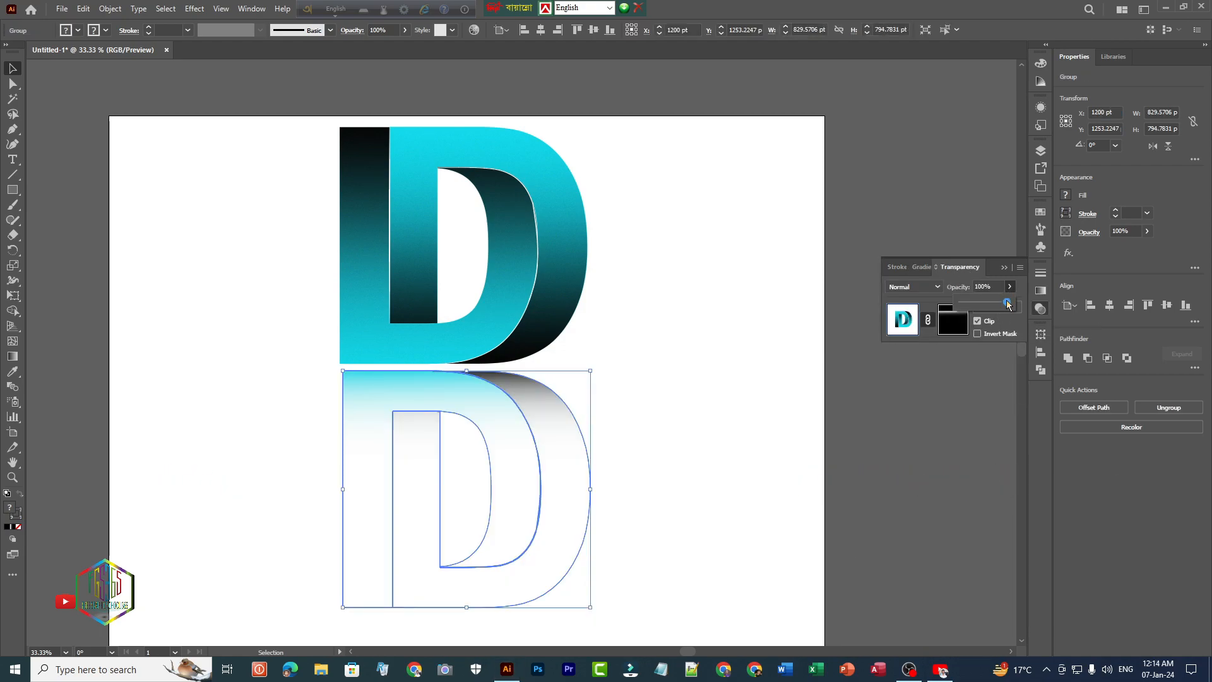
pyautogui.moveTo(1008, 302); pyautogui.dragTo(987, 308)
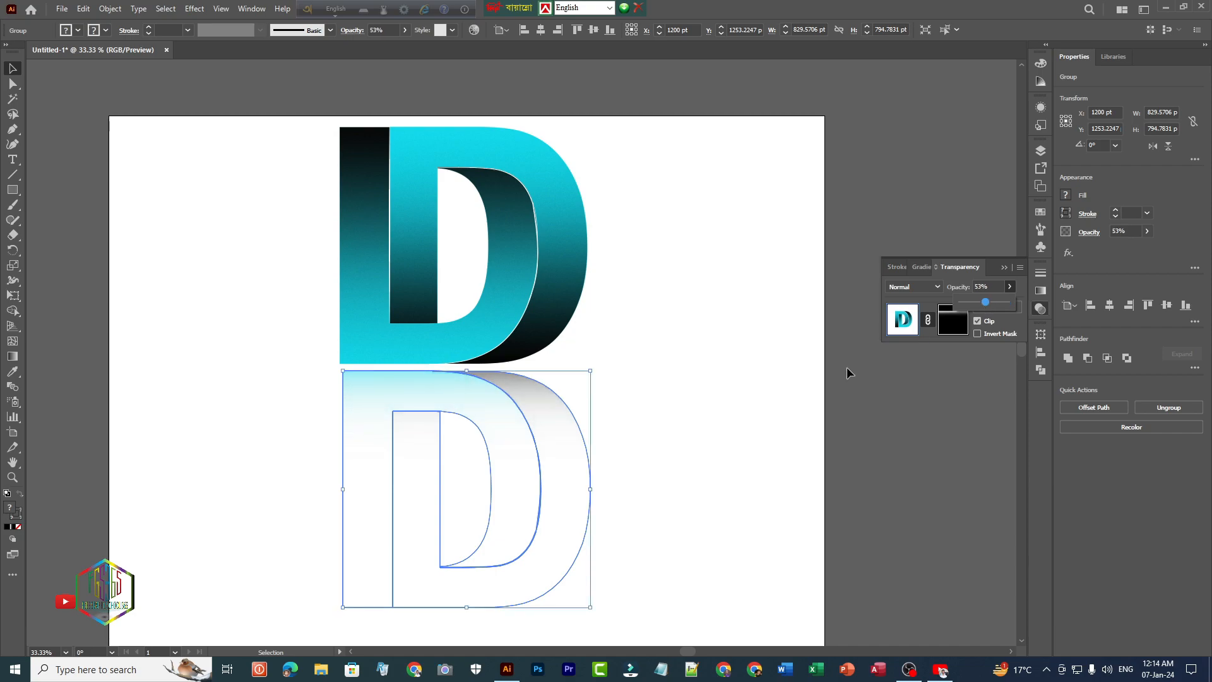
pyautogui.click(937, 404)
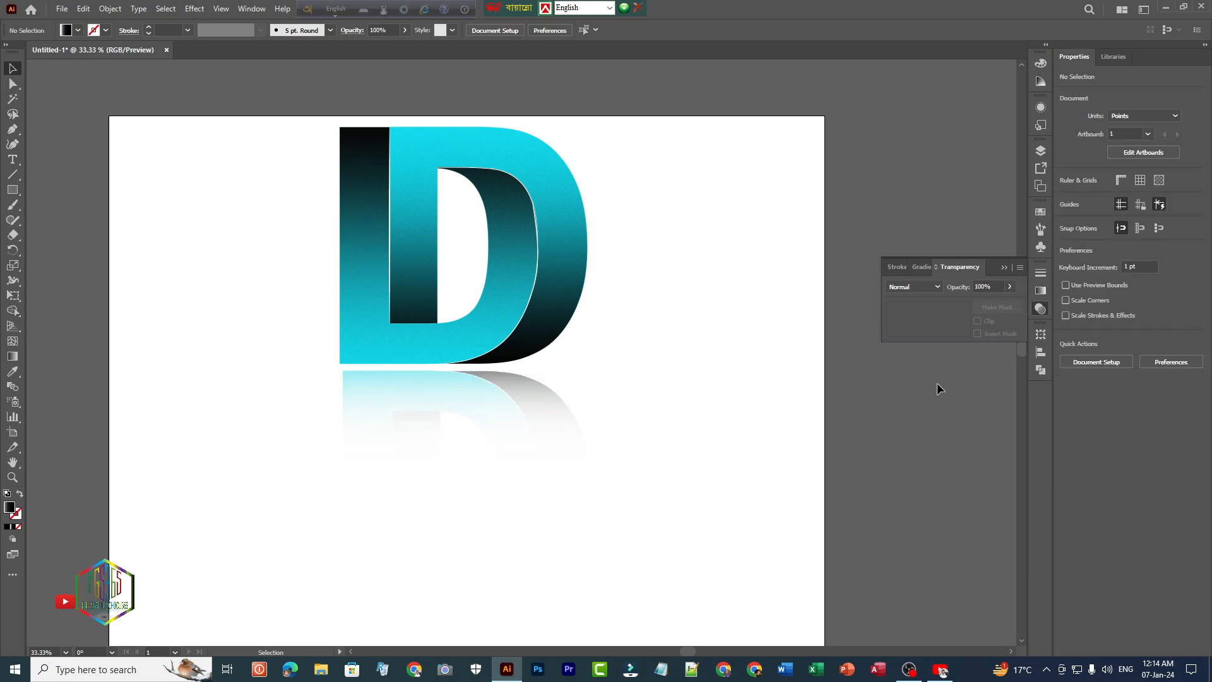
pyautogui.click(355, 473)
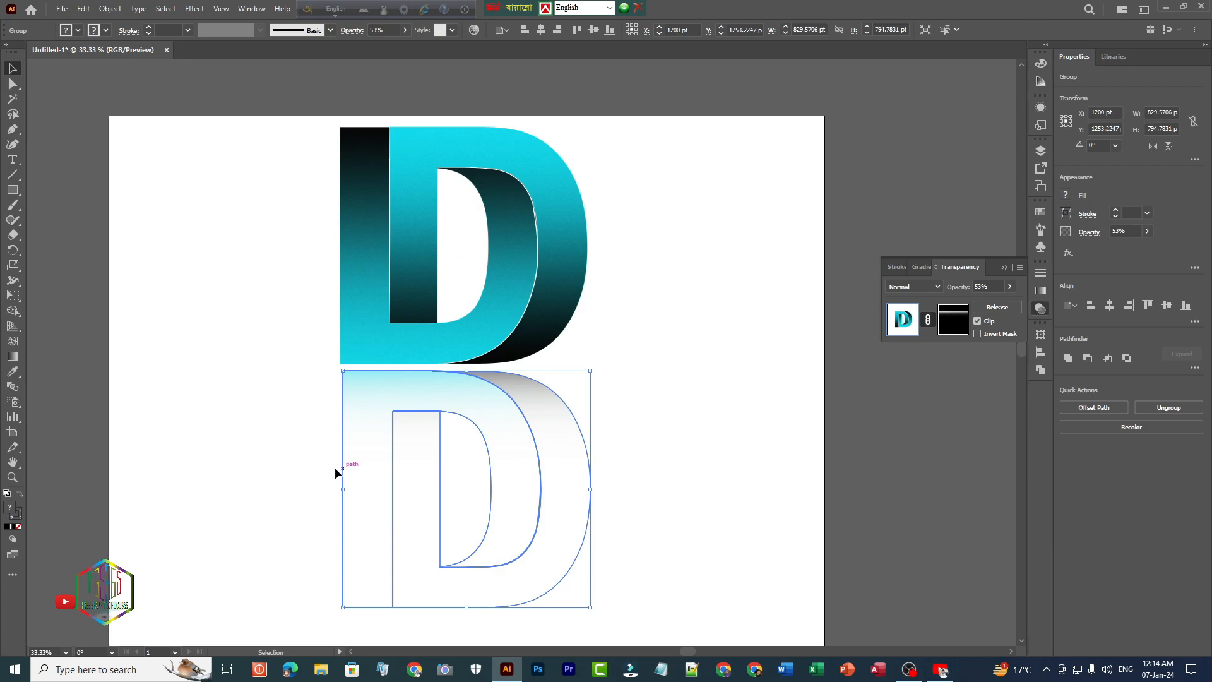
pyautogui.click(1010, 287)
pyautogui.moveTo(985, 302); pyautogui.dragTo(999, 308)
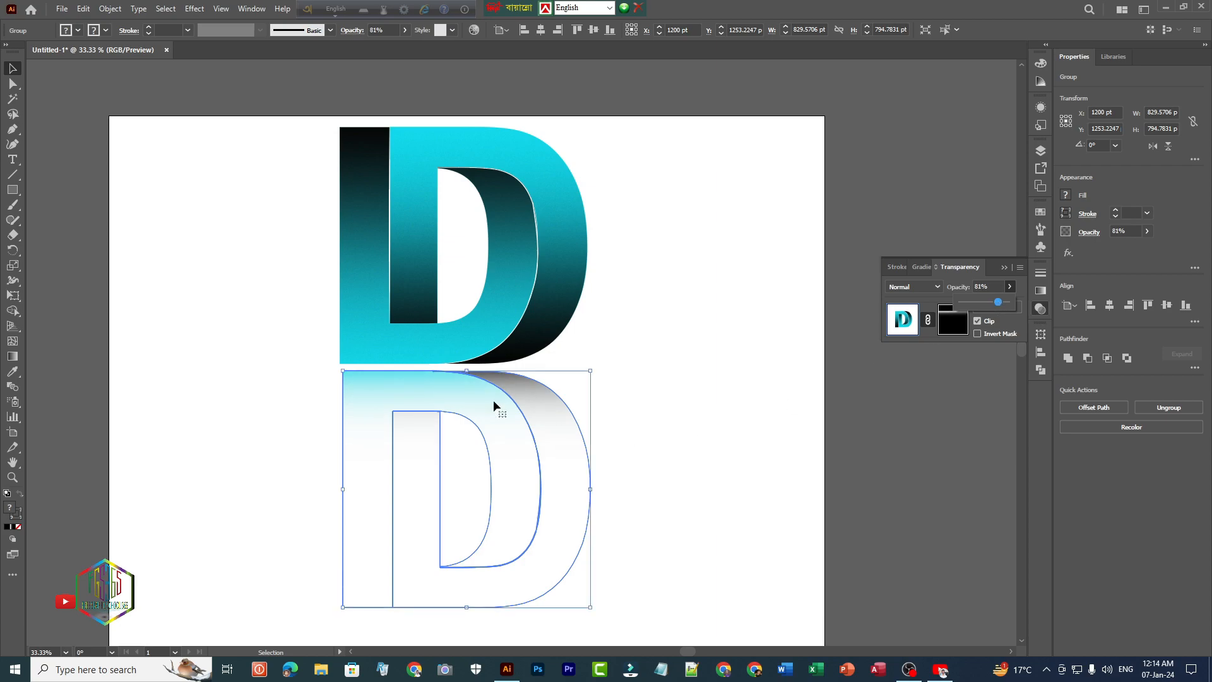
pyautogui.click(279, 327)
# Step: Move the masked reflection up and align it so it touches the base of the original logo
pyautogui.moveTo(373, 407); pyautogui.dragTo(372, 402)
pyautogui.moveTo(223, 392); pyautogui.dragTo(224, 391)
pyautogui.click(223, 392)
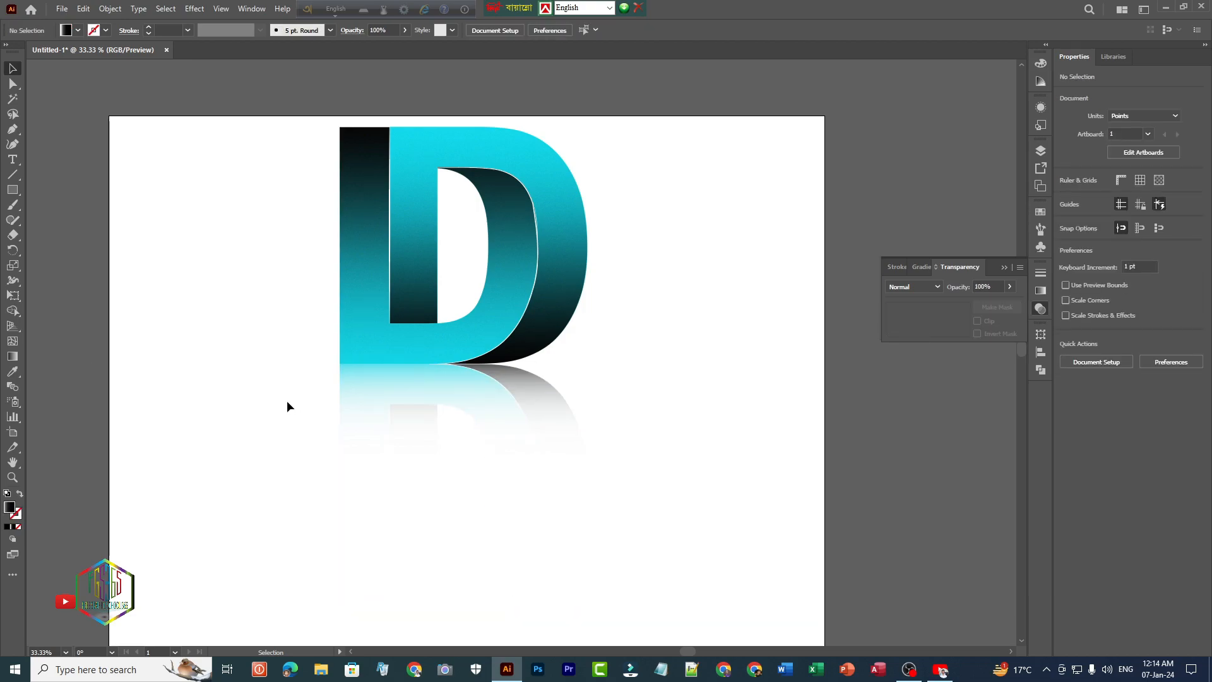
# Step: Release the reflection's opacity mask and extend the rectangle's vertical gradient so its black end lies just below the lower edge
pyautogui.click(373, 411)
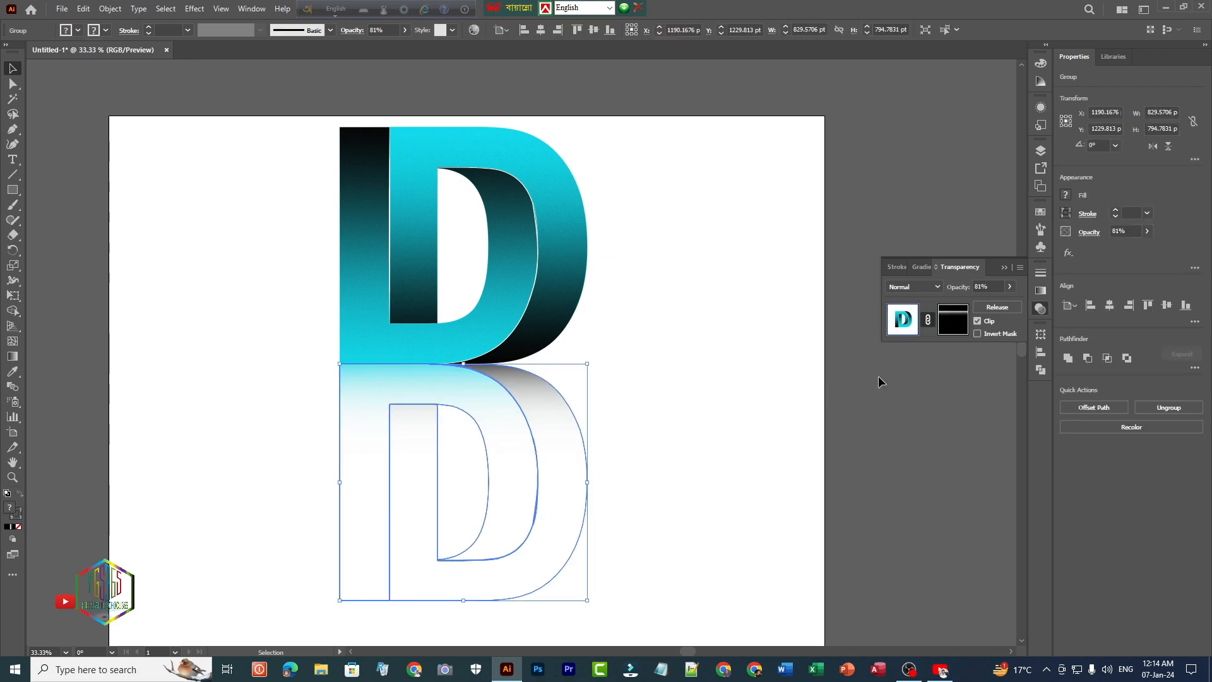
pyautogui.click(1014, 311)
pyautogui.click(172, 436)
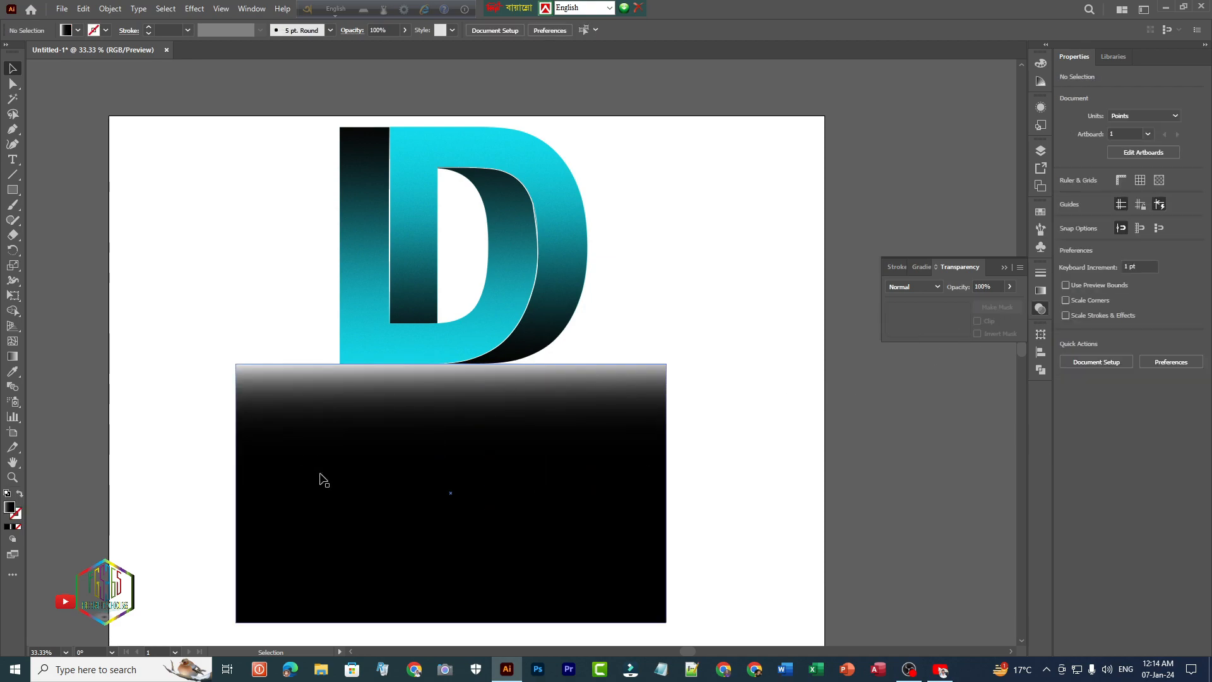
pyautogui.click(324, 479)
pyautogui.press('g')
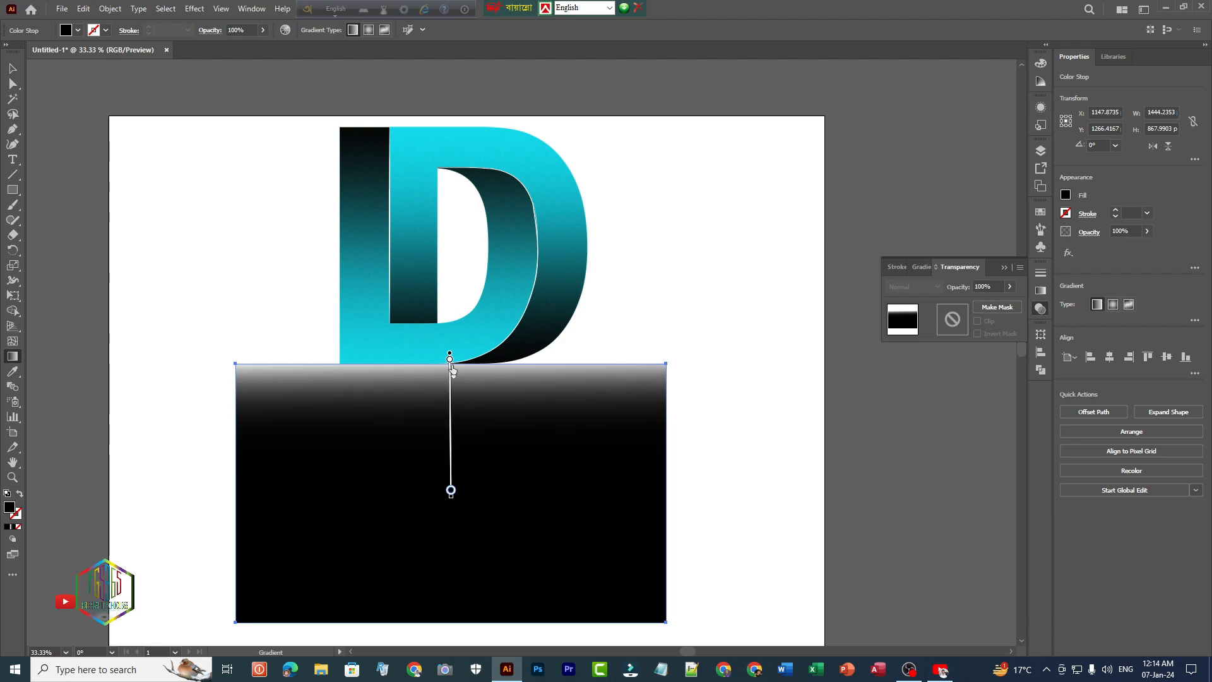
pyautogui.moveTo(549, 358)
pyautogui.mouseDown()
pyautogui.moveTo(552, 633)
pyautogui.moveTo(453, 635)
pyautogui.mouseUp()
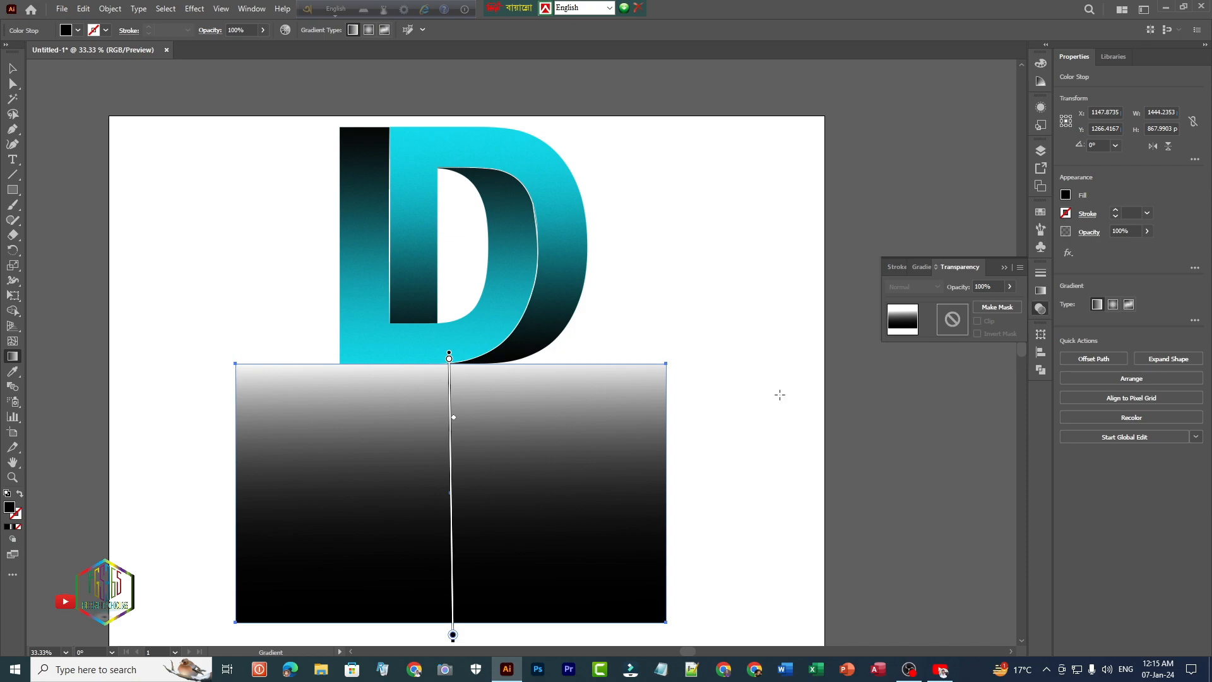
# Step: Mask the reflected logo copy again with the extended gradient rectangle and deselect it
pyautogui.press('v')
pyautogui.moveTo(170, 399); pyautogui.dragTo(771, 554)
pyautogui.click(988, 309)
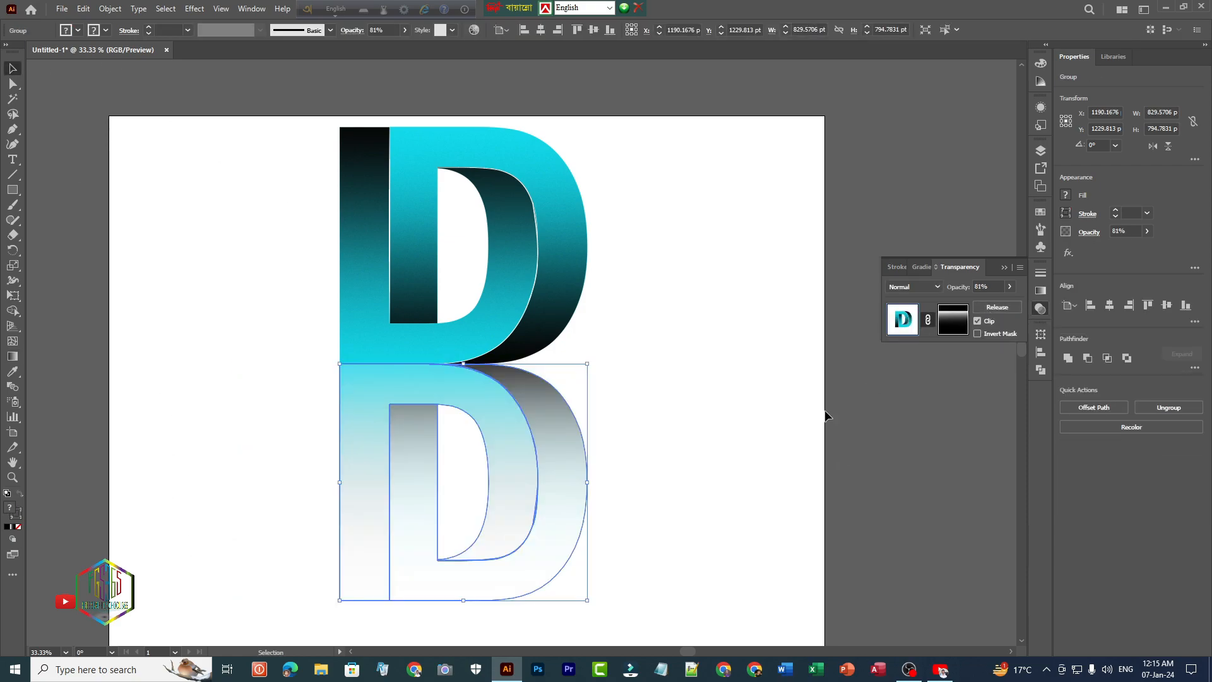
pyautogui.click(689, 465)
# Step: Lower the opacity of the masked reflection for a fainter mirror effect and deselect it
pyautogui.click(541, 491)
pyautogui.click(1009, 286)
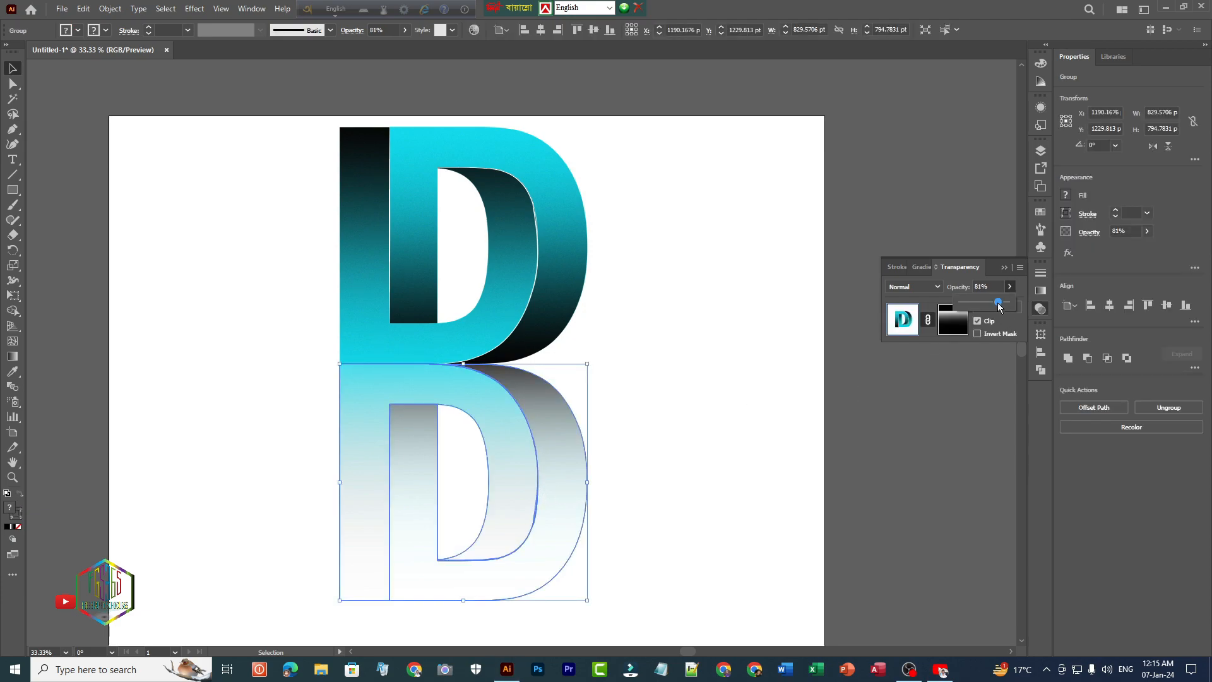
pyautogui.click(769, 418)
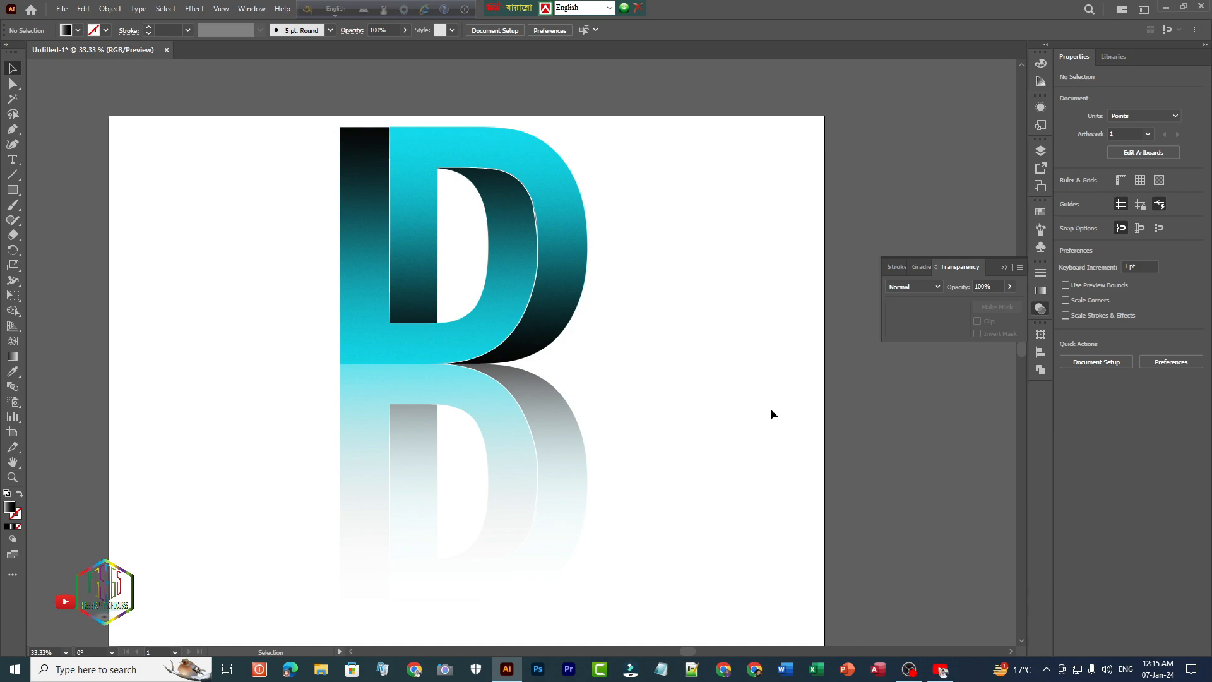
pyautogui.click(481, 502)
pyautogui.click(1010, 286)
pyautogui.moveTo(994, 305); pyautogui.dragTo(981, 304)
pyautogui.click(738, 465)
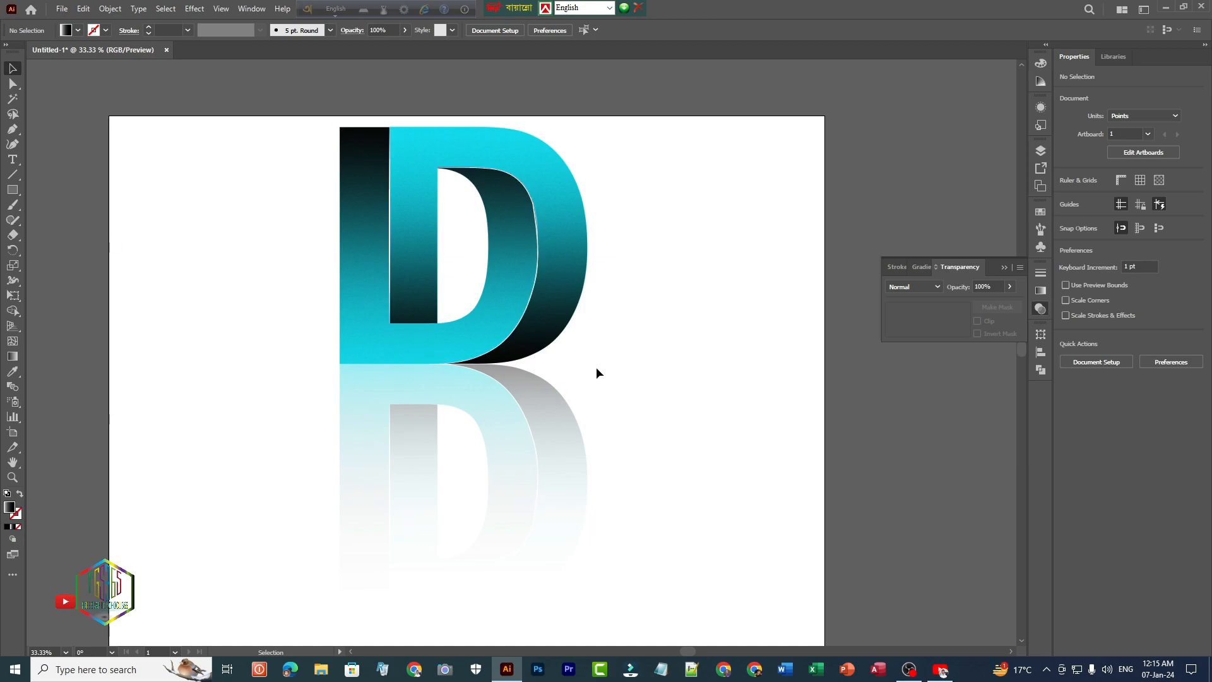
pyautogui.scroll(-1, 602, 374)
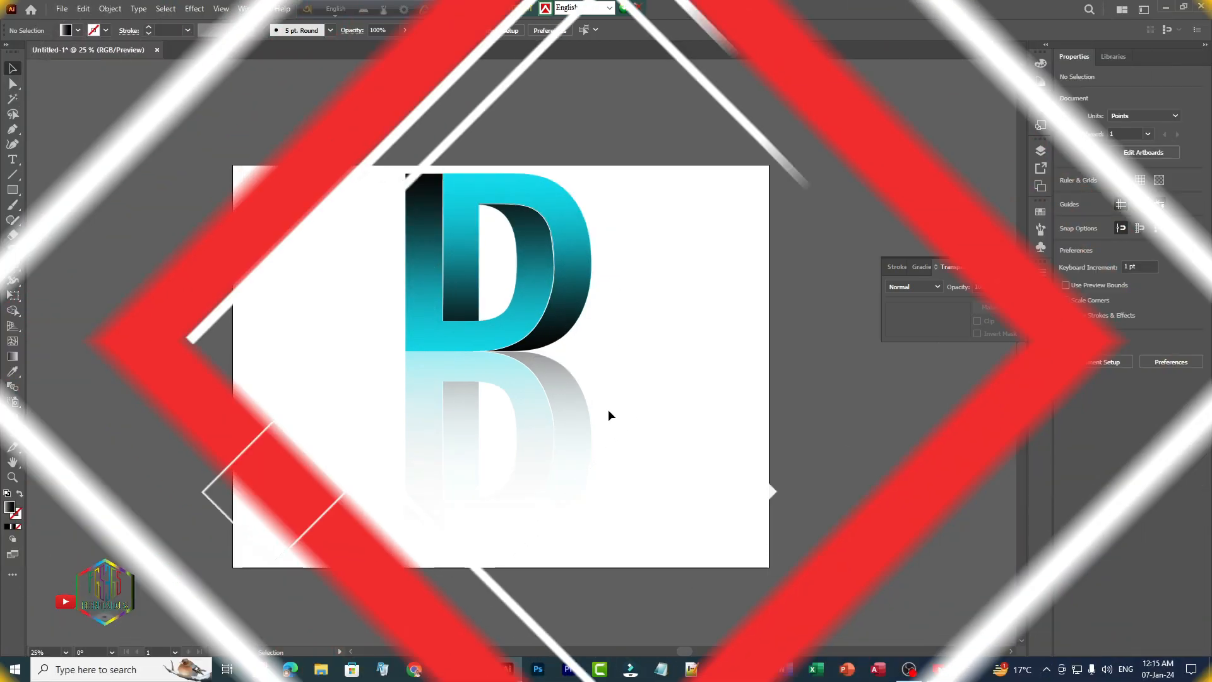